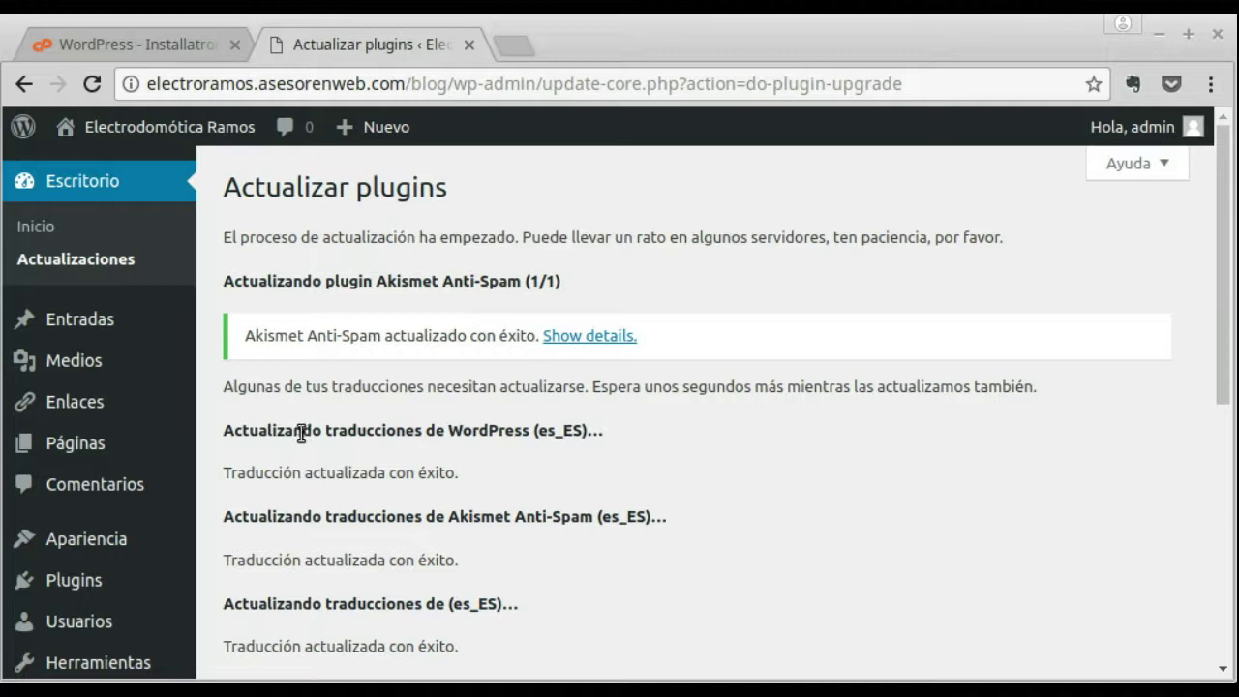
# Step: Go to Apariencia > Temas to see the installed themes list
pyautogui.scroll(-4, 368, 358)
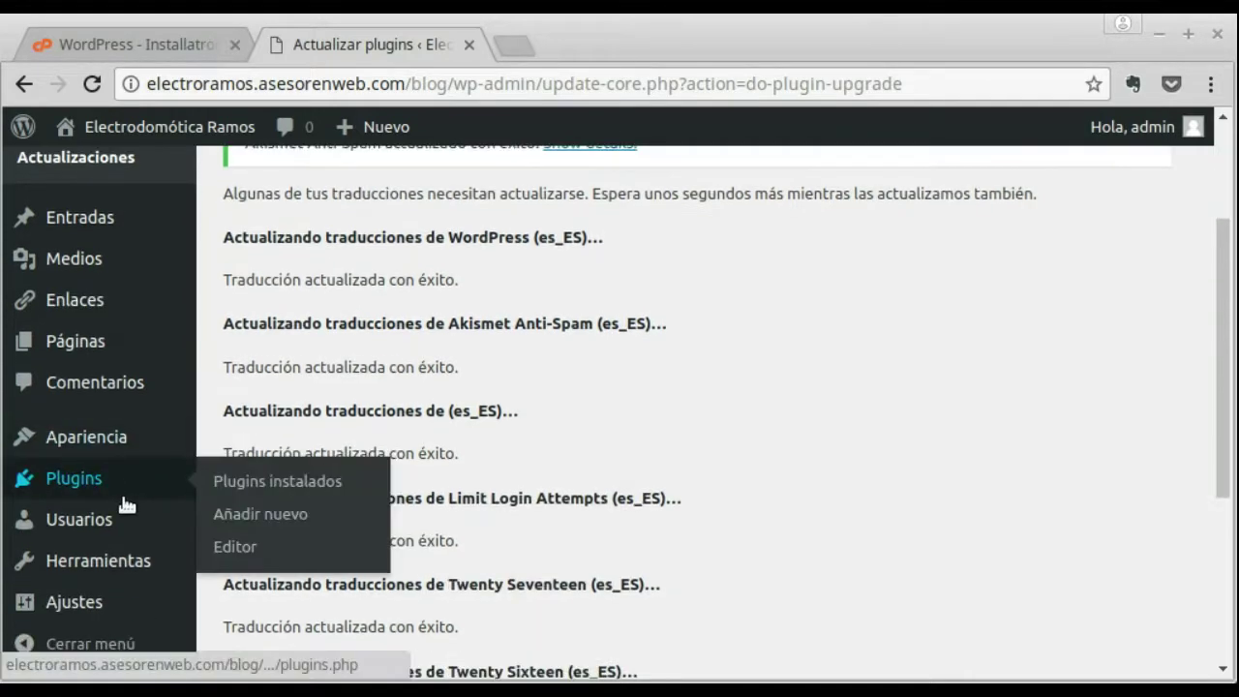
pyautogui.moveTo(81, 440)
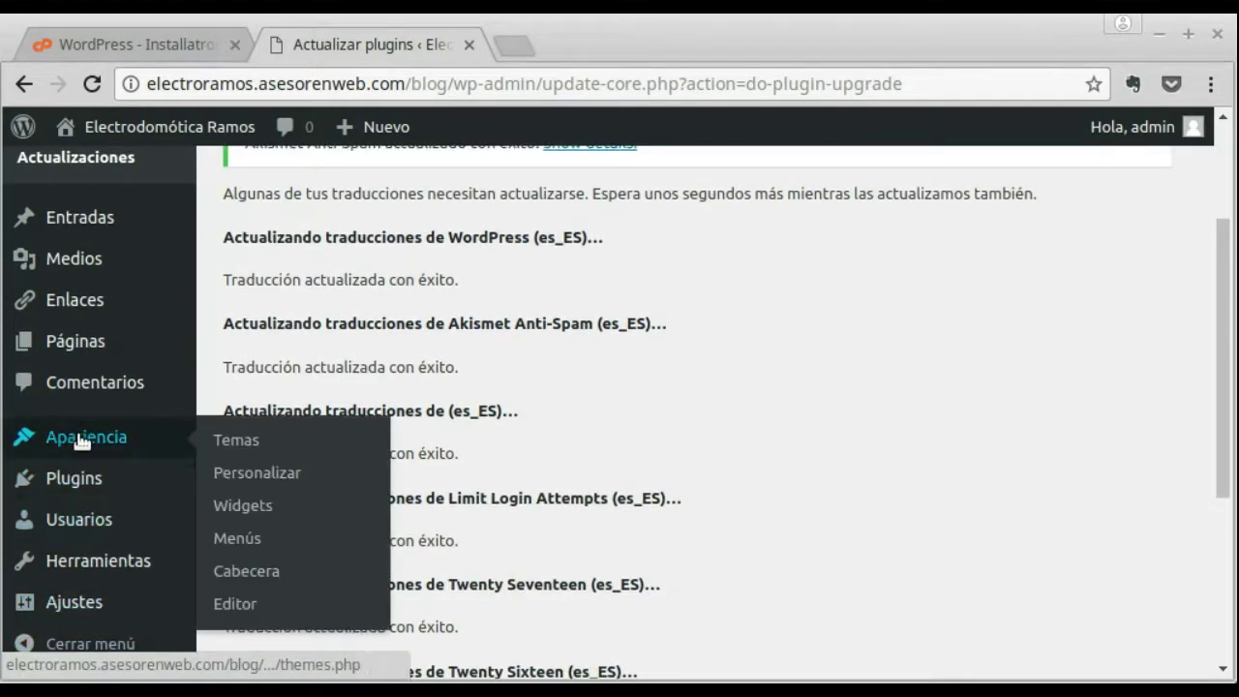
pyautogui.click(251, 442)
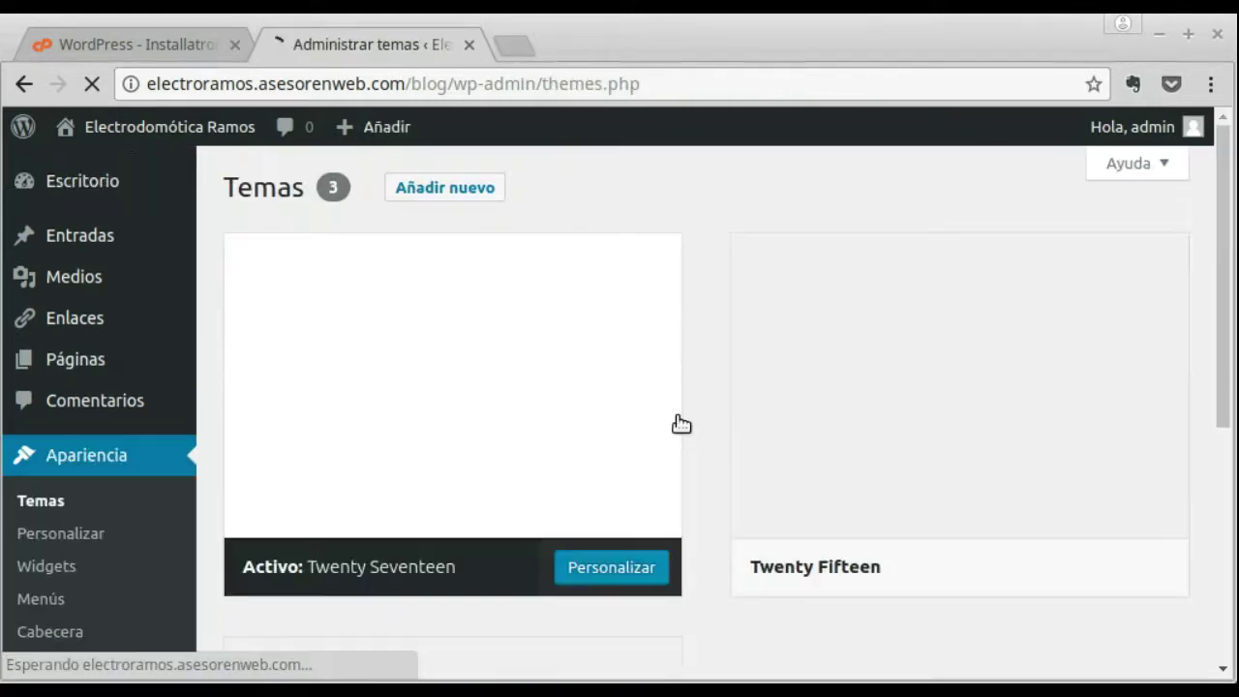
pyautogui.moveTo(855, 357)
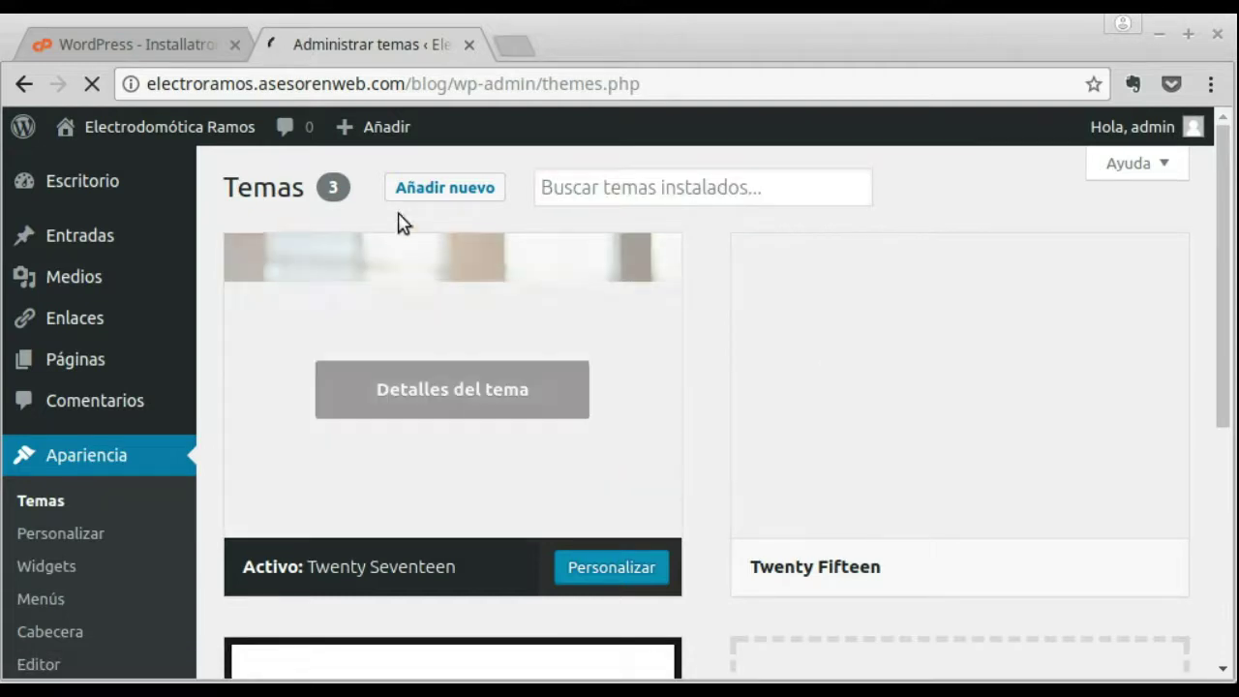
pyautogui.click(609, 196)
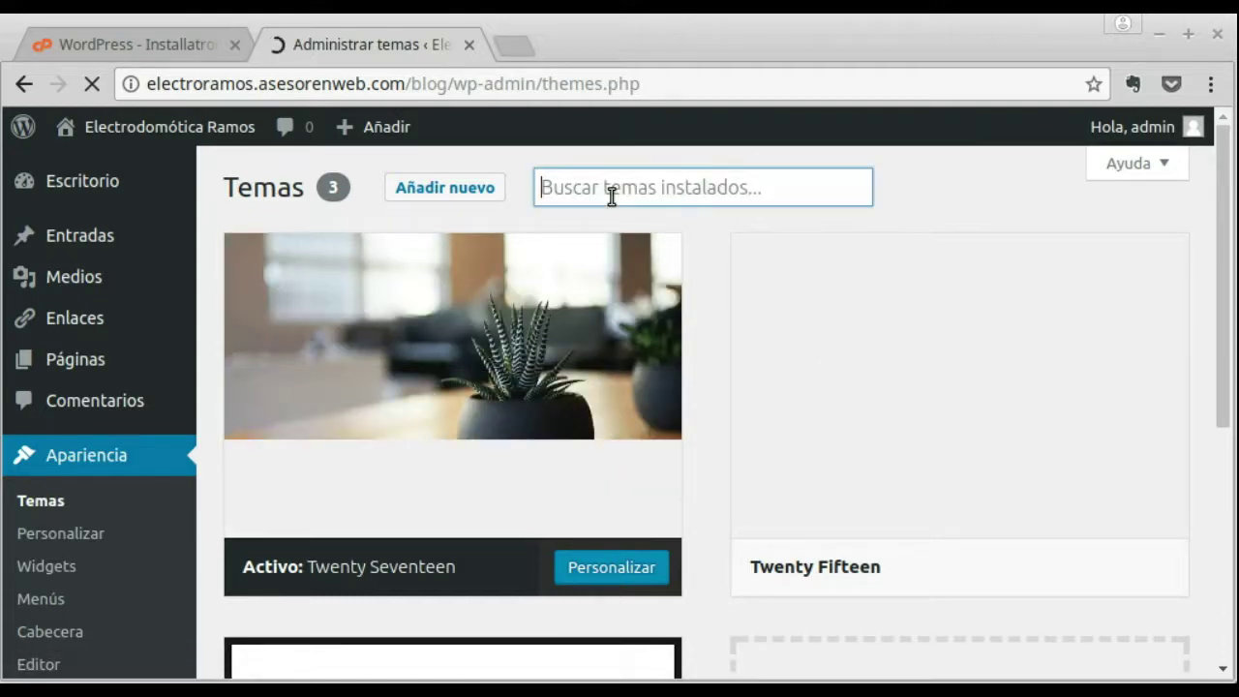
pyautogui.write('x')
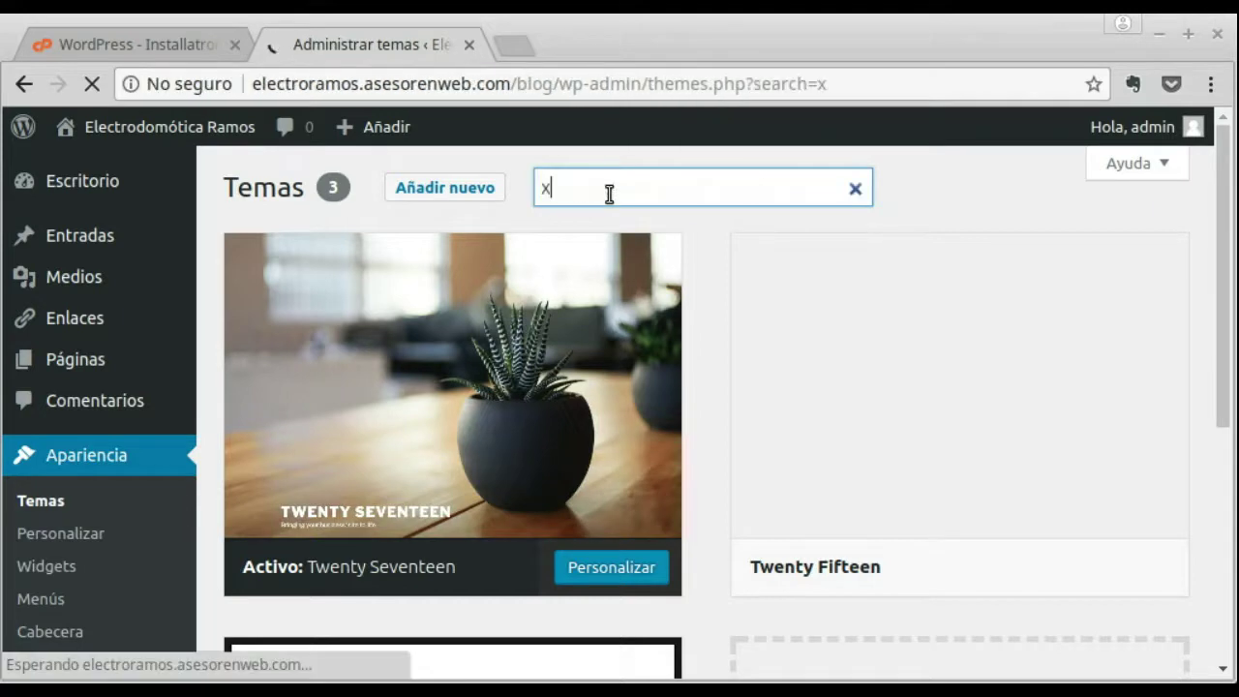
pyautogui.press('BackSpace')
pyautogui.write('zerif')
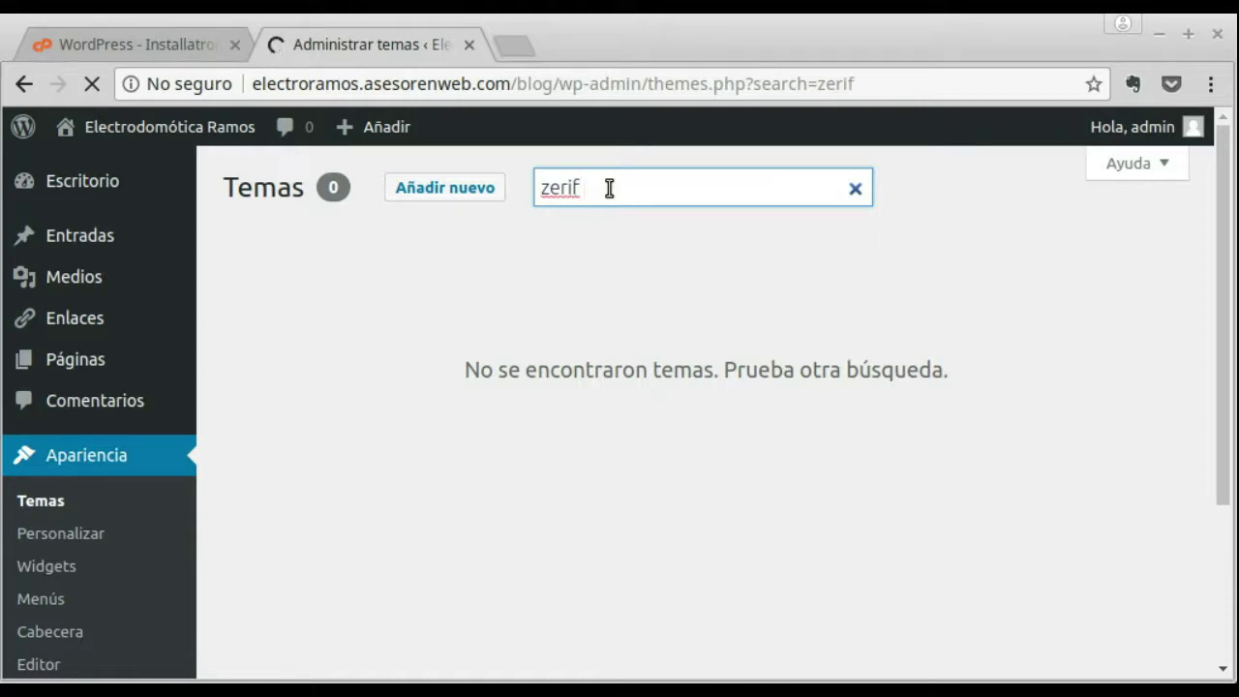
pyautogui.write('lite')
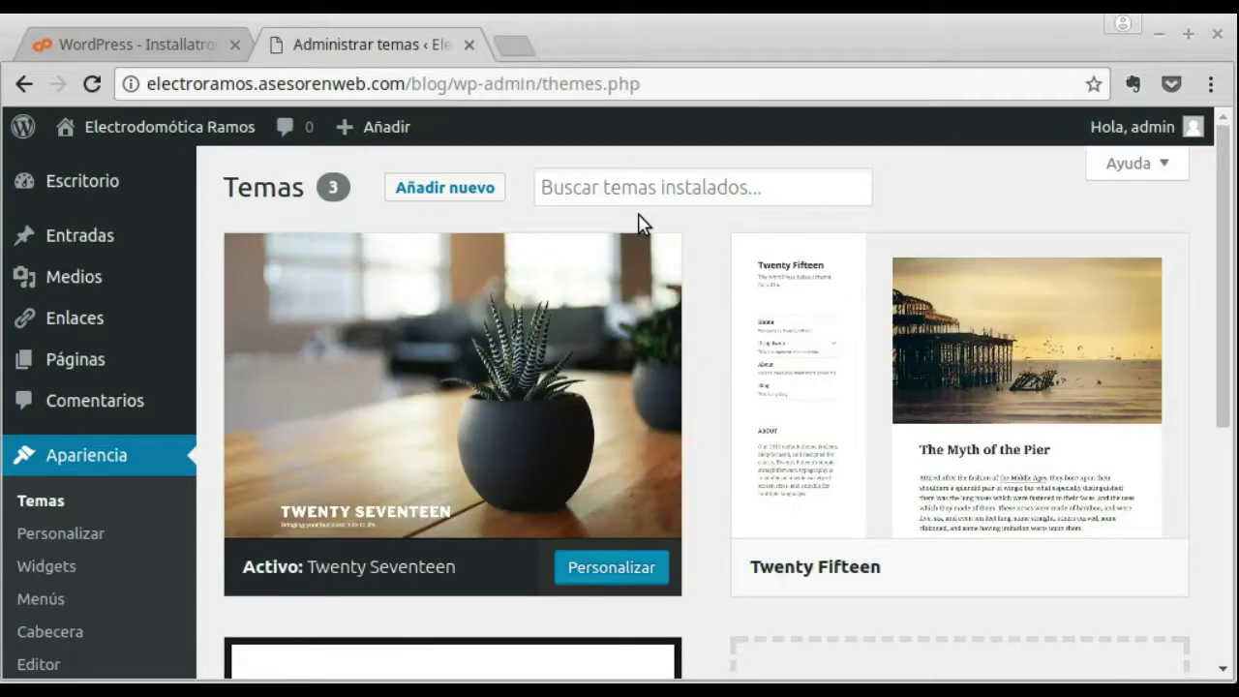
pyautogui.scroll(-2, 771, 438)
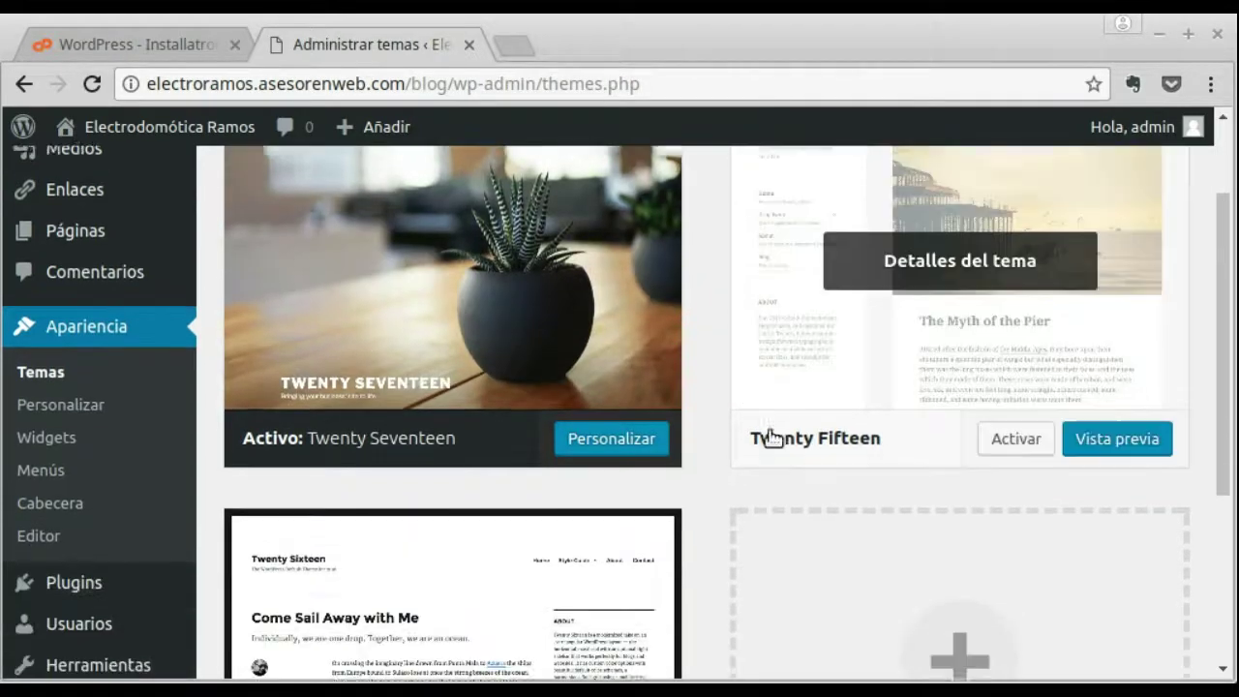
pyautogui.scroll(-5, 771, 438)
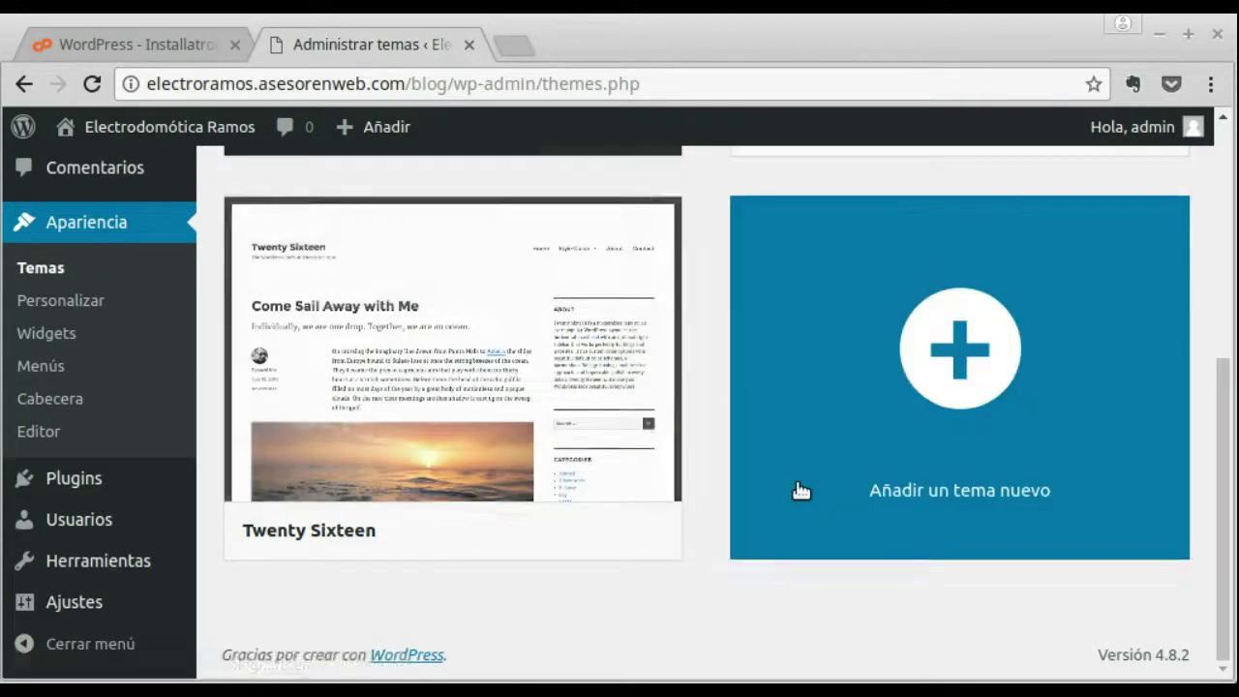
pyautogui.scroll(7, 801, 491)
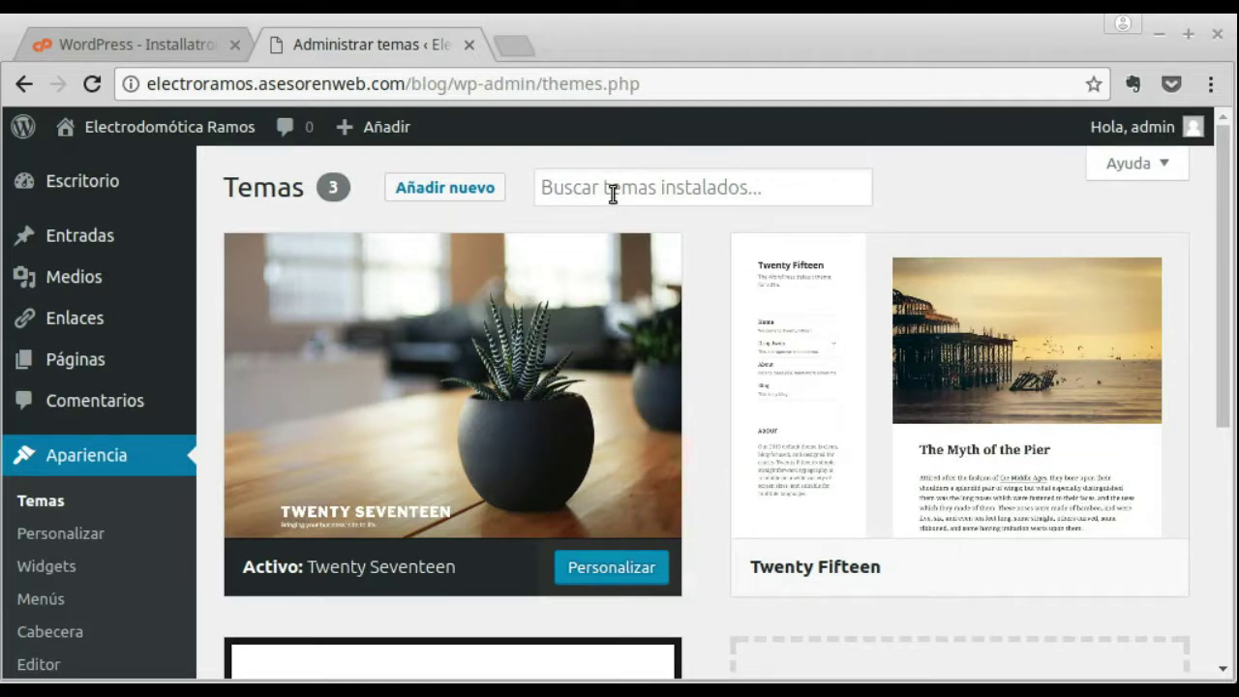
# Step: Search Google for 'zerif lite' in a new browser tab
pyautogui.click(510, 48)
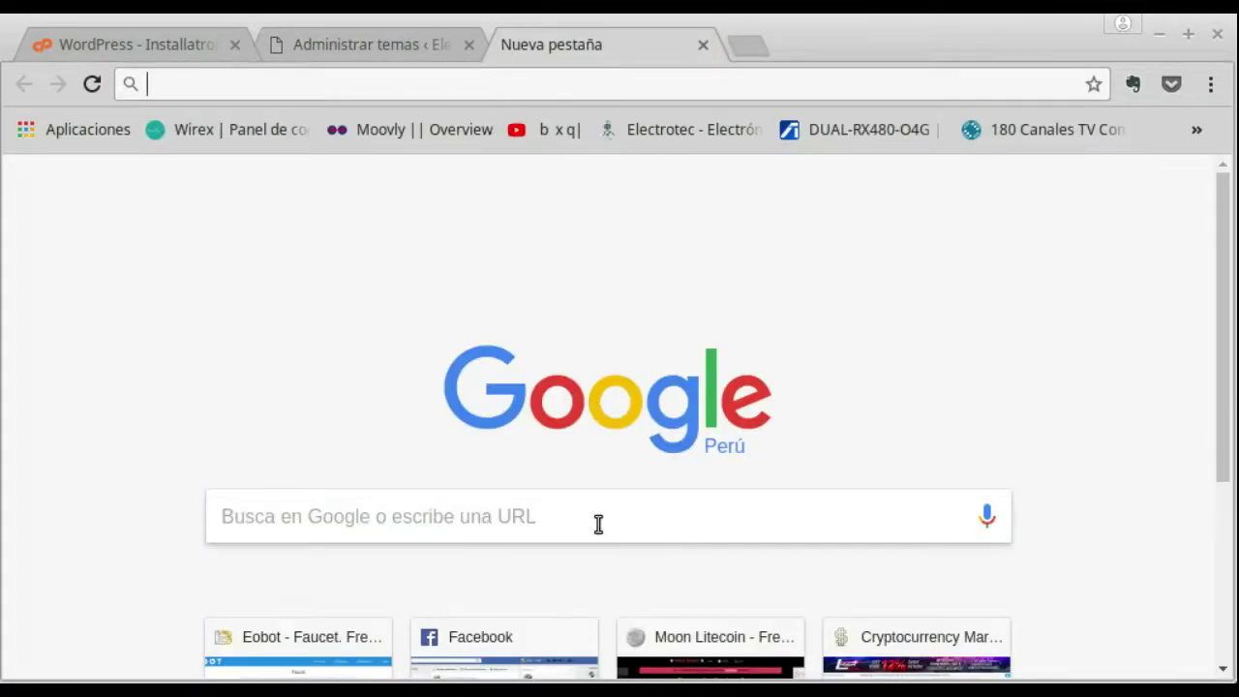
pyautogui.click(598, 523)
pyautogui.write('ze')
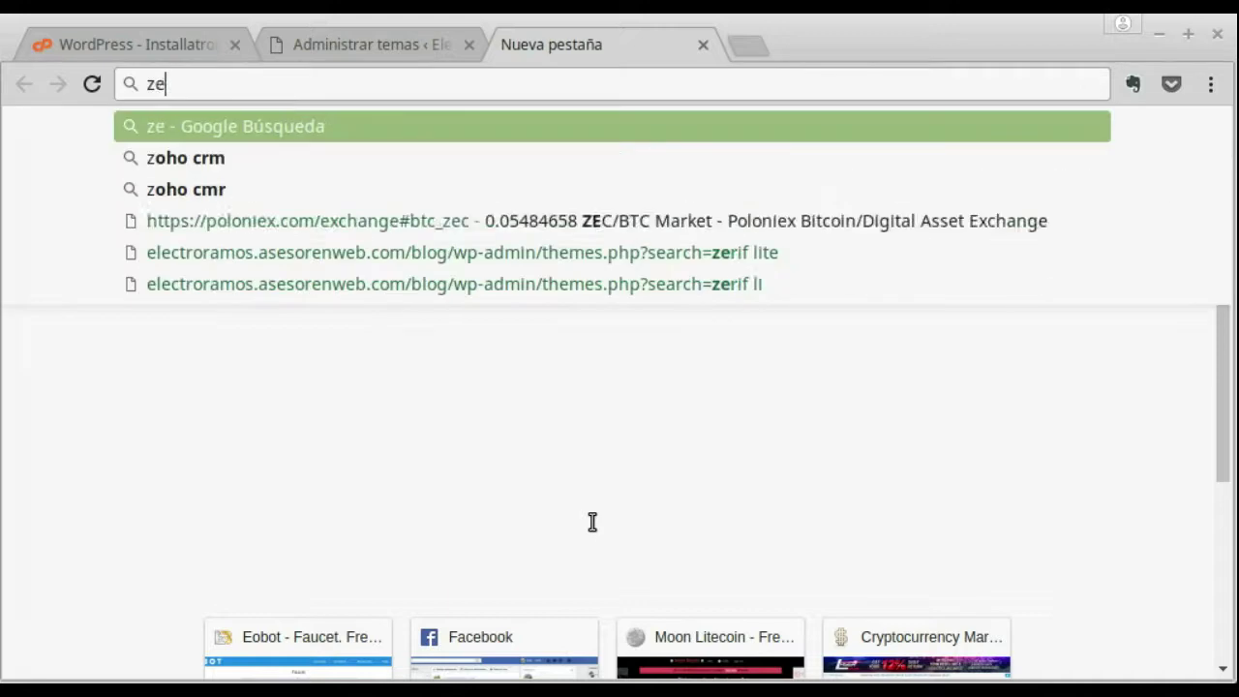
pyautogui.write('rif lite')
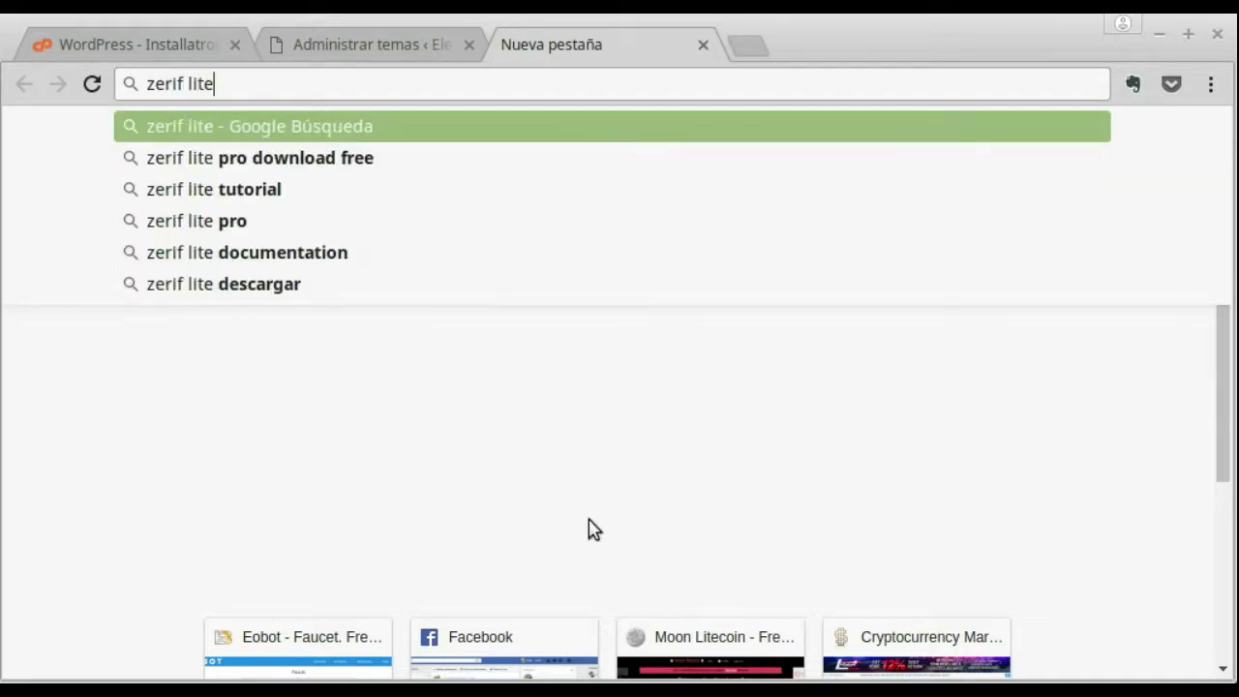
pyautogui.press('Return')
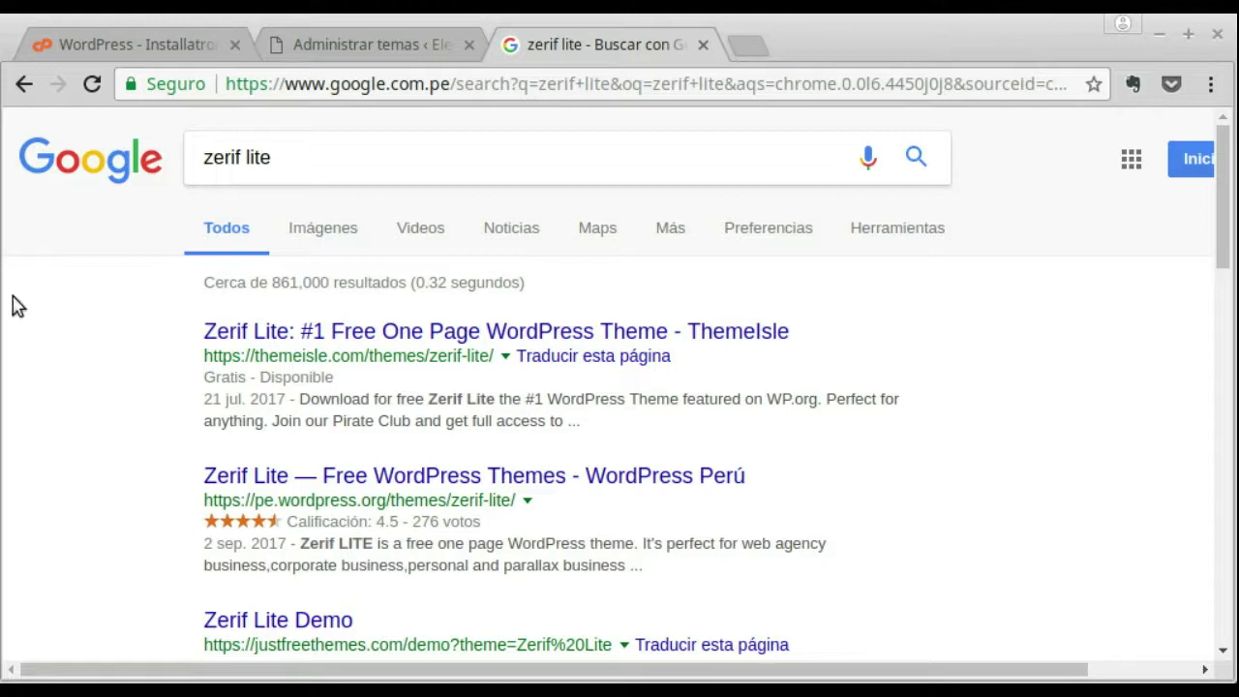
# Step: Open the ThemeIsle Zerif Lite result and choose DOWNLOAD NOW FOR FREE
pyautogui.click(444, 341)
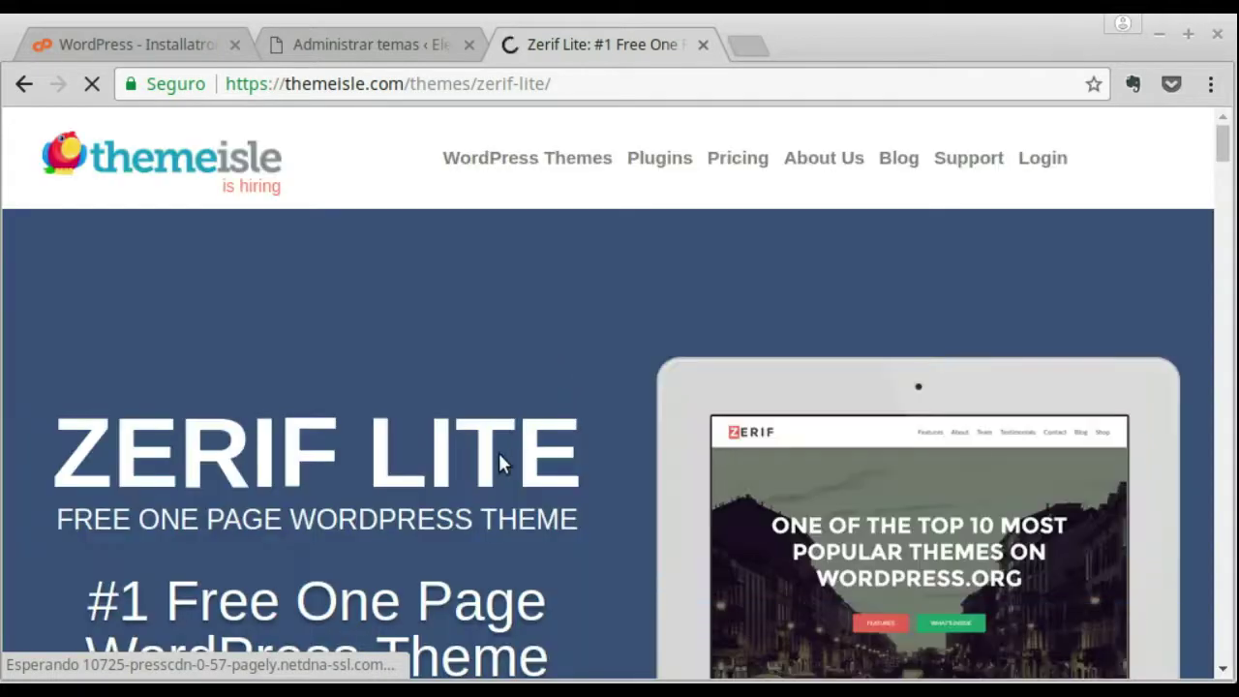
pyautogui.scroll(-5, 447, 431)
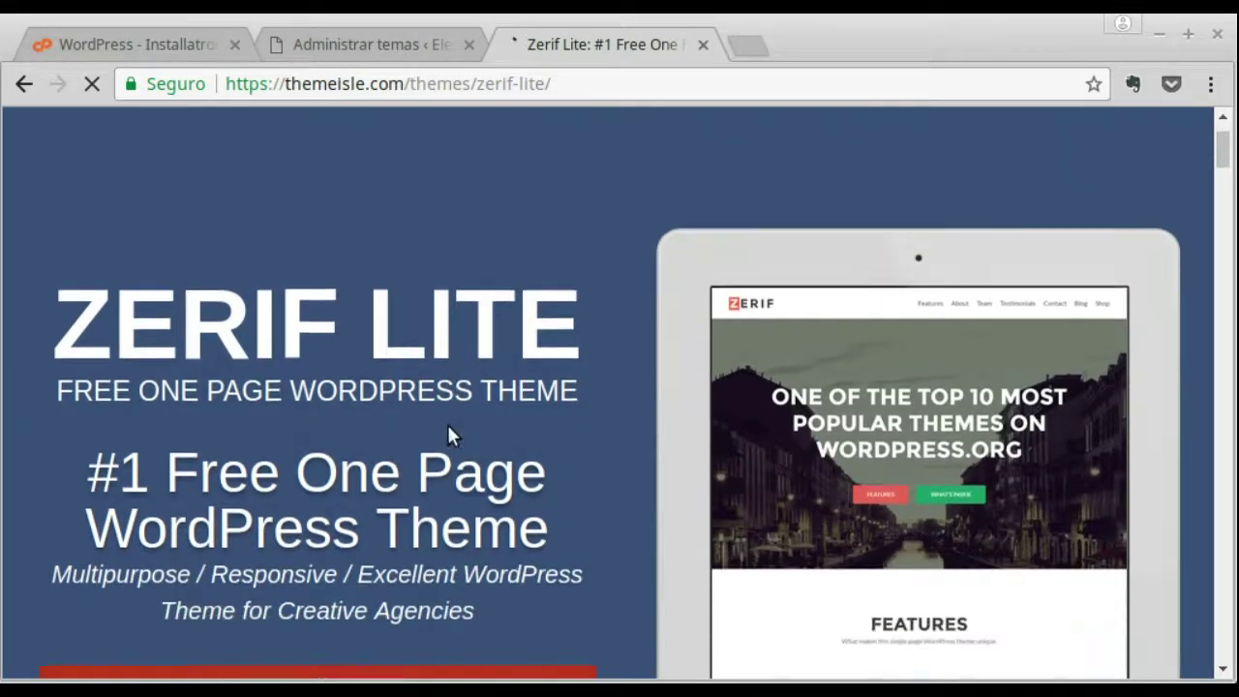
pyautogui.scroll(-2, 449, 432)
pyautogui.scroll(-2, 638, 426)
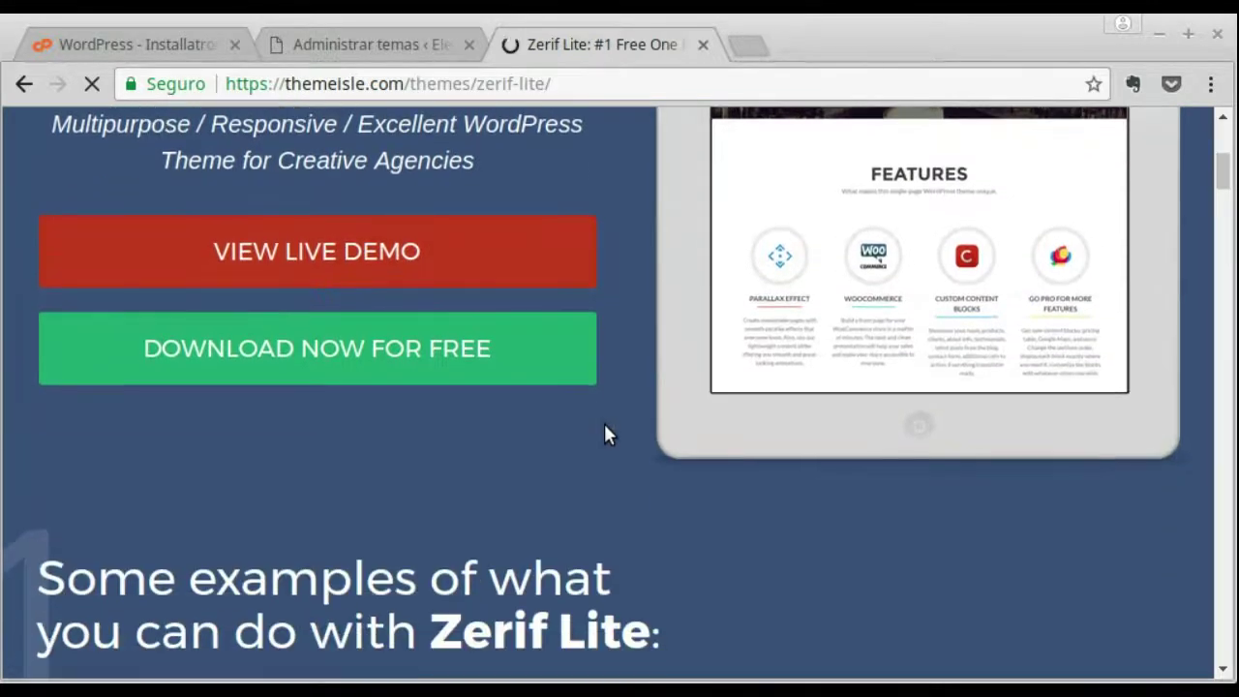
pyautogui.scroll(-1, 312, 349)
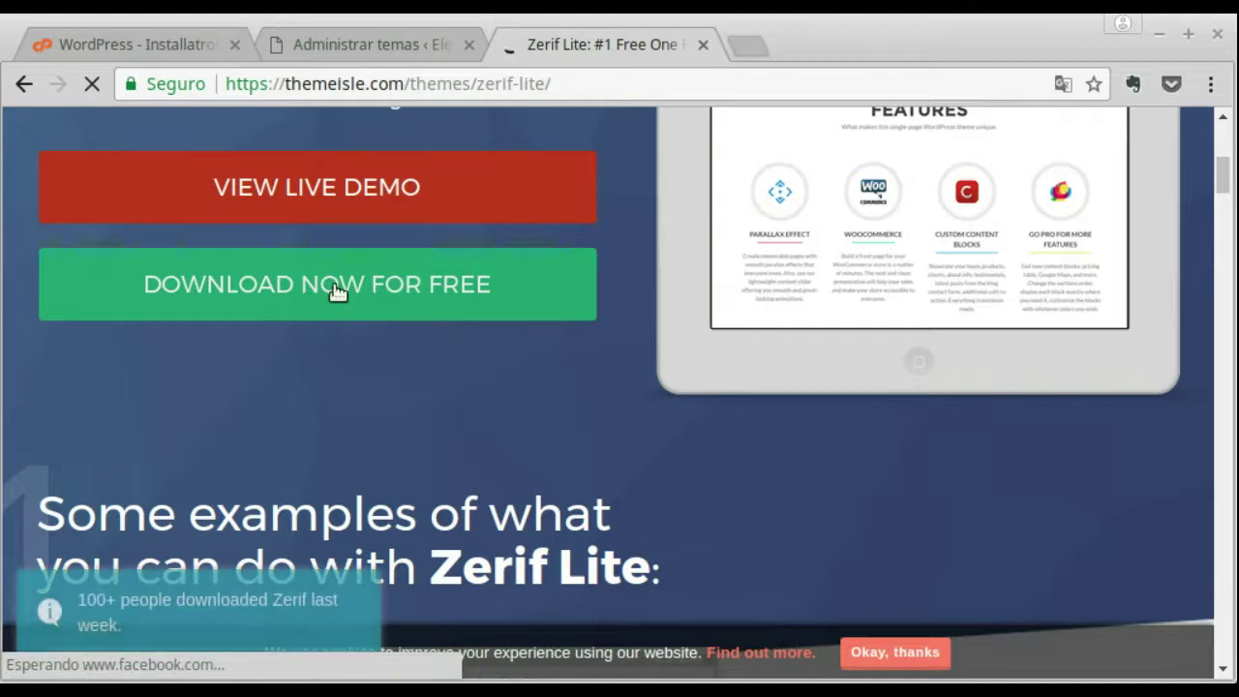
pyautogui.scroll(-2, 488, 363)
pyautogui.scroll(-3, 498, 351)
pyautogui.scroll(3, 501, 350)
pyautogui.scroll(2, 499, 354)
pyautogui.scroll(-1, 500, 357)
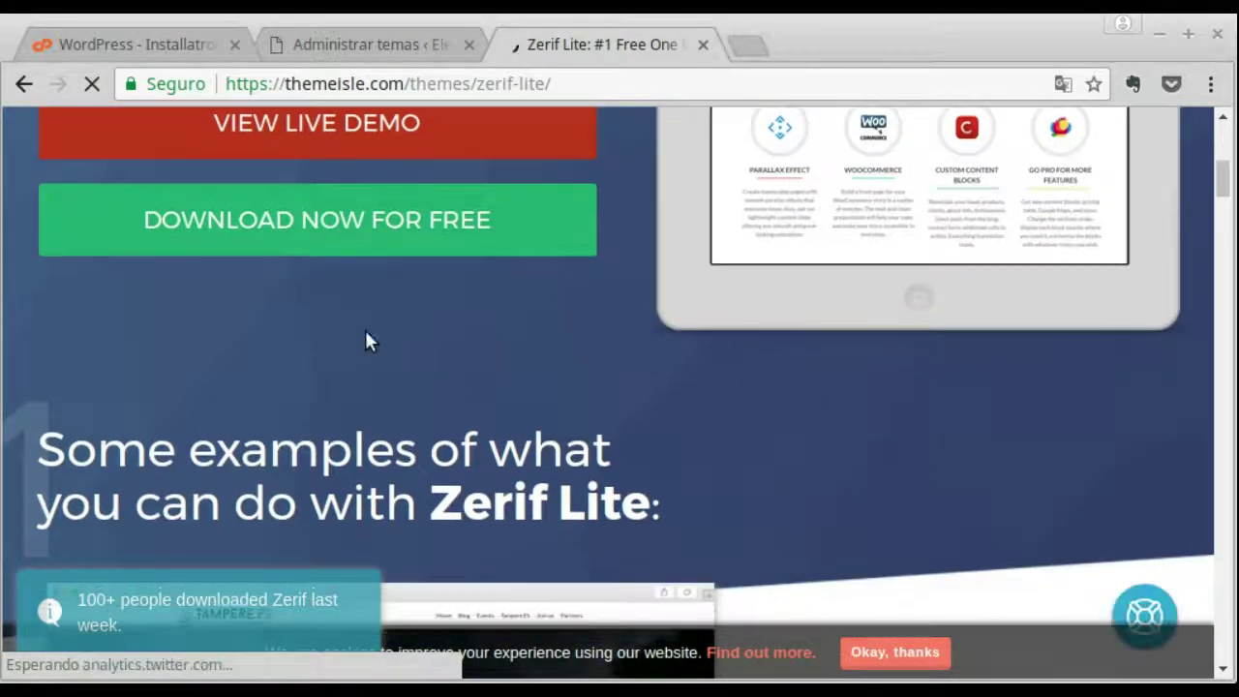
pyautogui.click(373, 217)
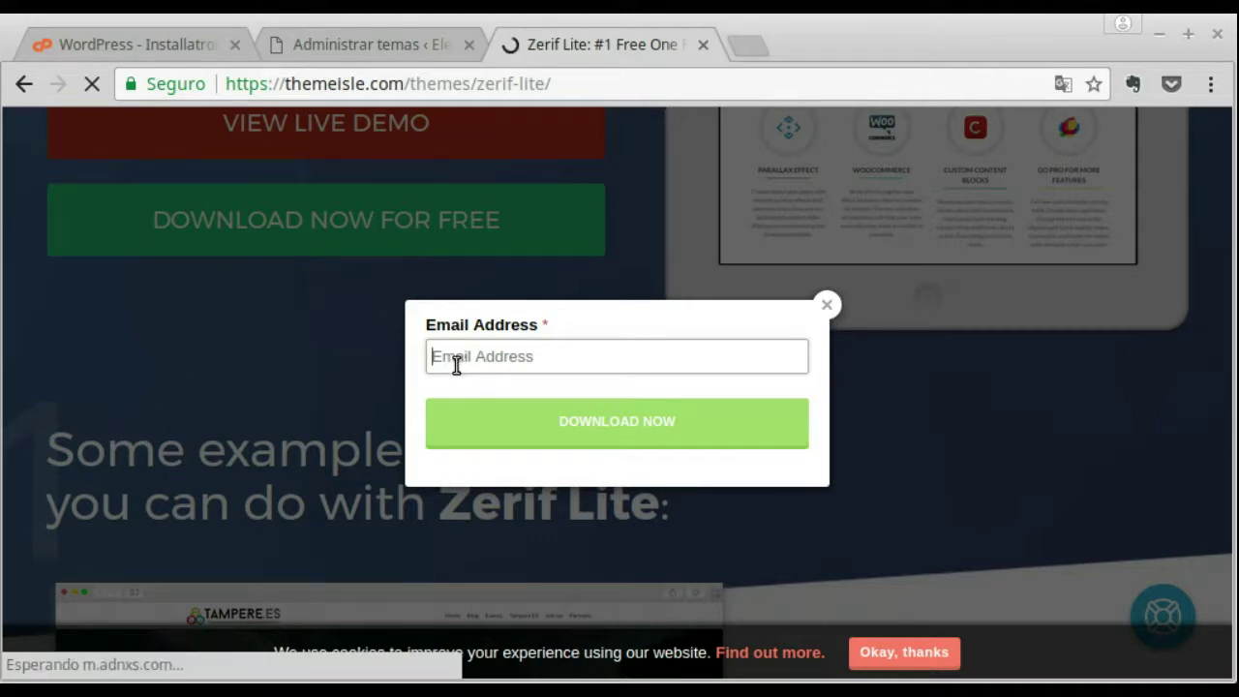
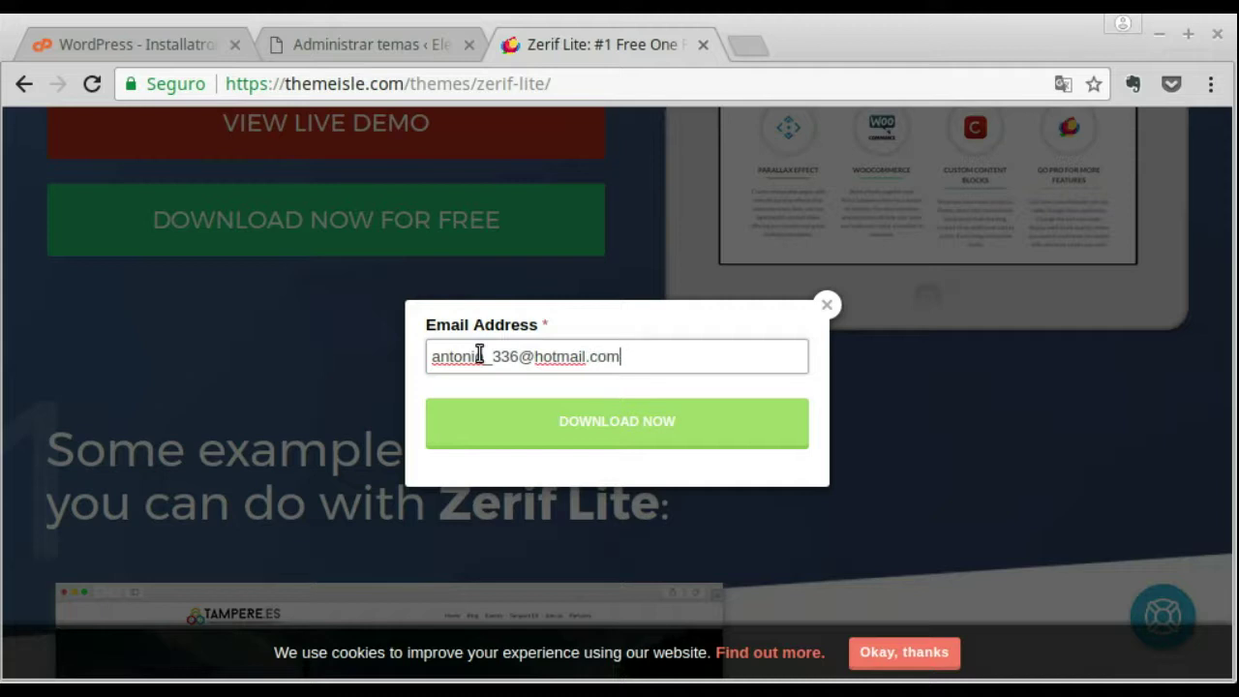
# Step: Enter an e-mail address to download zerif-lite.1.8.5.16.zip, then return to the WordPress themes tab
pyautogui.click(583, 417)
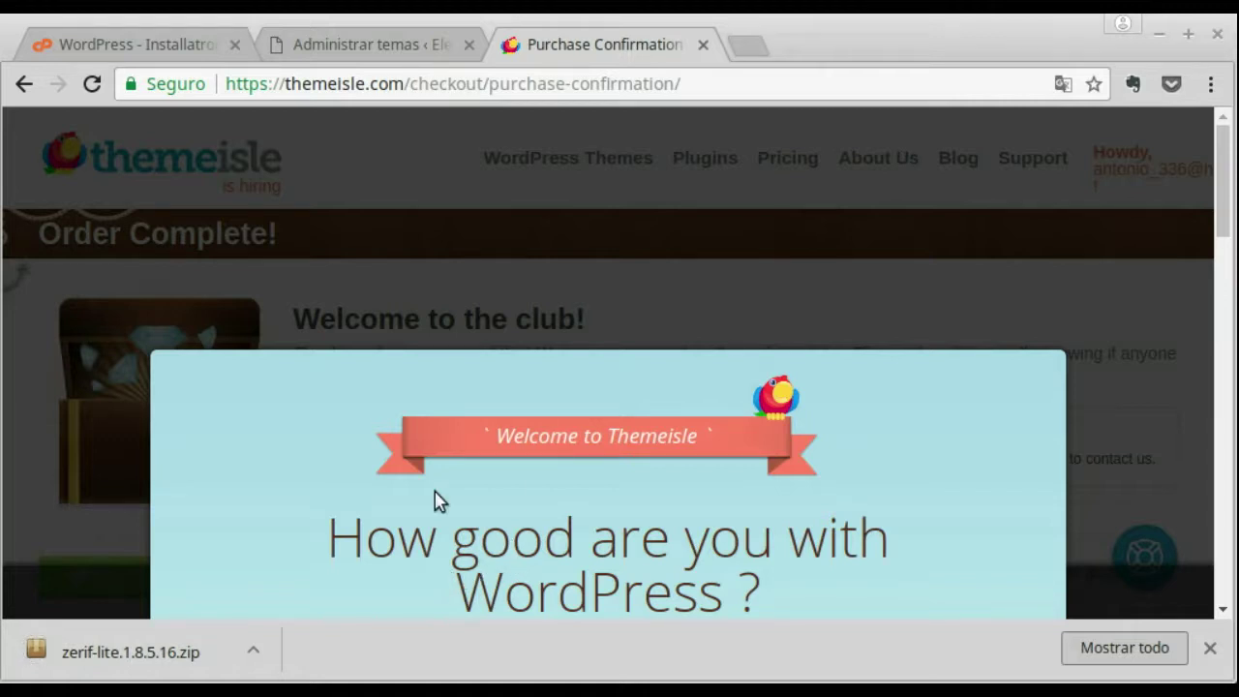
pyautogui.click(380, 47)
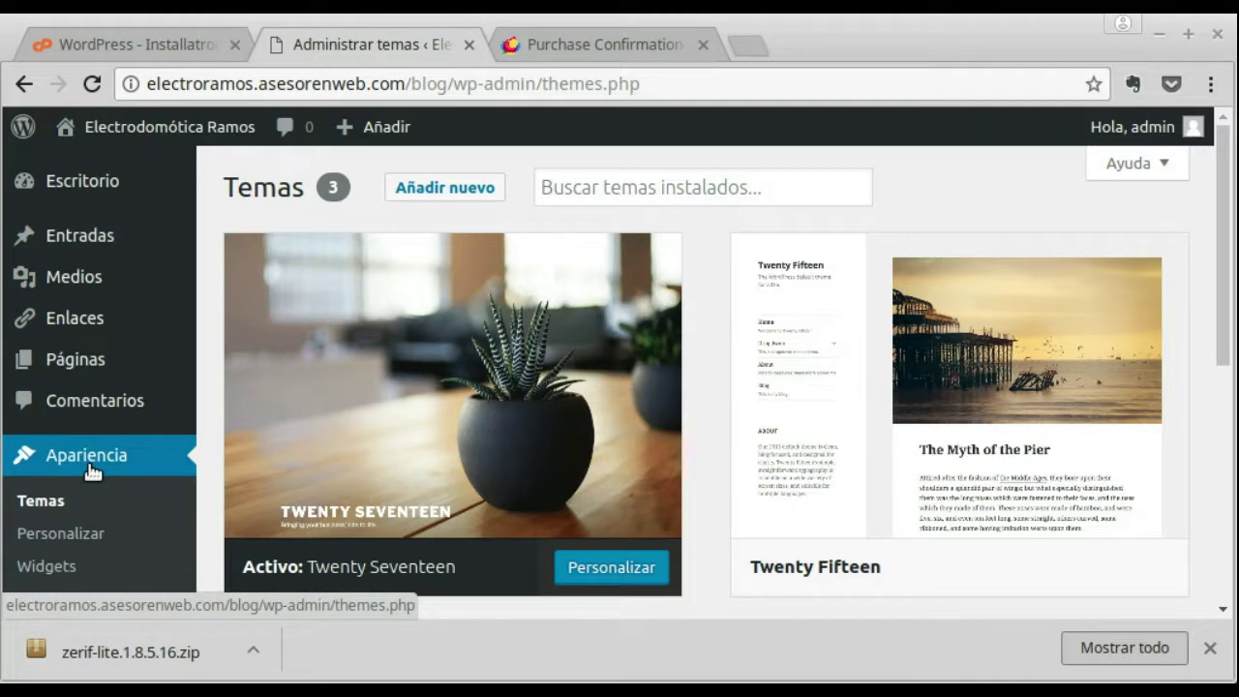
# Step: Reload the Temas page and go to Añadir nuevo to add a theme
pyautogui.scroll(-4, 92, 469)
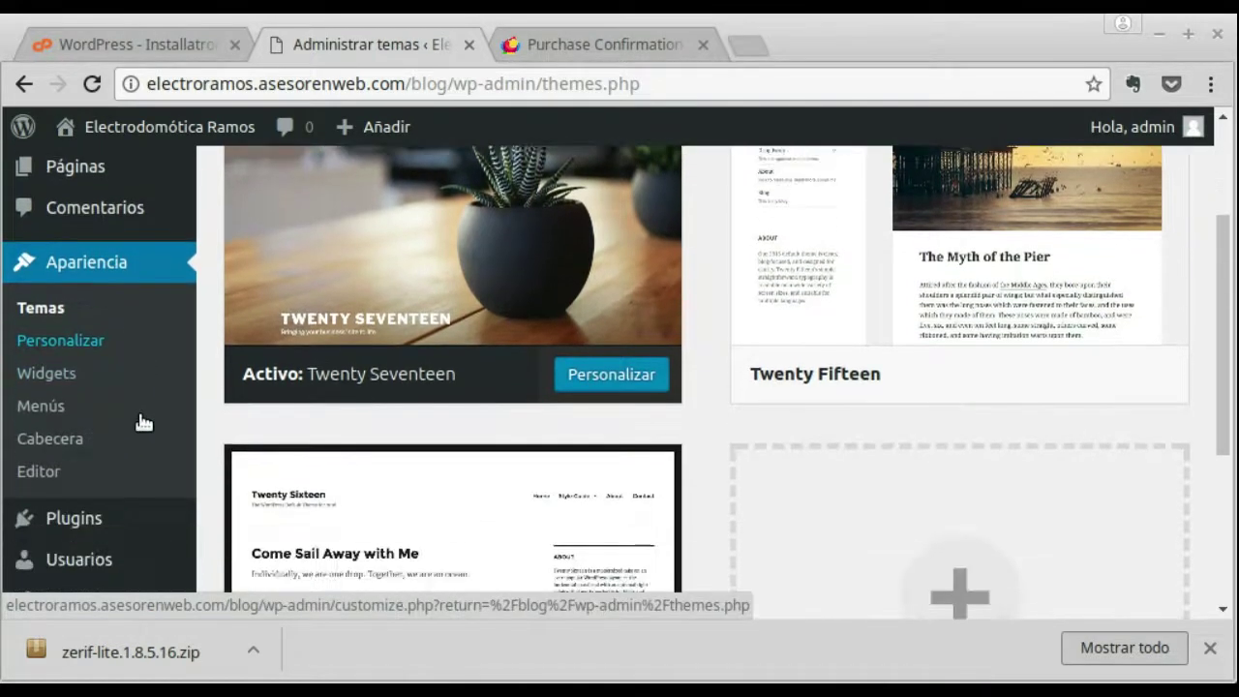
pyautogui.click(43, 308)
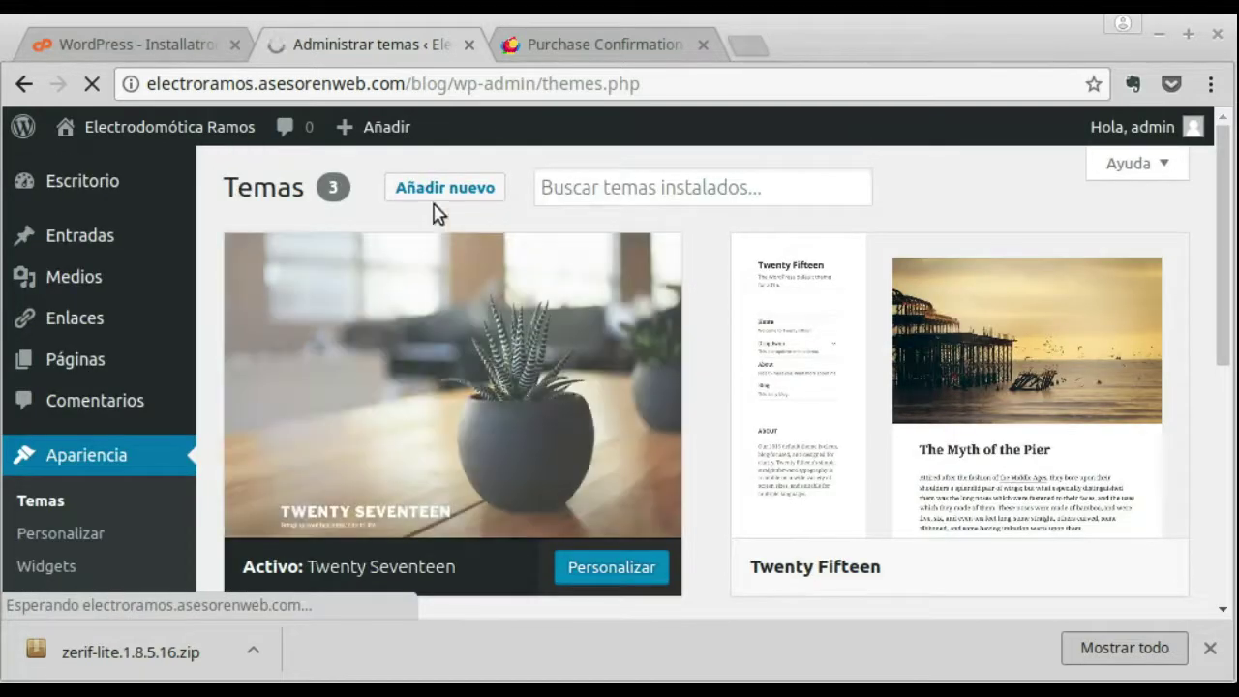
pyautogui.click(472, 198)
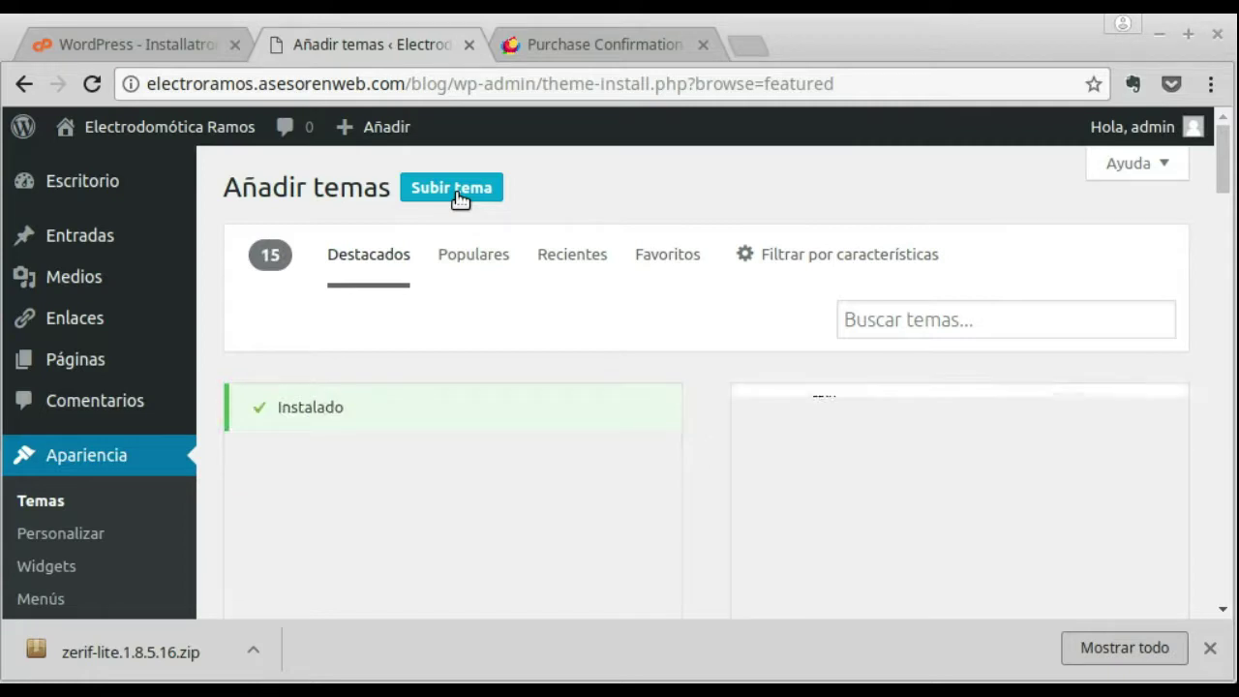
# Step: Upload zerif-lite.1.8.5.16.zip from Descargas and install it, hitting the upload_max_filesize error
pyautogui.click(459, 198)
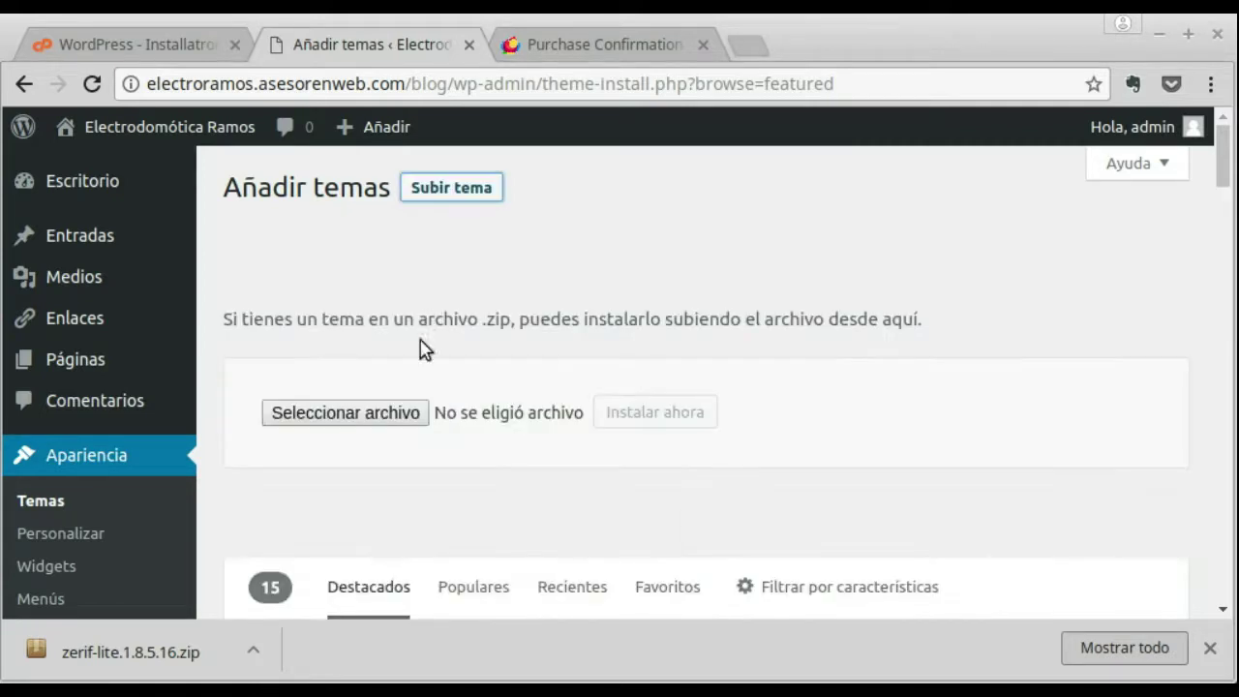
pyautogui.click(393, 417)
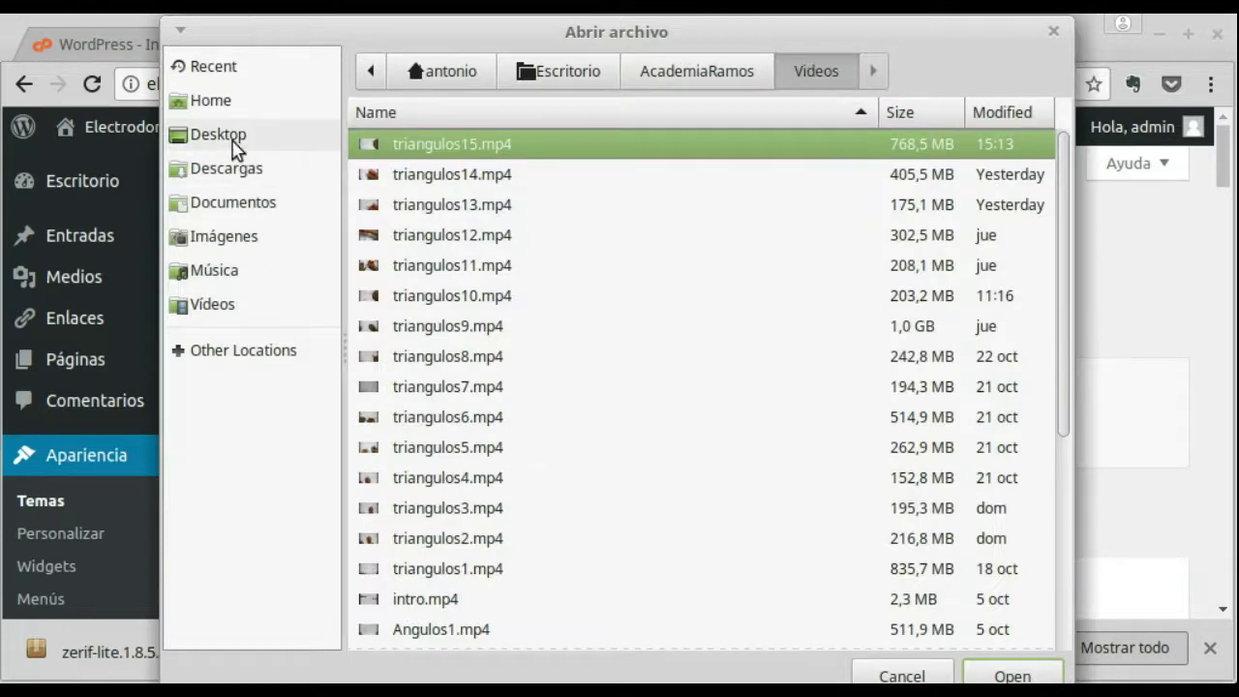
pyautogui.click(236, 169)
pyautogui.click(494, 329)
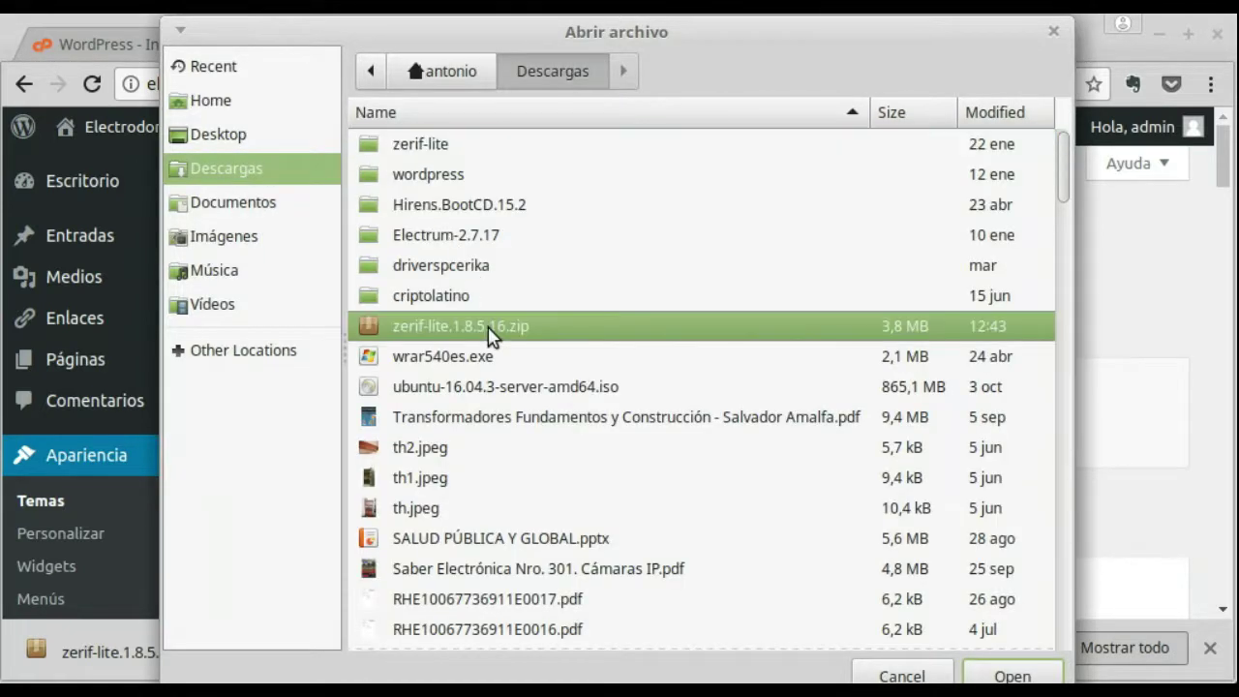
pyautogui.click(1016, 667)
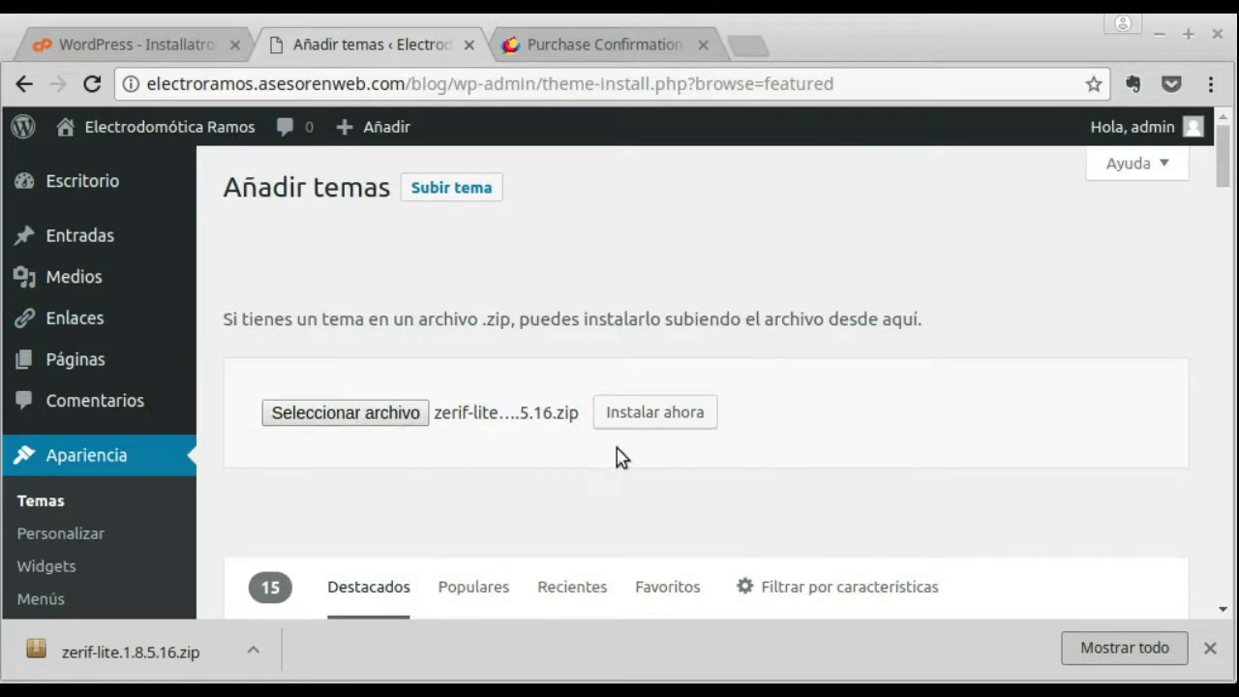
pyautogui.click(699, 424)
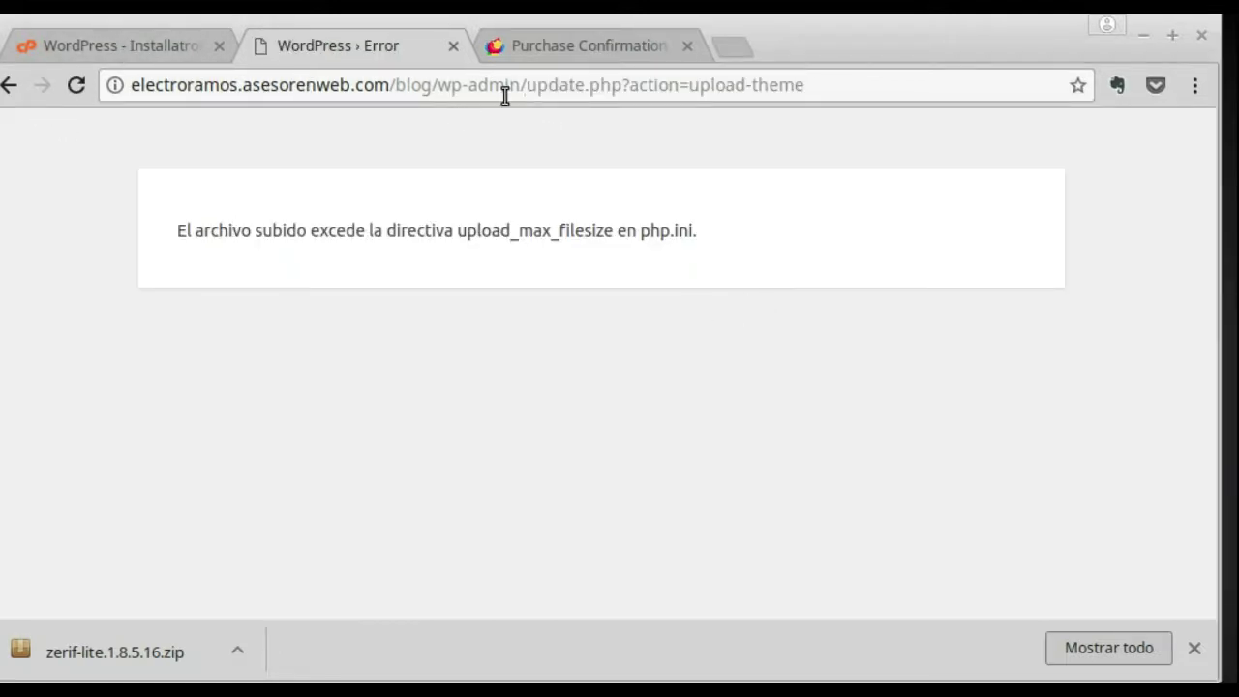
# Step: Trim the address back to the admin dashboard and move the home folder window higher
pyautogui.moveTo(526, 87); pyautogui.dragTo(818, 95)
pyautogui.press('BackSpace')
pyautogui.press('Return')
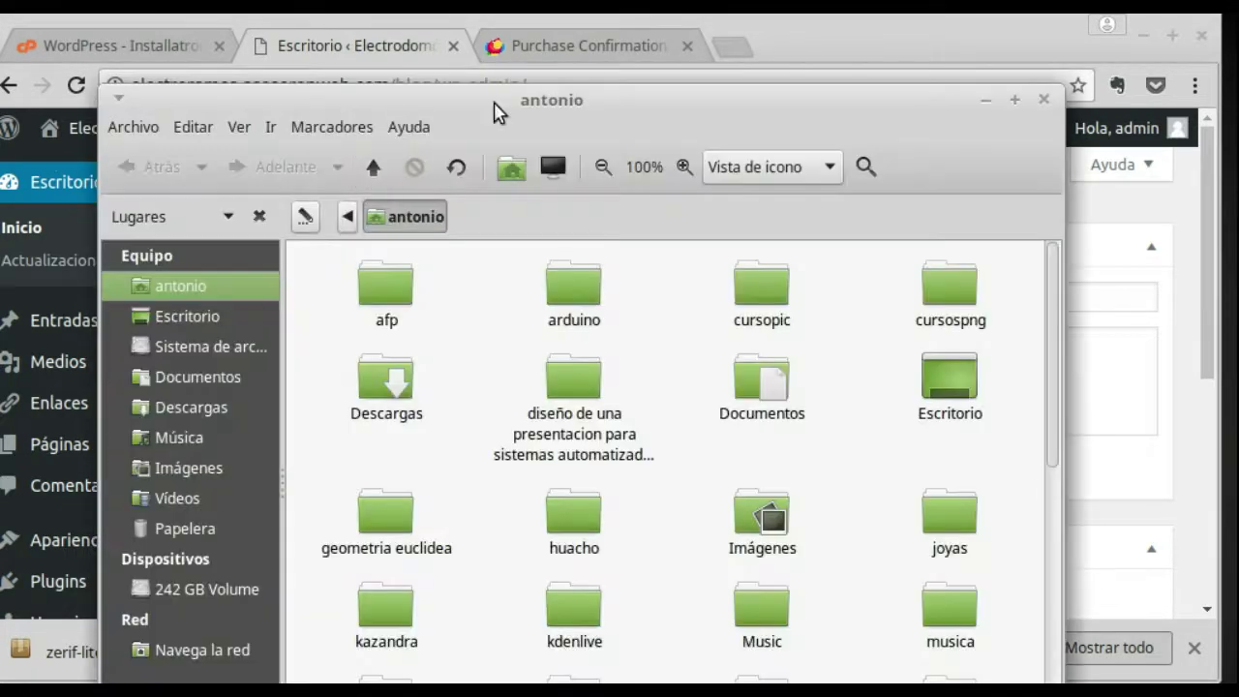
pyautogui.moveTo(499, 110); pyautogui.dragTo(500, 38)
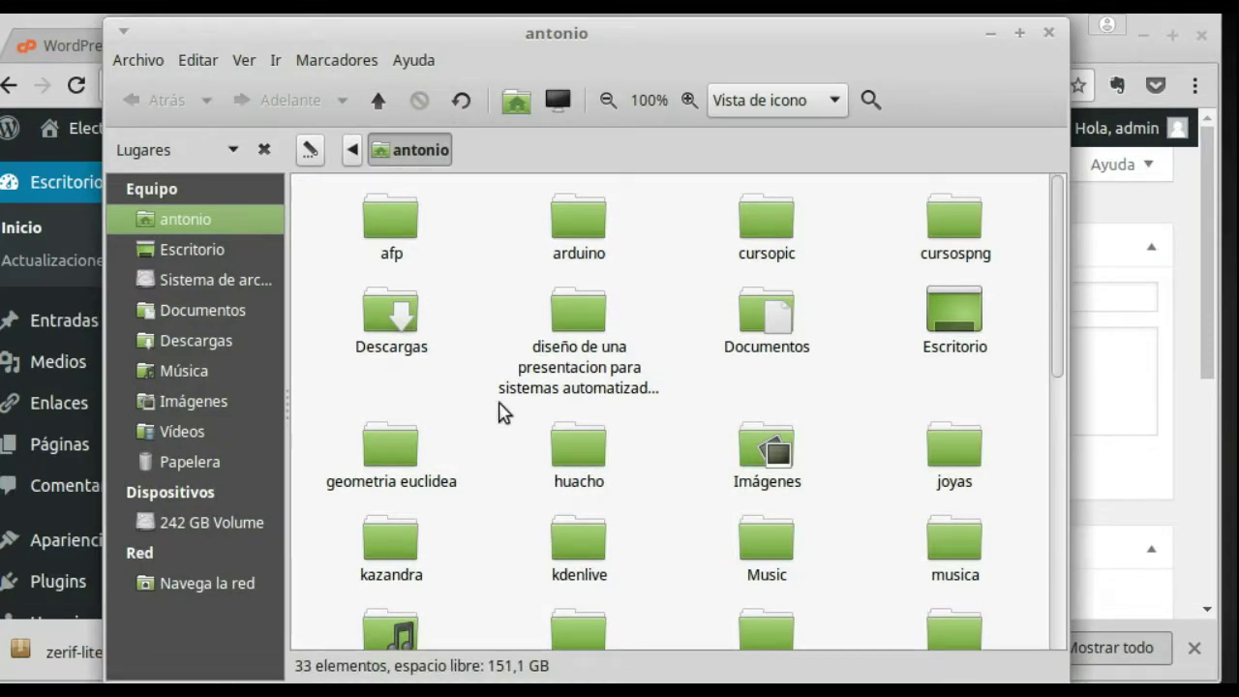
# Step: Create a zerf folder in Descargas and move the zerif-lite zip into it
pyautogui.click(197, 341)
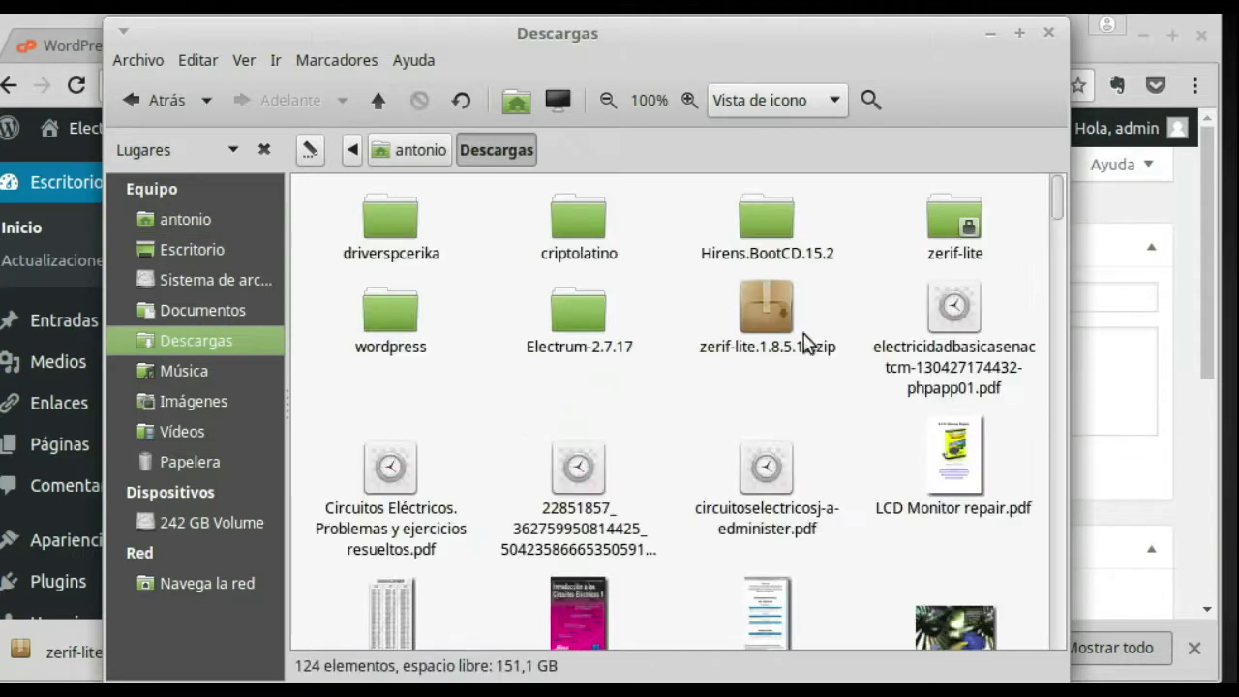
pyautogui.rightClick(665, 322)
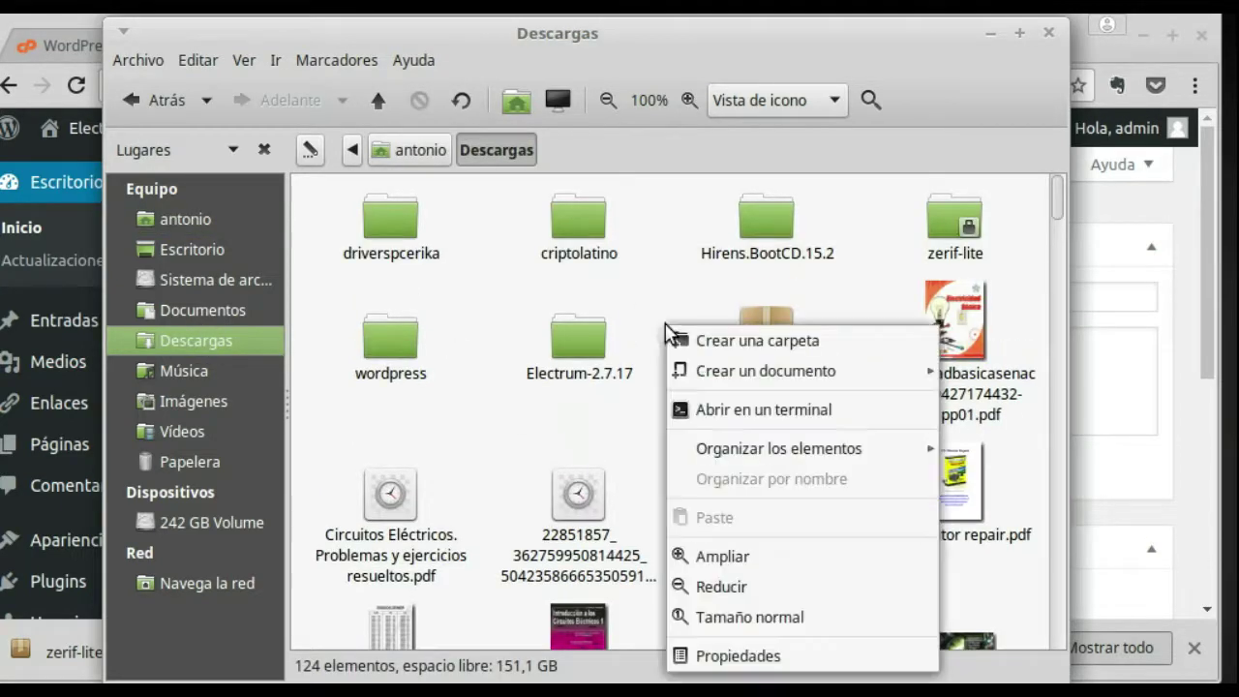
pyautogui.click(678, 337)
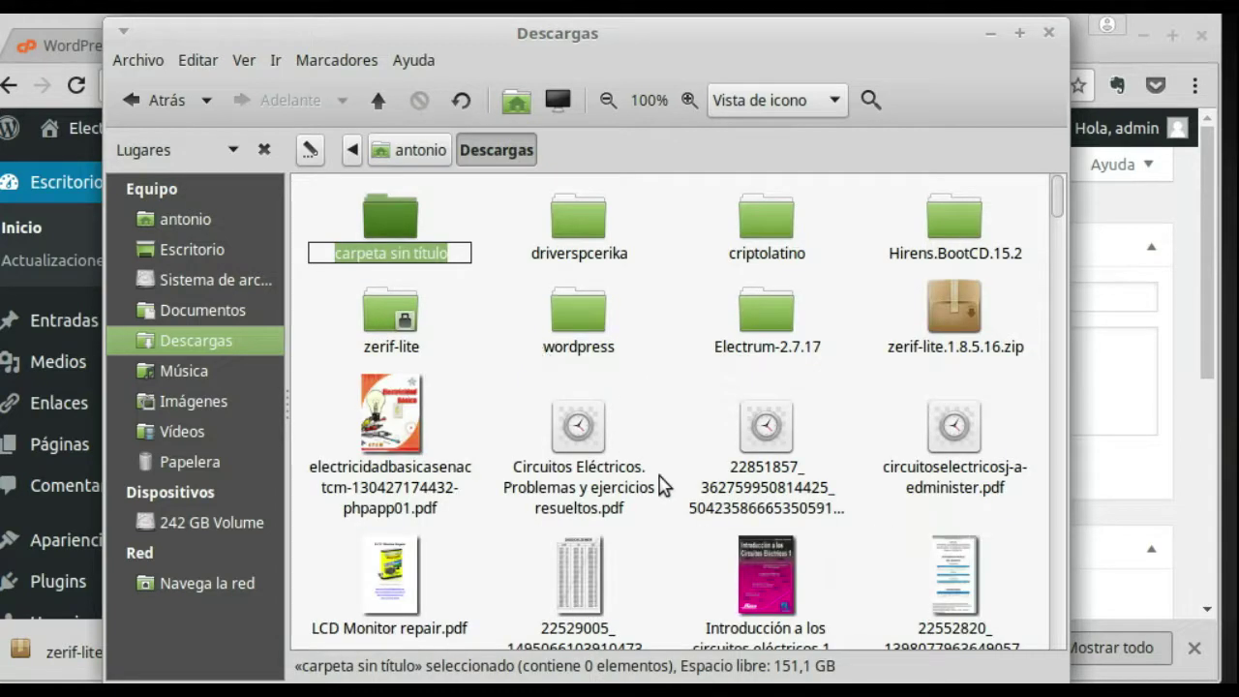
pyautogui.write('zer')
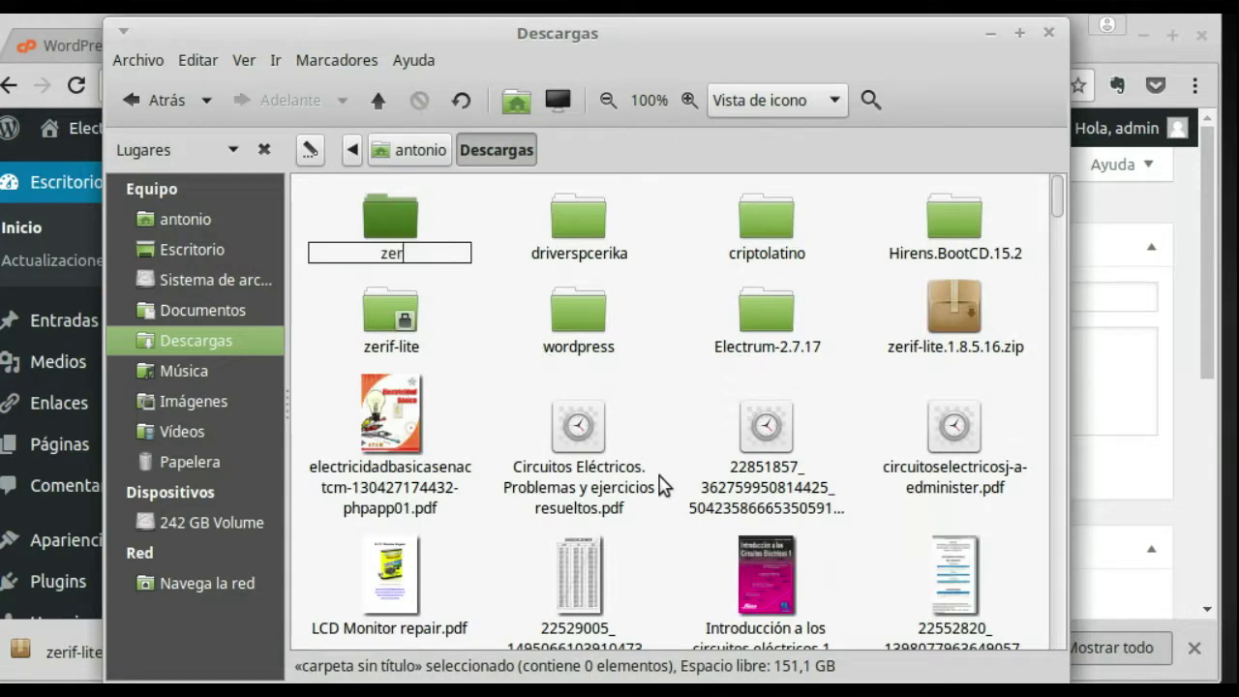
pyautogui.write('f')
pyautogui.click(451, 307)
pyautogui.moveTo(963, 328); pyautogui.dragTo(394, 229)
# Step: Inside zerf, extract the zip with Extraer aquí
pyautogui.doubleClick(391, 226)
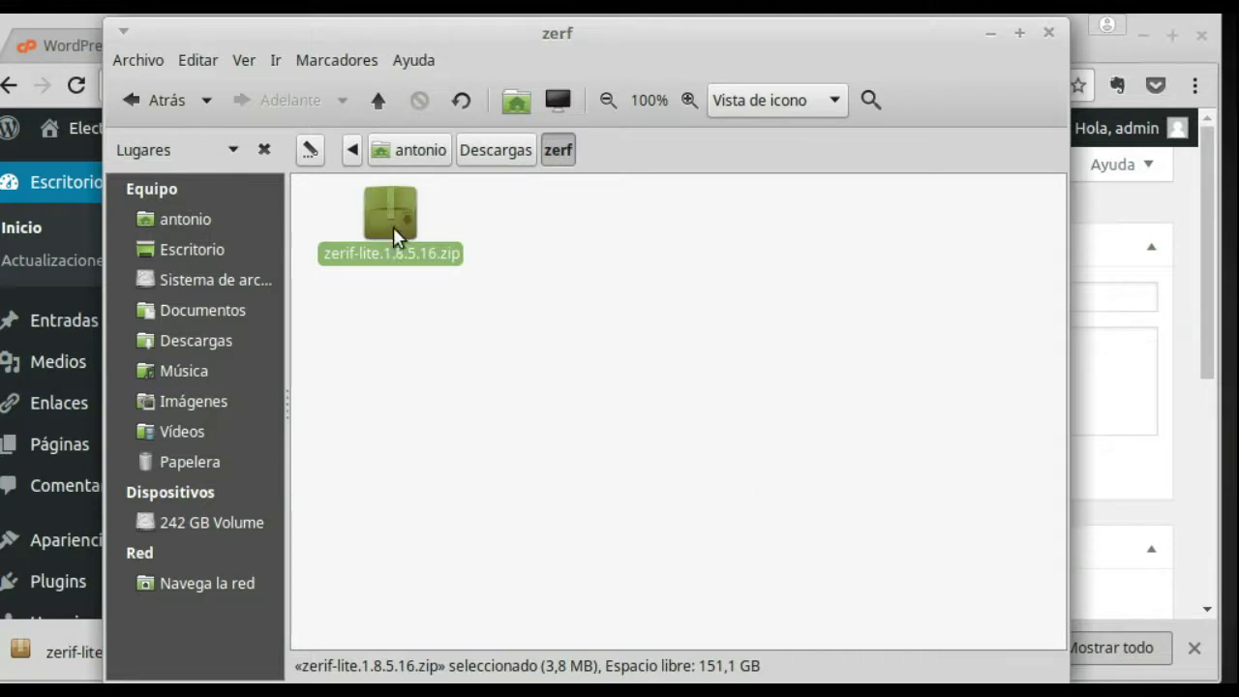
pyautogui.rightClick(393, 226)
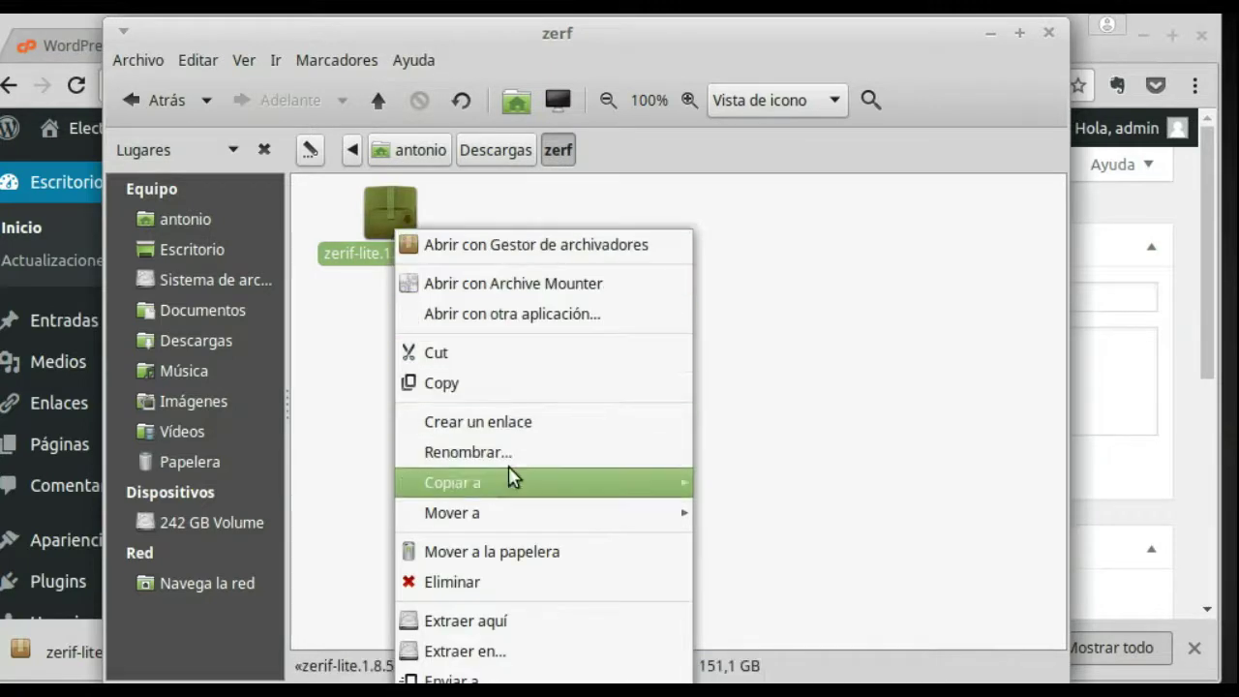
pyautogui.click(502, 623)
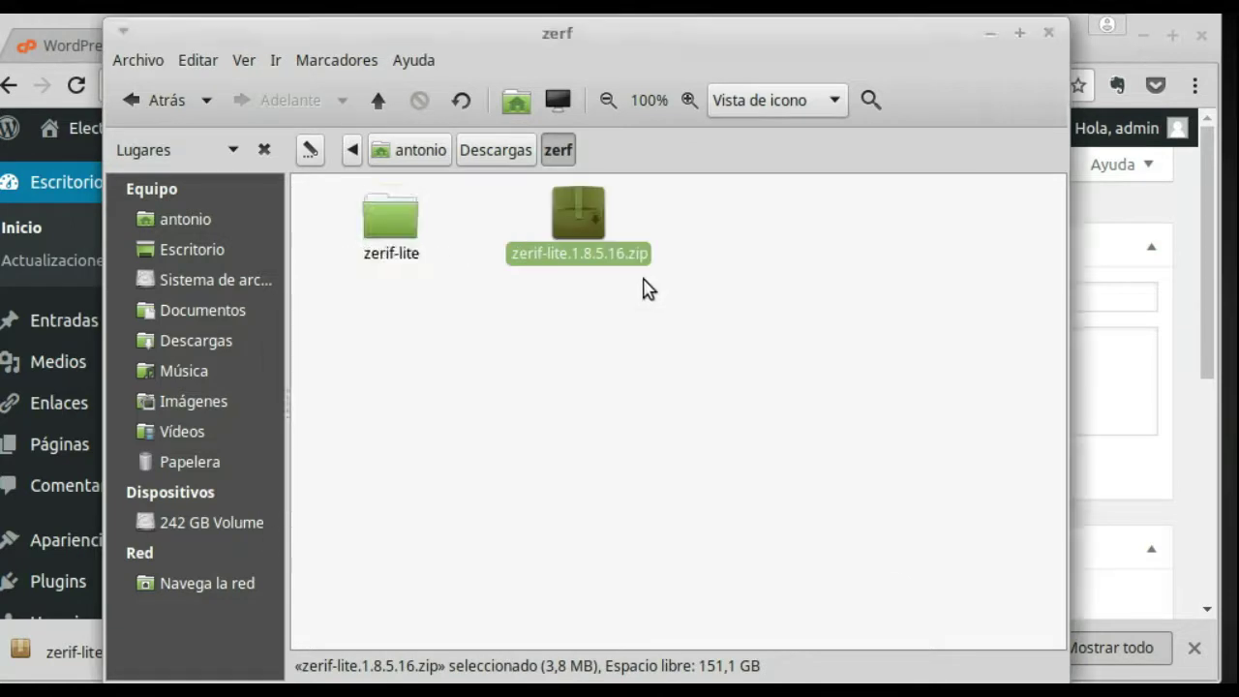
# Step: Permanently delete zerif-lite.1.8.5.16.zip from the zerf folder
pyautogui.click(594, 294)
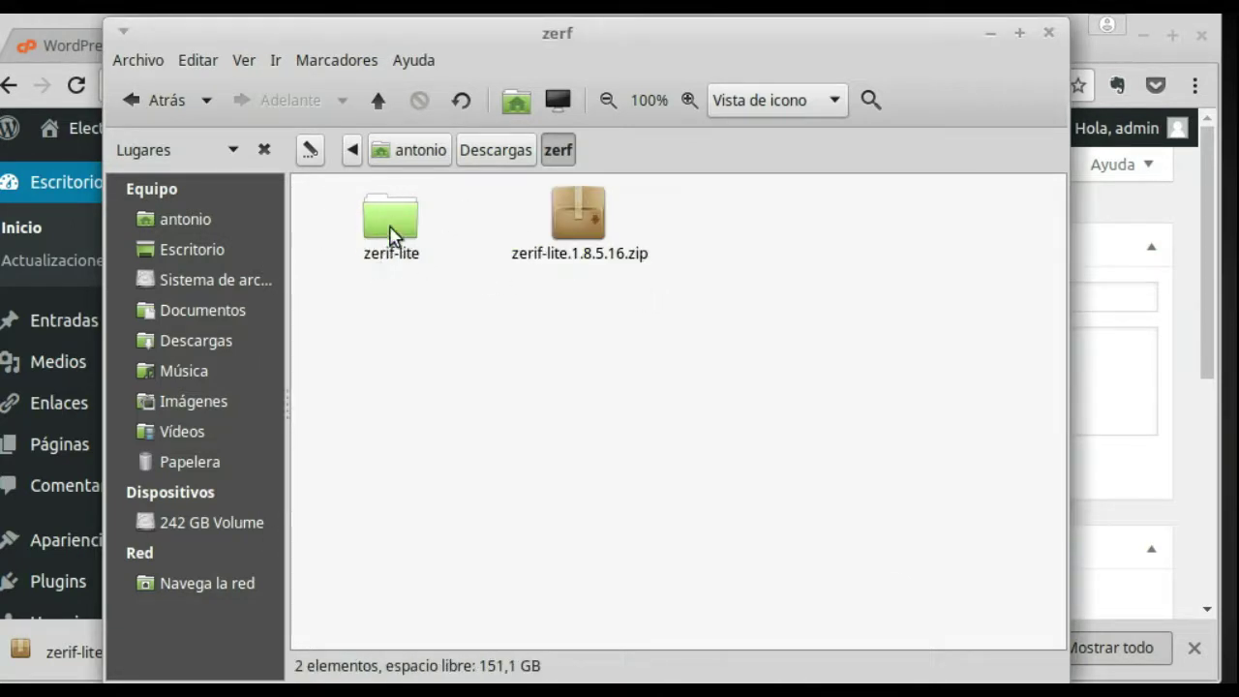
pyautogui.rightClick(578, 221)
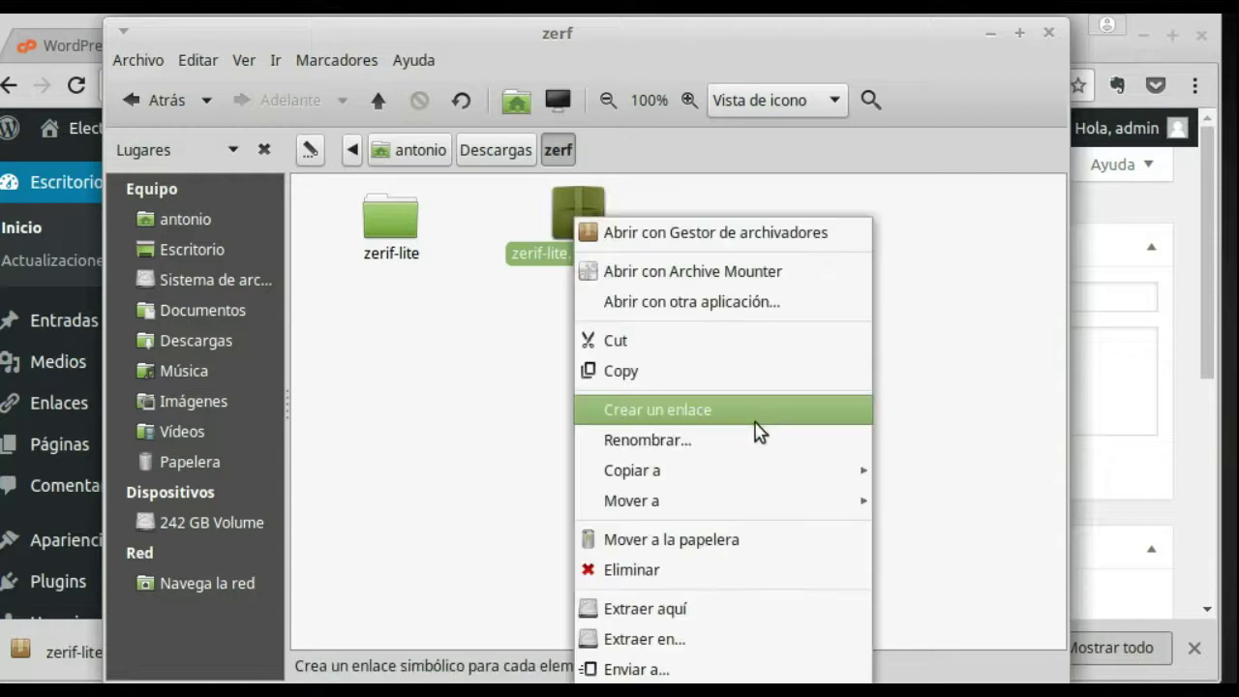
pyautogui.click(689, 580)
pyautogui.click(715, 459)
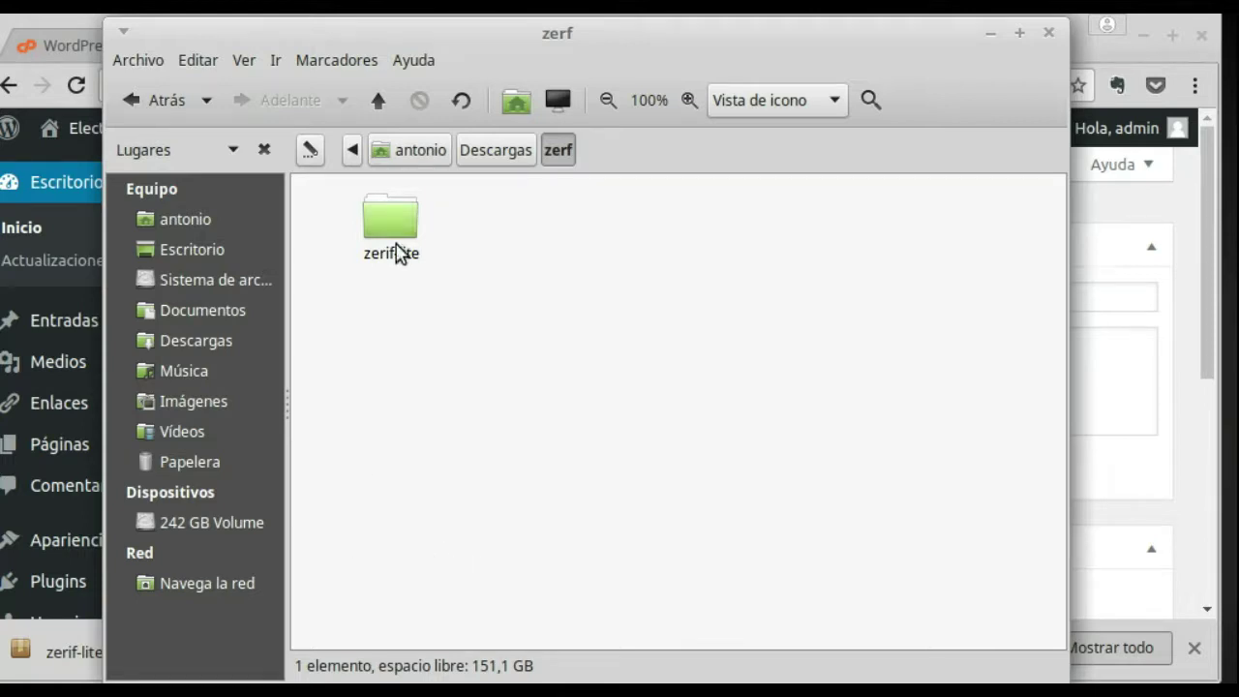
# Step: Check Descargas, zerf and the extracted zerif-lite folder, ending back in zerf
pyautogui.click(503, 162)
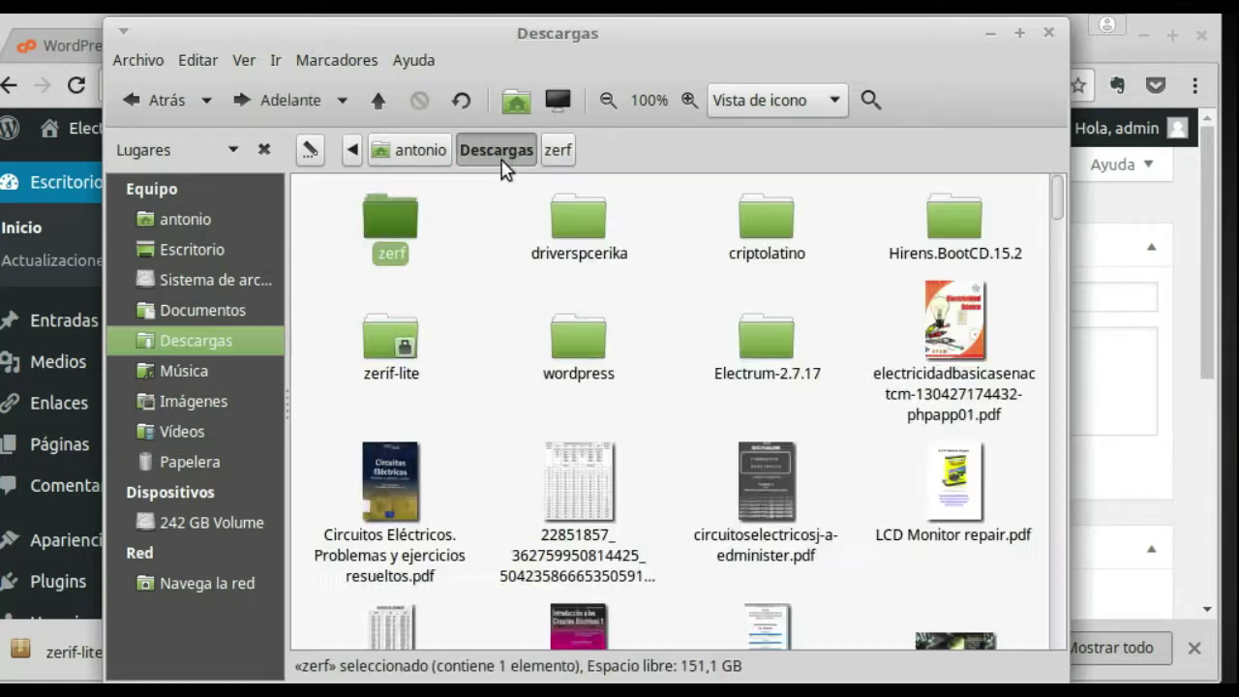
pyautogui.click(462, 287)
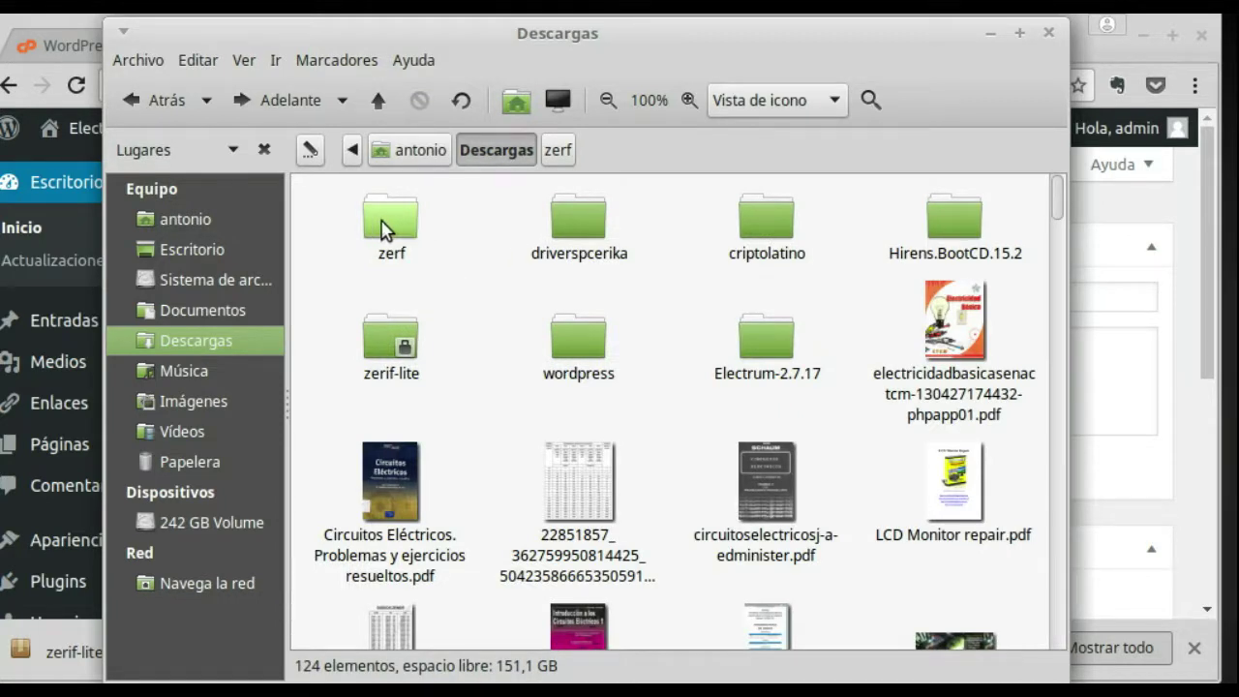
pyautogui.click(557, 153)
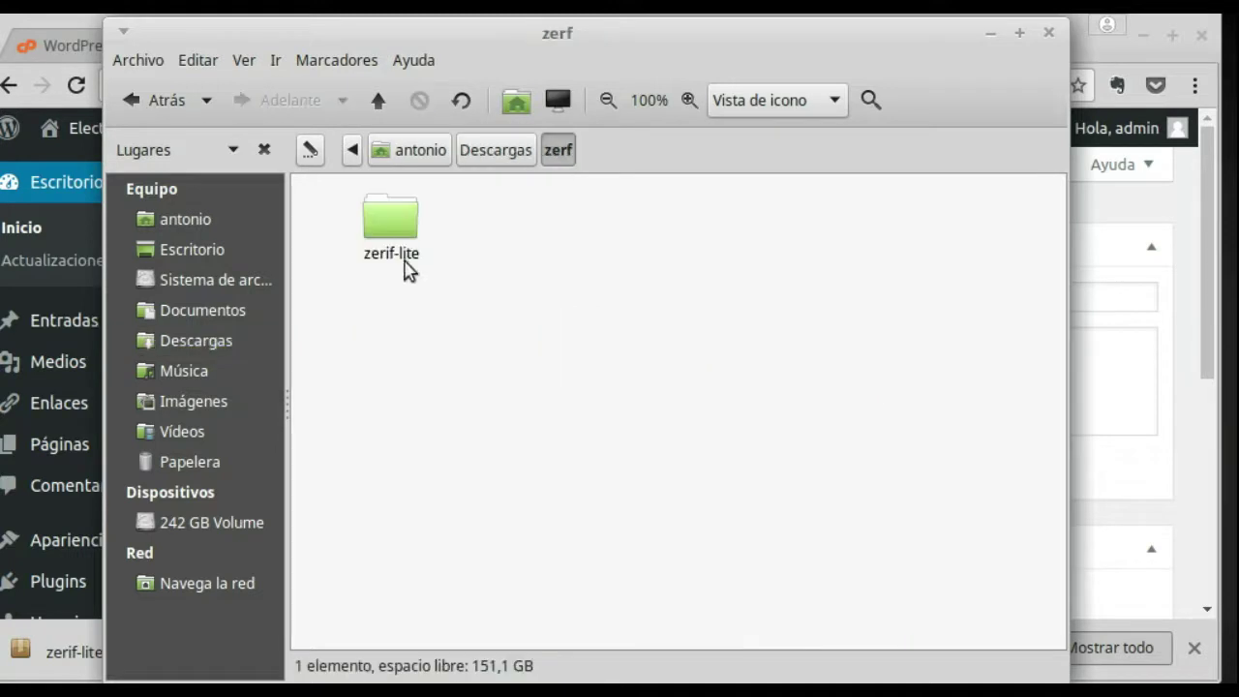
pyautogui.doubleClick(392, 229)
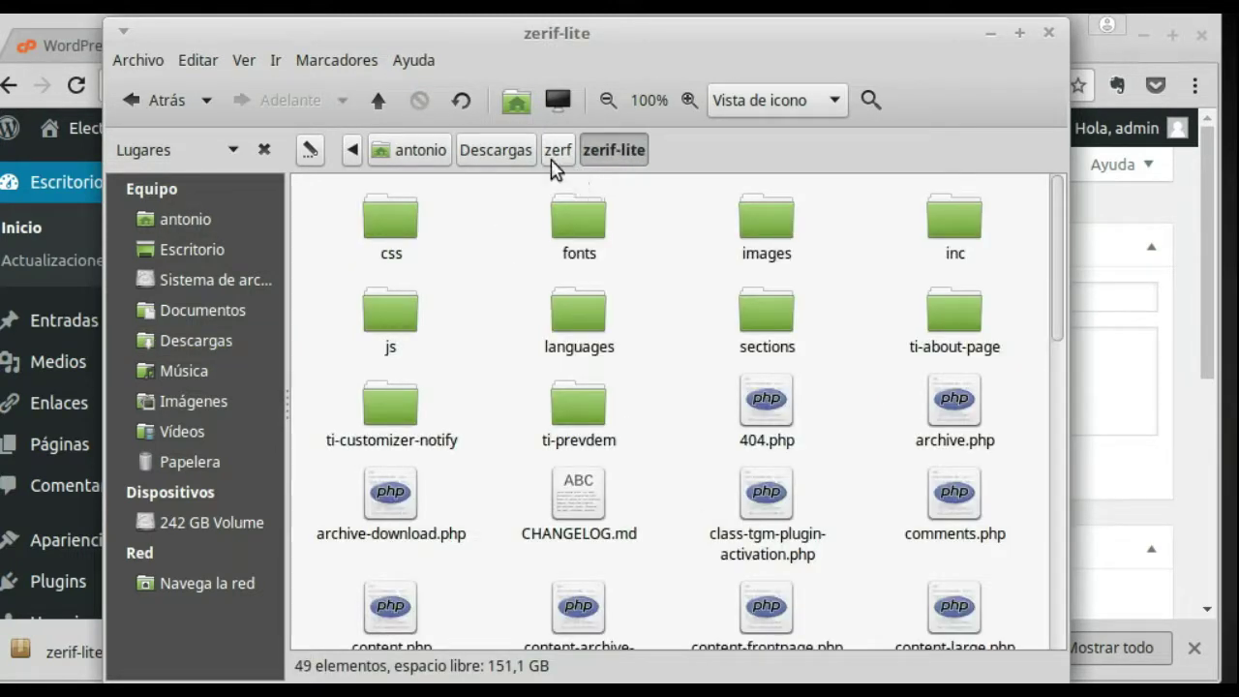
pyautogui.click(558, 151)
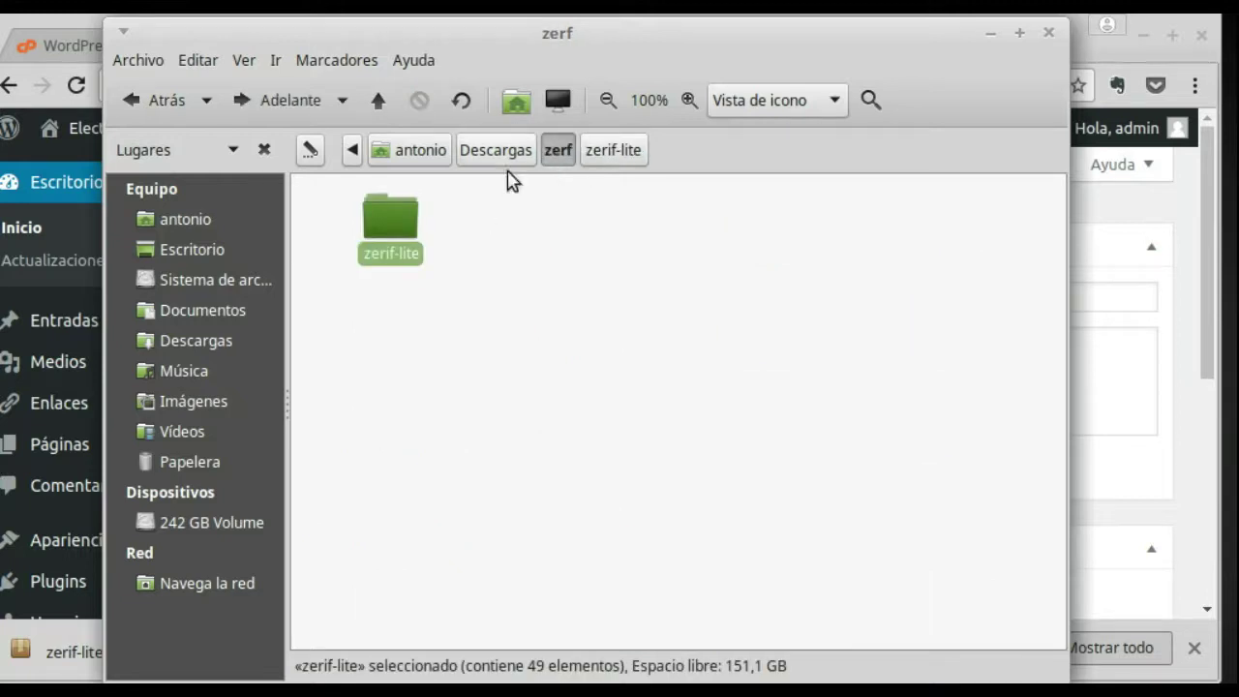
# Step: Minimize Caja, launch FileZilla from the applications menu, then open a new browser tab
pyautogui.click(990, 35)
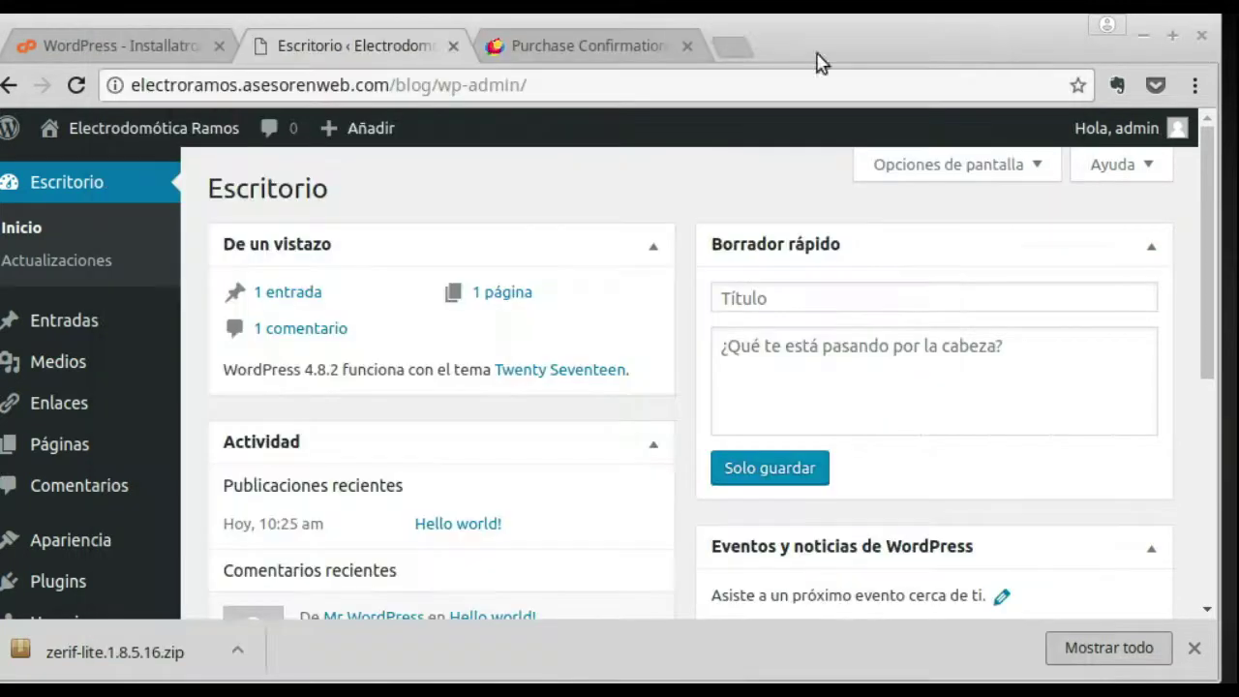
pyautogui.press('super')
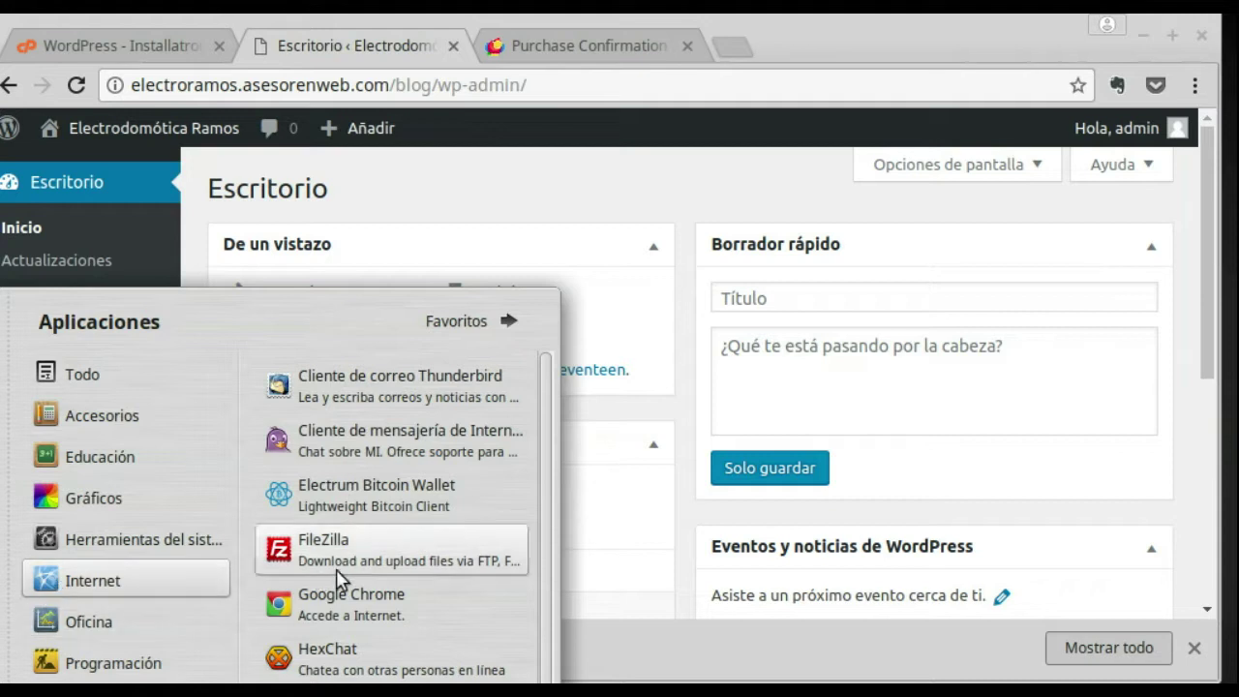
pyautogui.click(338, 561)
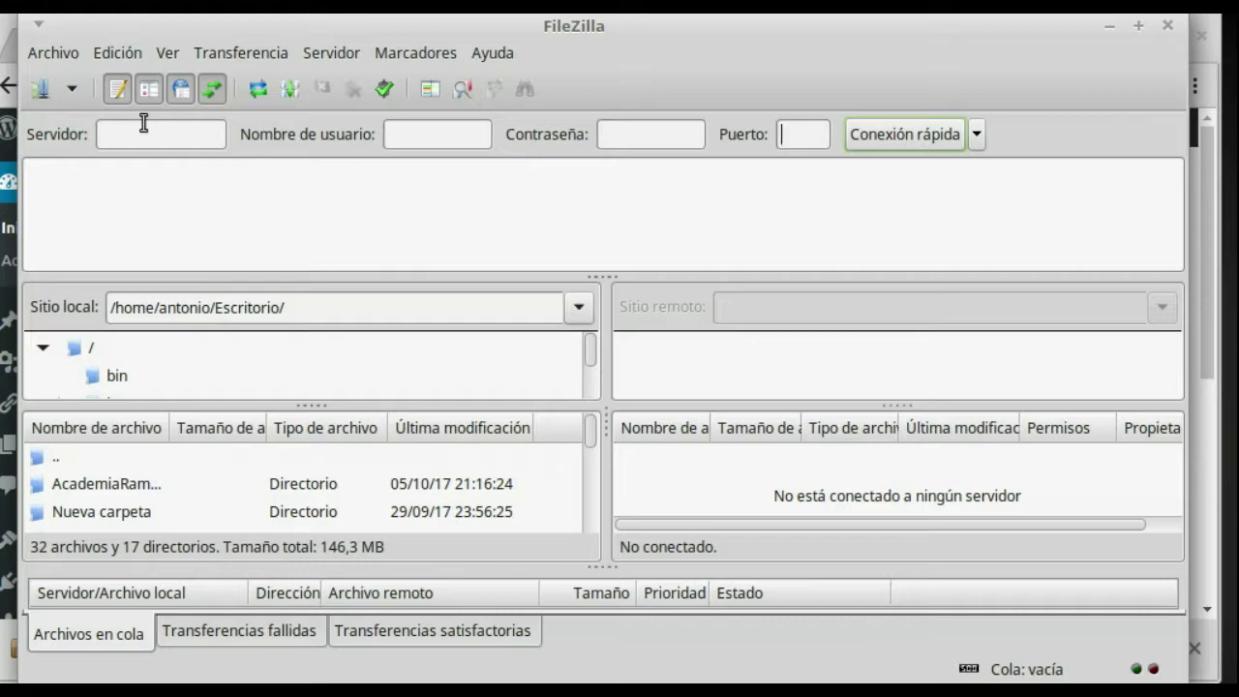
pyautogui.hotkey('alt', 'Tab')
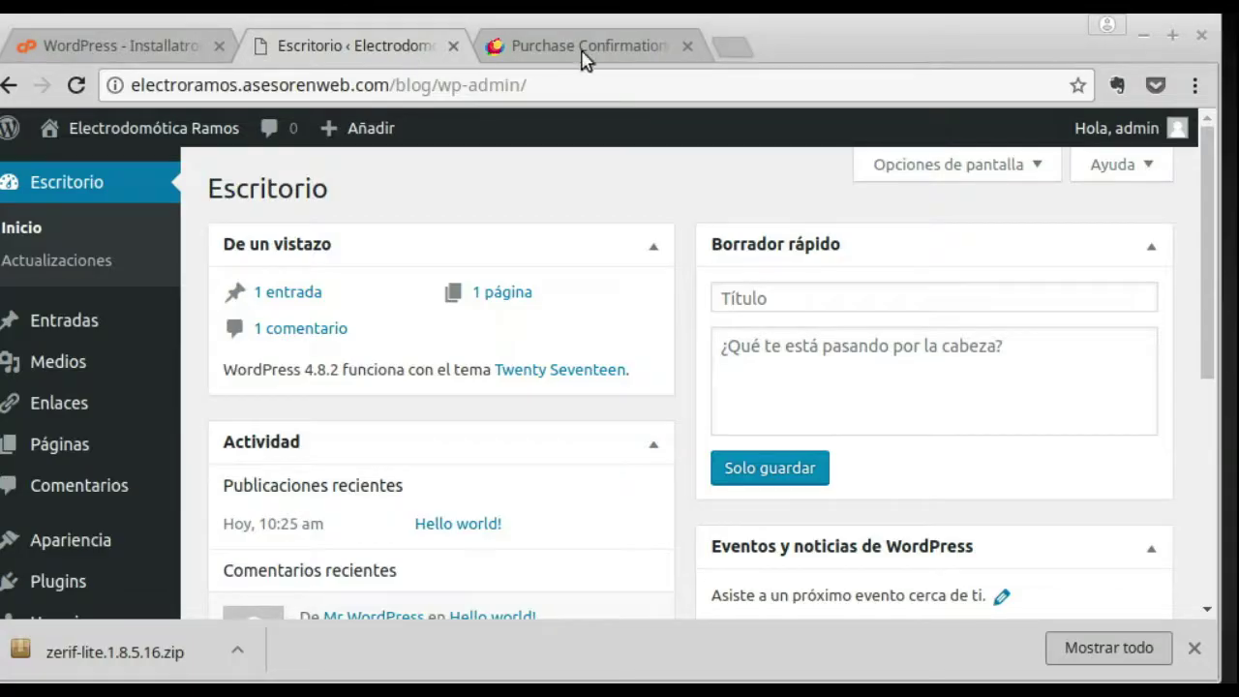
pyautogui.click(731, 47)
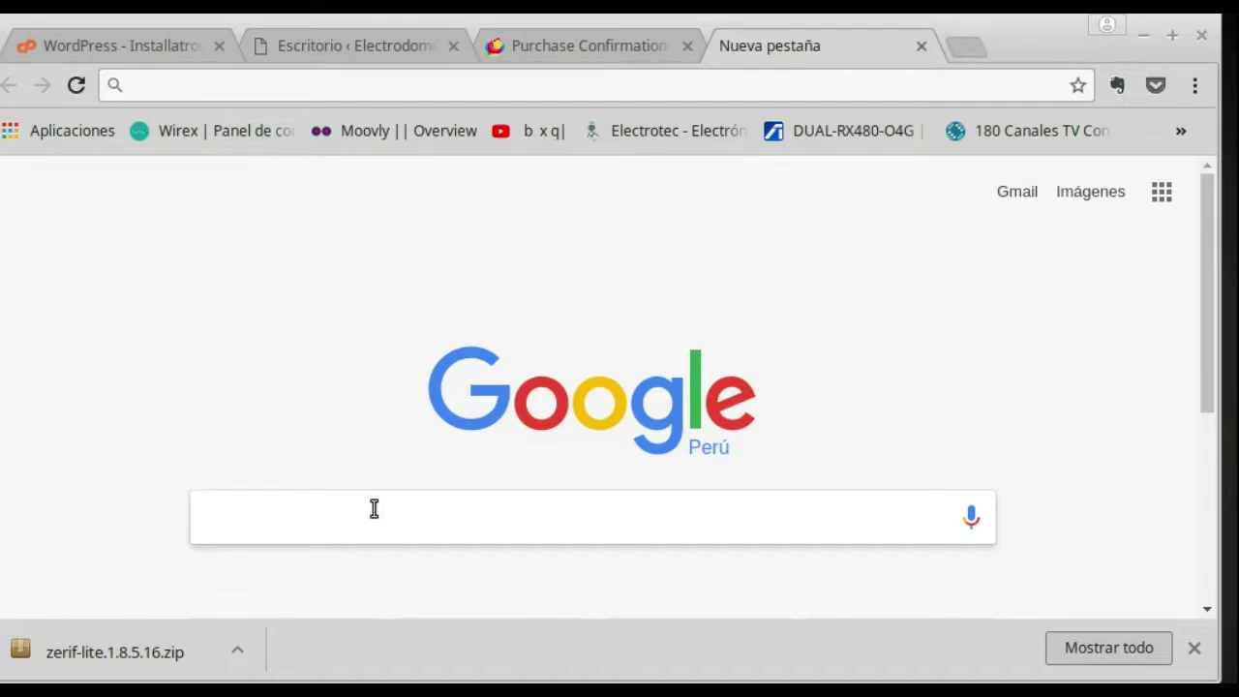
# Step: Find GoDaddy via Google, go to My Account, and open Administrar for the Hosting Deluxe Linux plan
pyautogui.write('go')
pyautogui.click(210, 130)
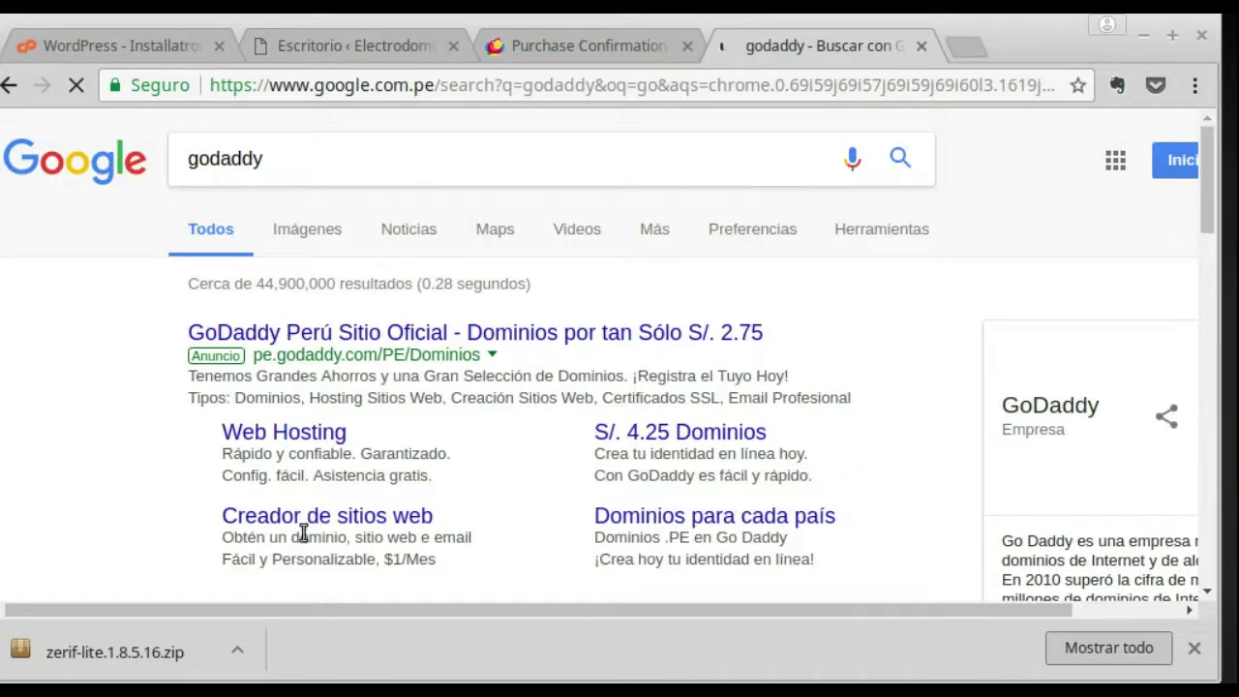
pyautogui.scroll(-3, 442, 503)
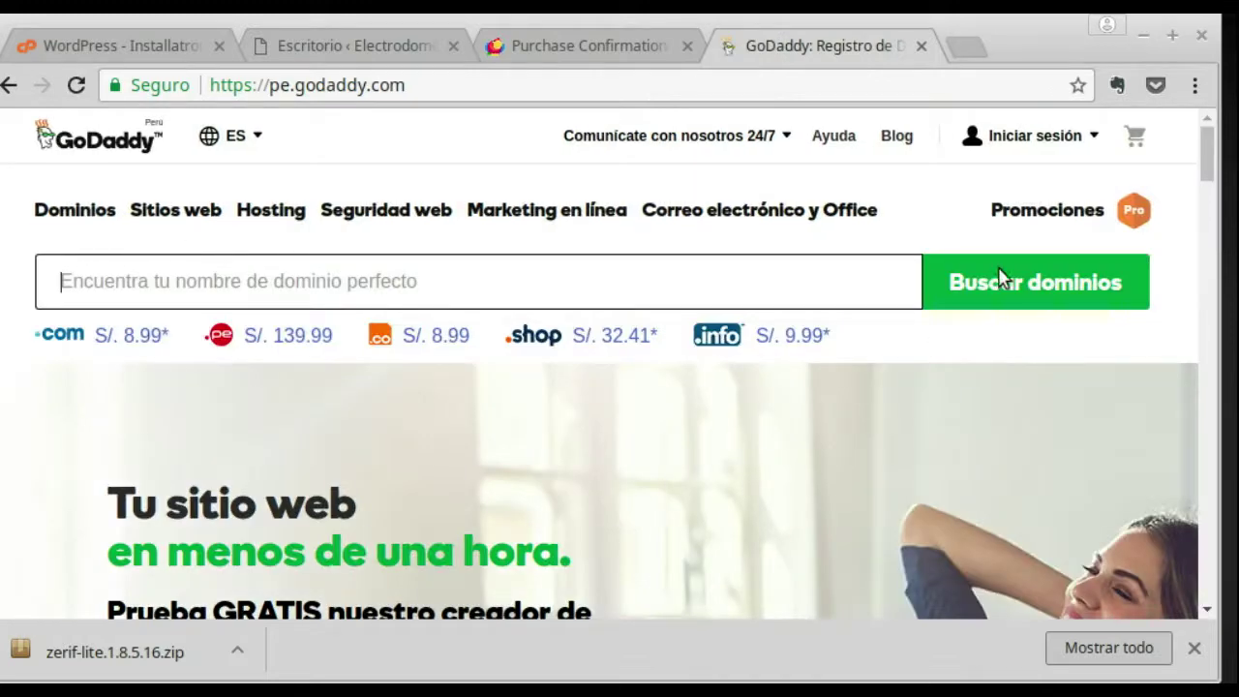
pyautogui.click(1100, 137)
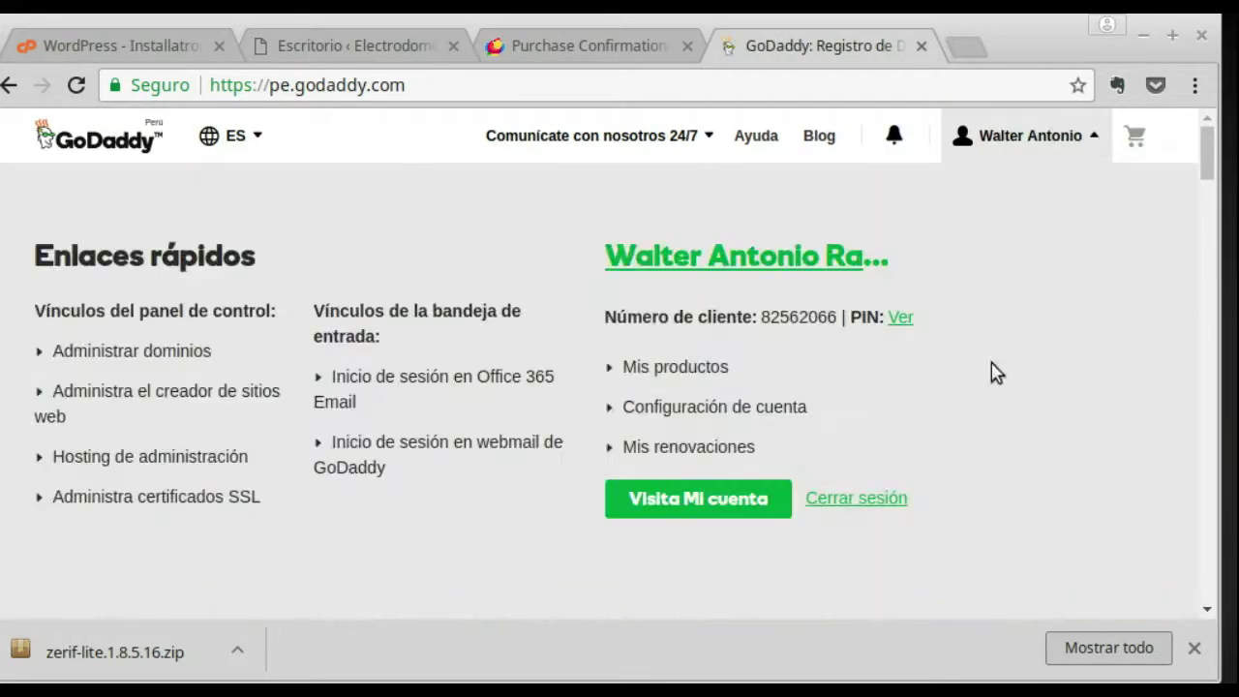
pyautogui.click(684, 500)
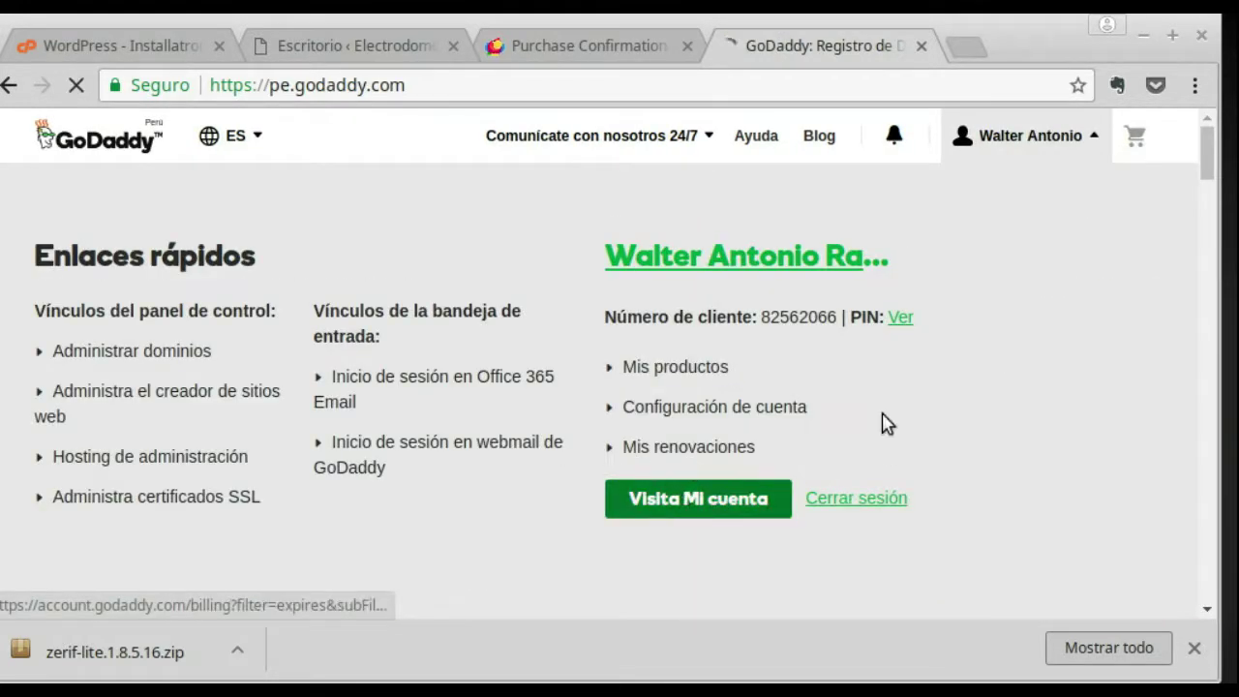
pyautogui.scroll(-4, 705, 368)
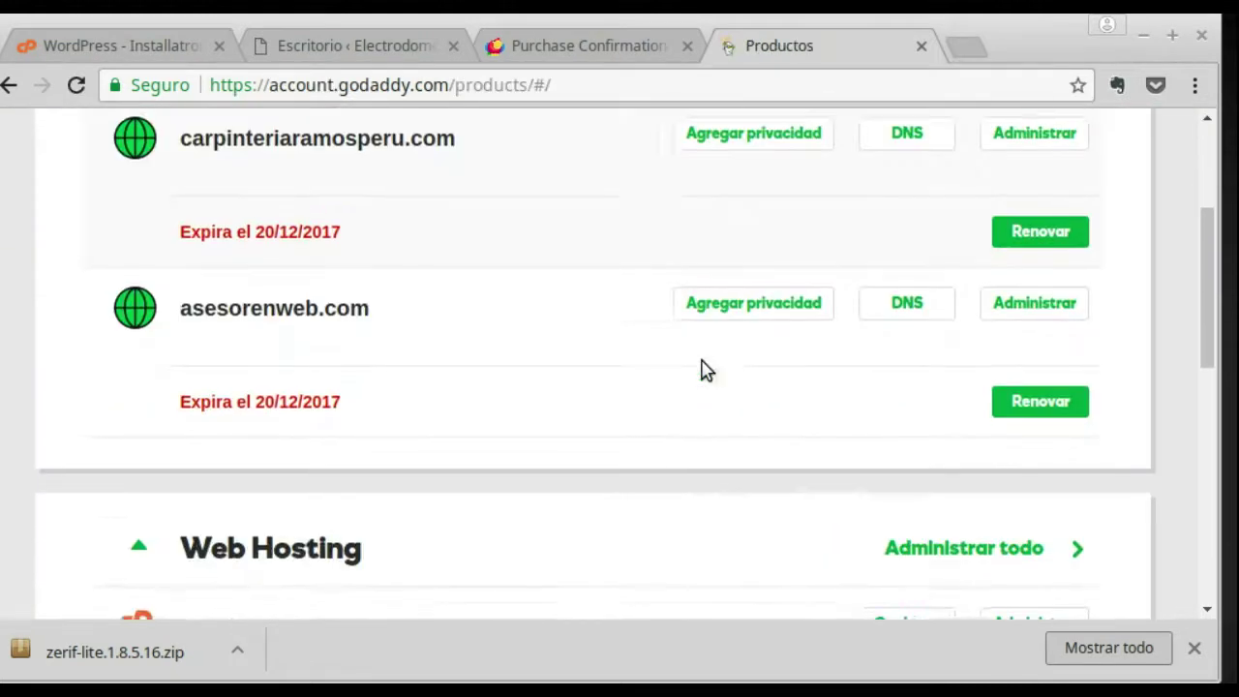
pyautogui.click(1014, 380)
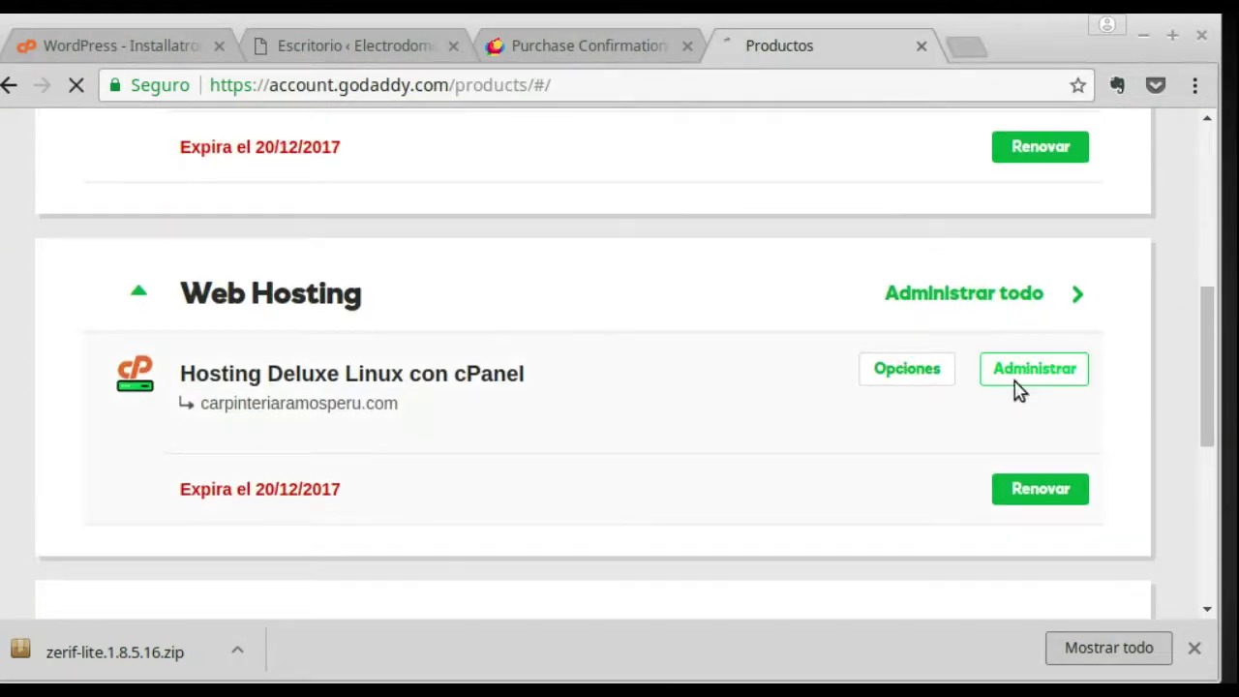
# Step: Open the FTP Accounts page in cPanel
pyautogui.scroll(-1, 871, 372)
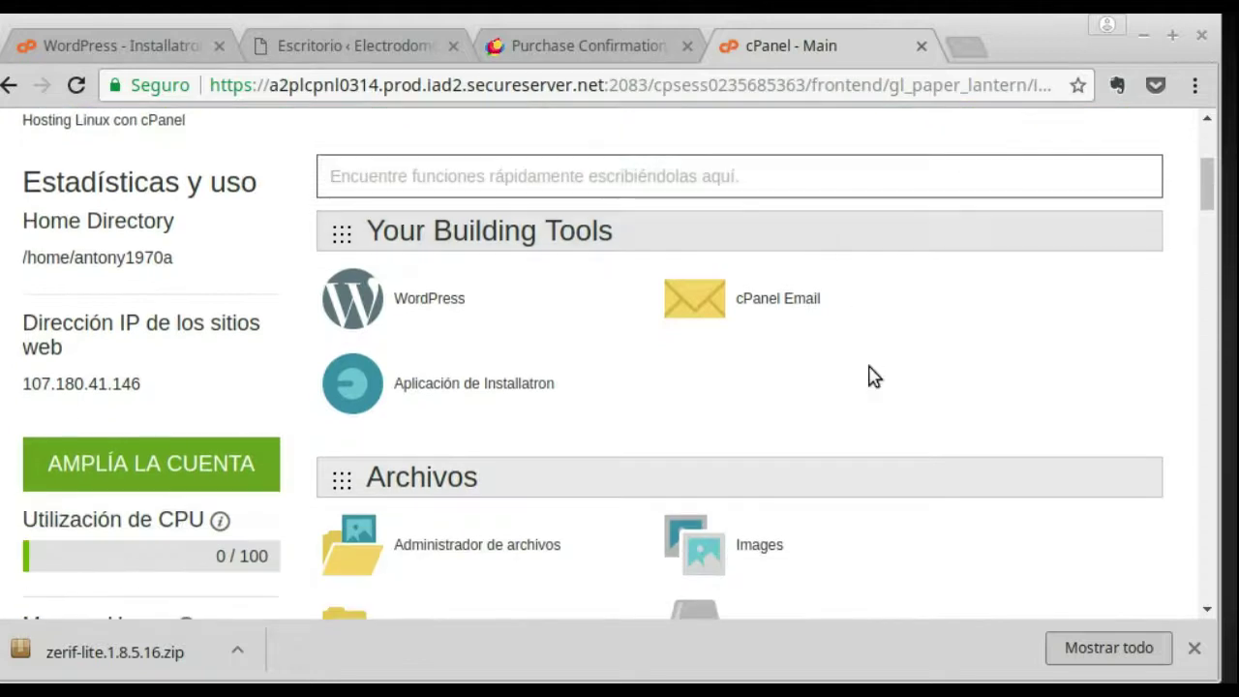
pyautogui.scroll(-1, 871, 377)
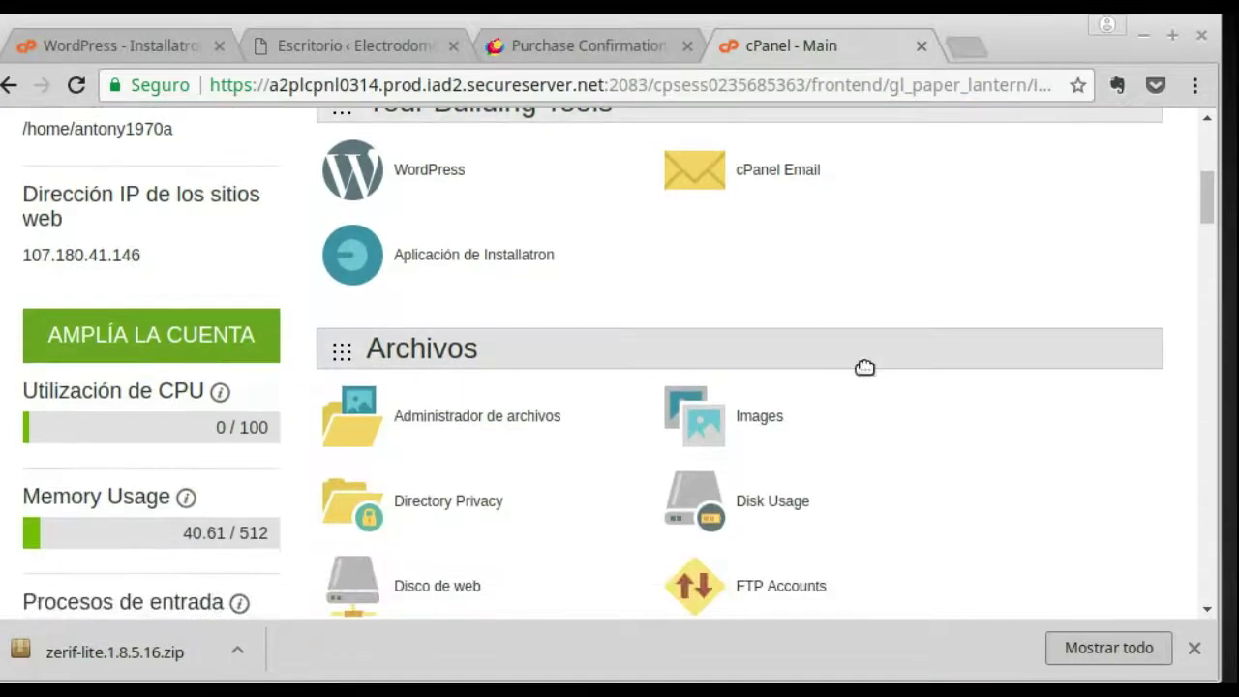
pyautogui.scroll(-2, 864, 367)
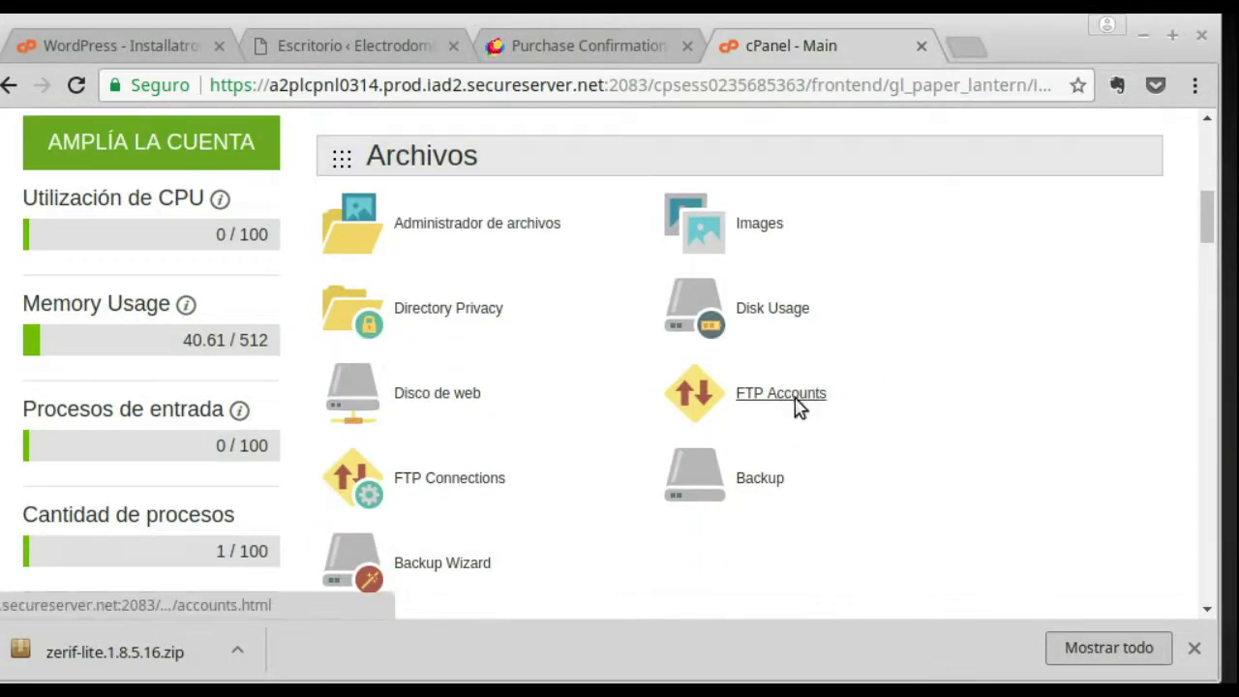
pyautogui.click(795, 399)
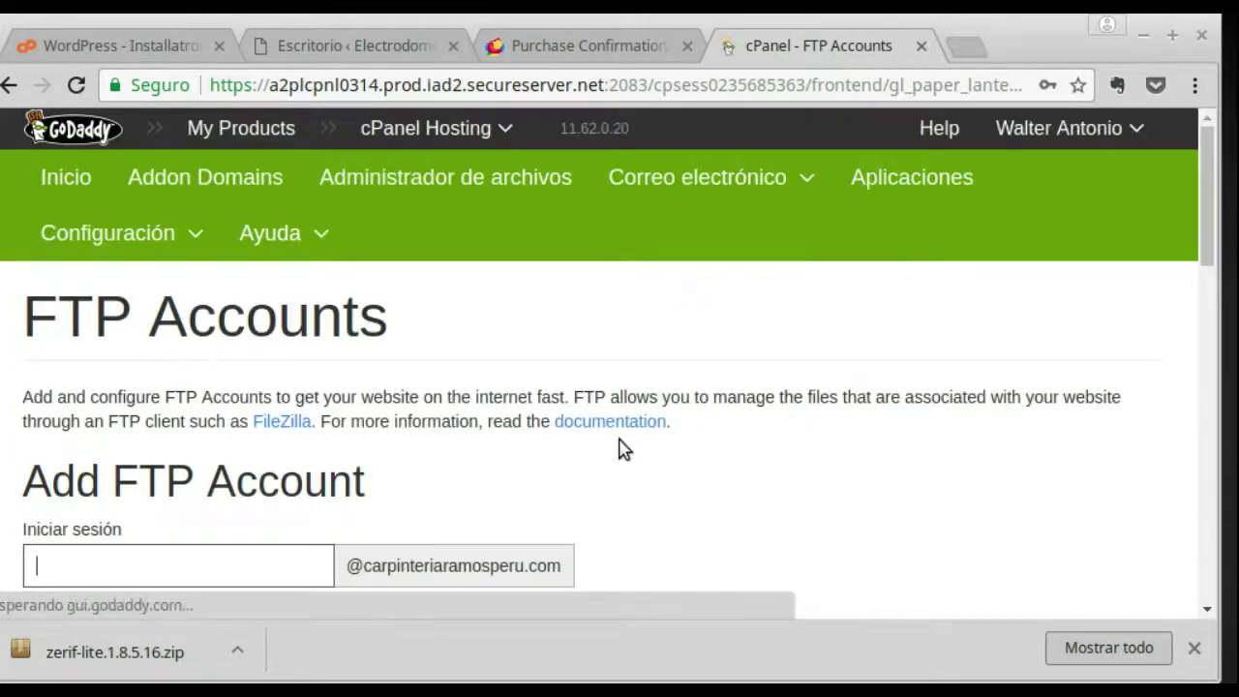
# Step: Show the main account's manual FTP settings under Special FTP Accounts and copy the FTP server address
pyautogui.scroll(-8, 630, 417)
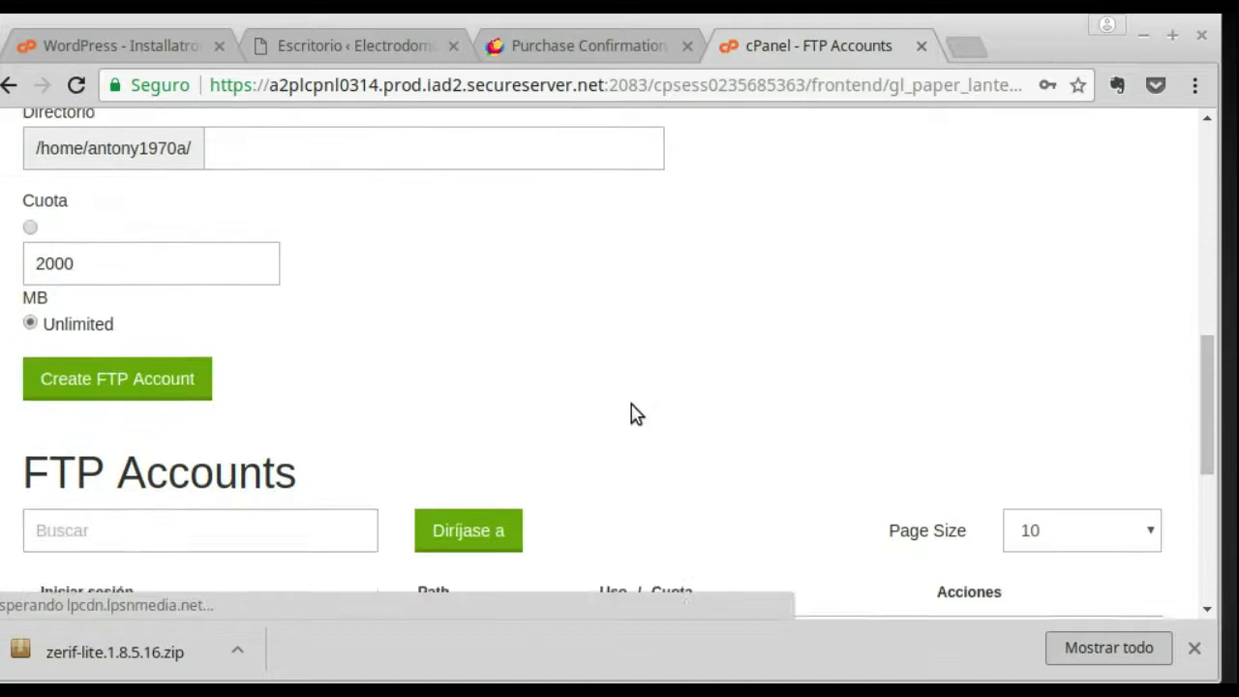
pyautogui.scroll(-5, 630, 414)
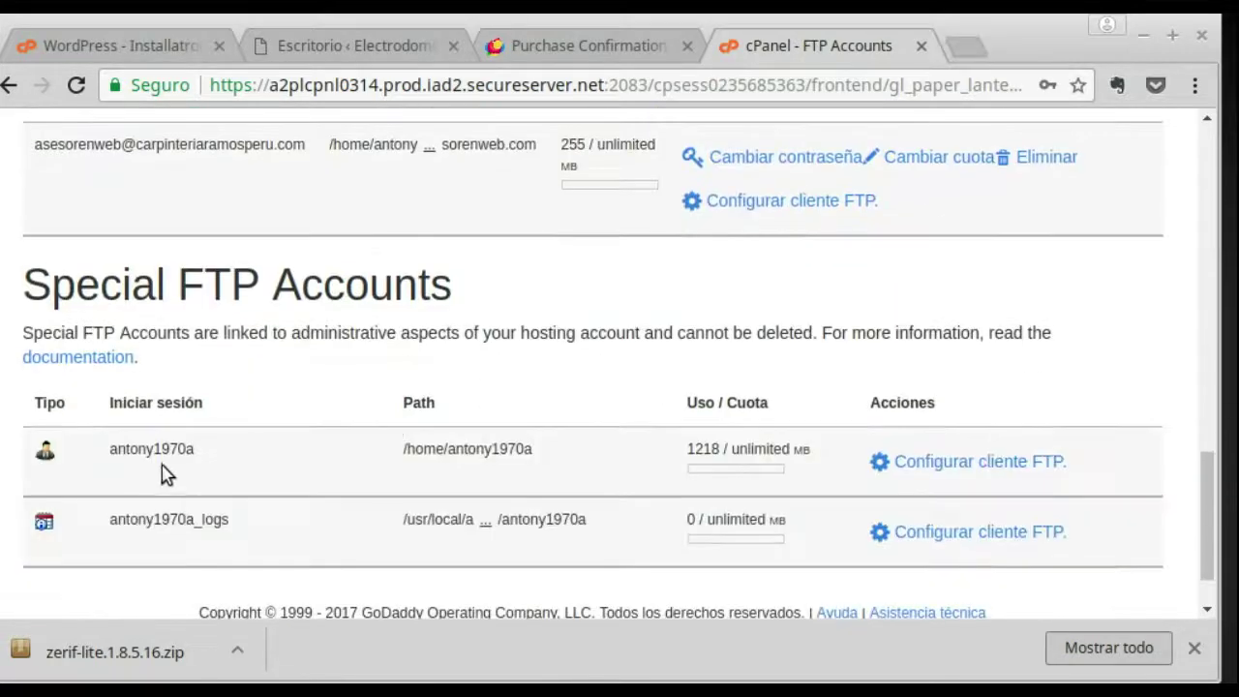
pyautogui.click(1030, 461)
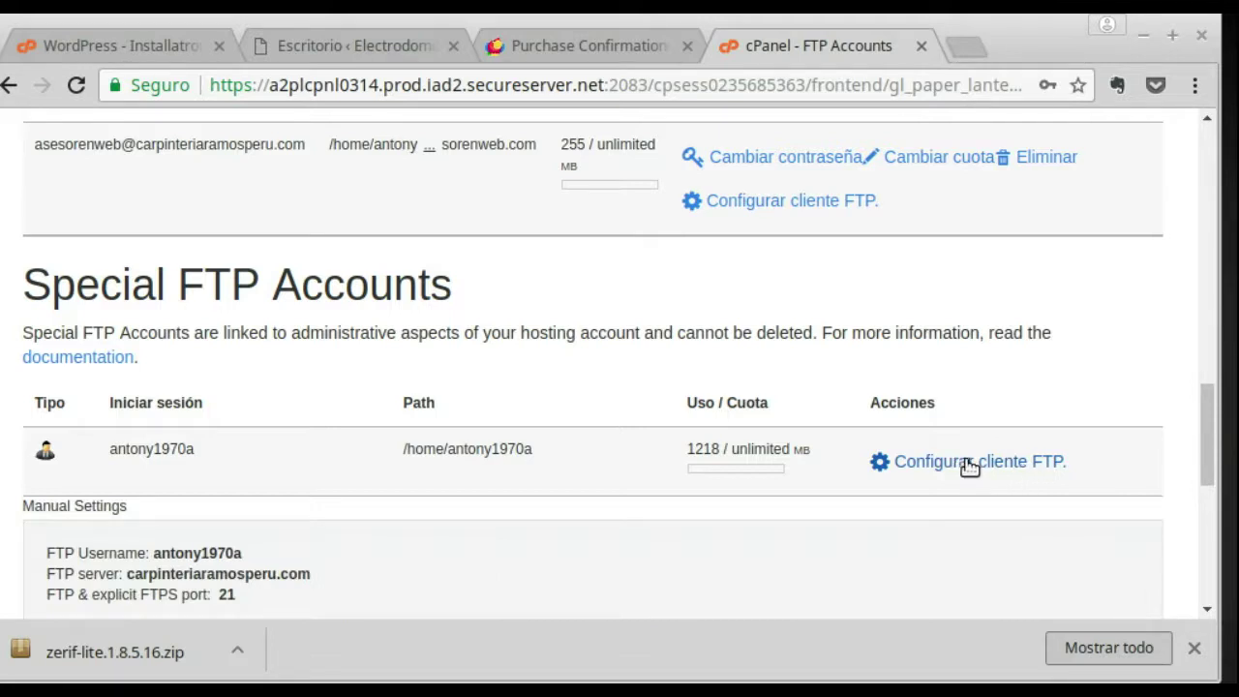
pyautogui.scroll(-2, 969, 465)
pyautogui.moveTo(313, 447); pyautogui.dragTo(132, 451)
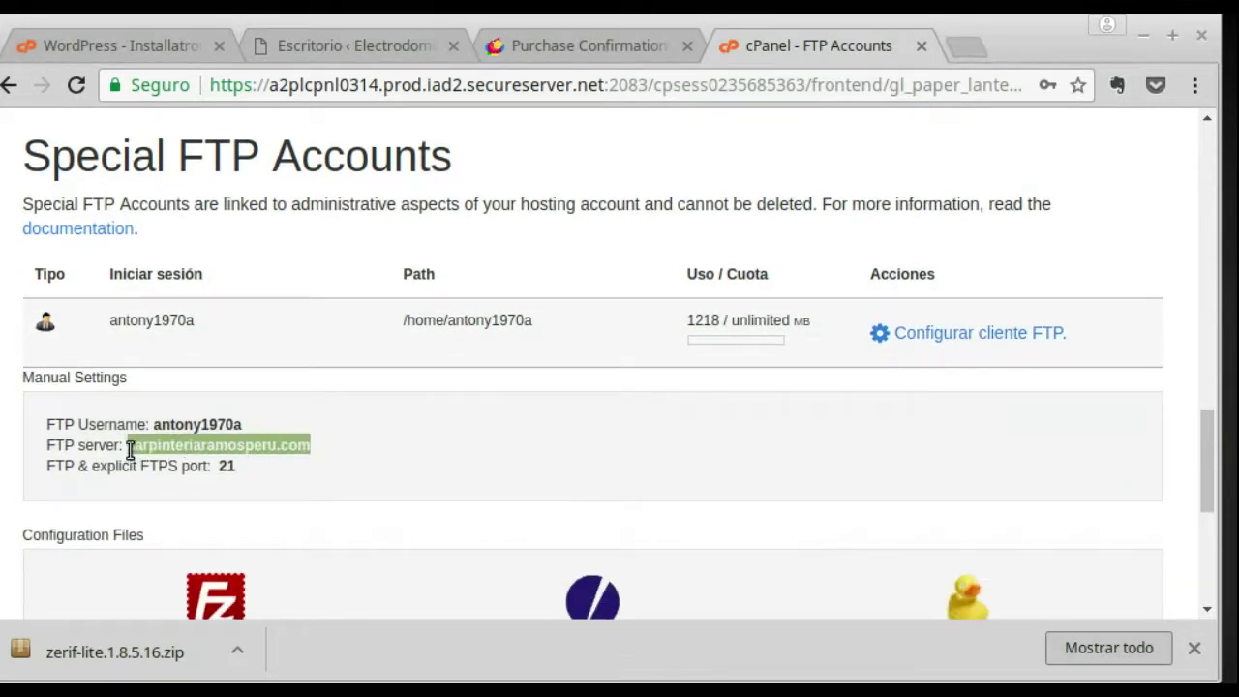
pyautogui.rightClick(270, 443)
pyautogui.click(384, 464)
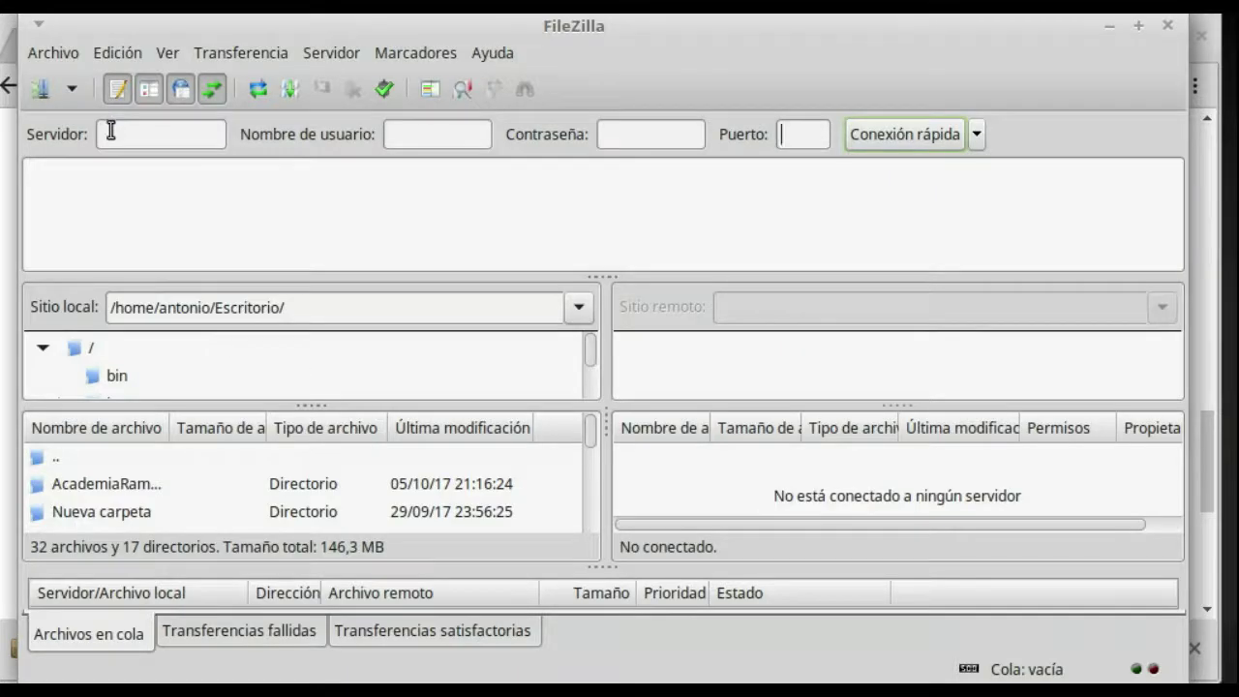
# Step: Paste the FTP server address and the copied cPanel FTP username into FileZilla's quick-connect fields
pyautogui.rightClick(111, 131)
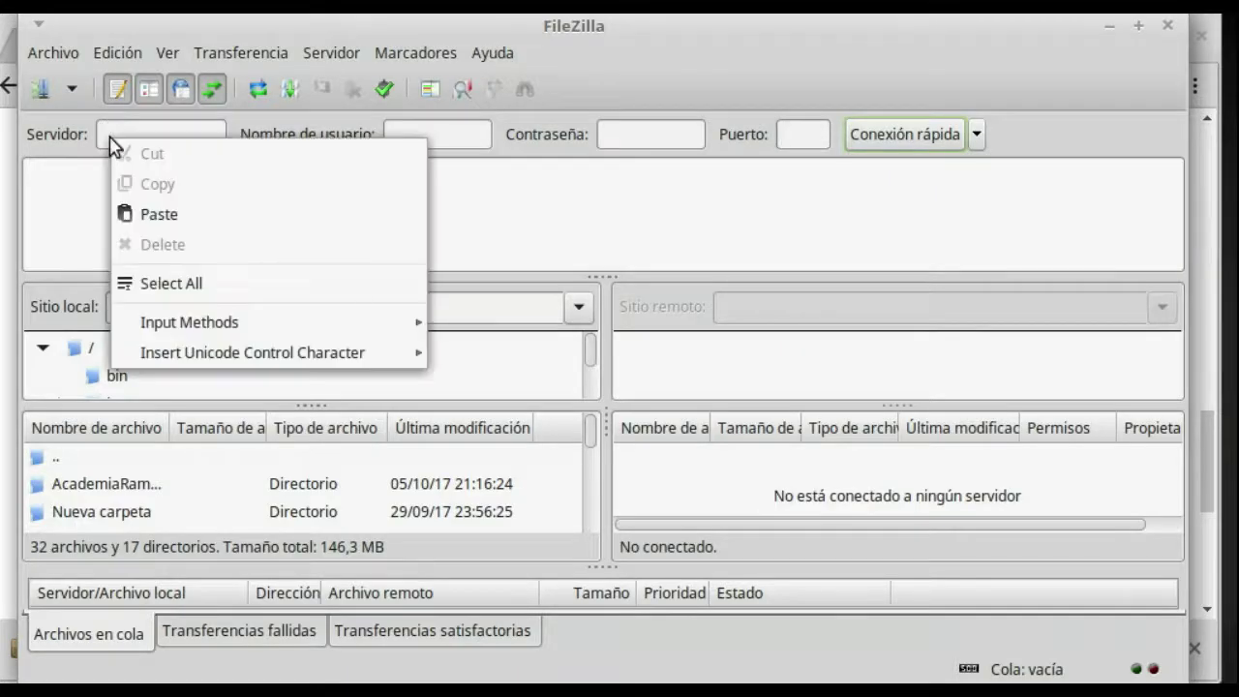
pyautogui.click(180, 211)
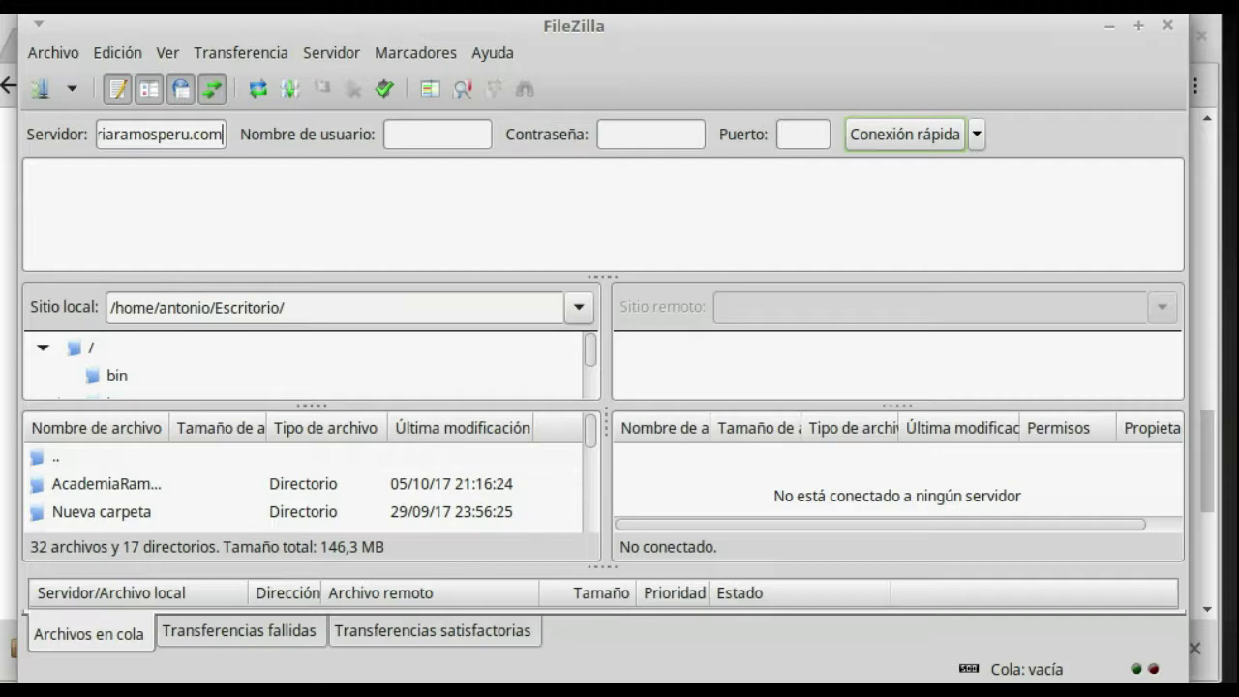
pyautogui.hotkey('alt', 'Tab')
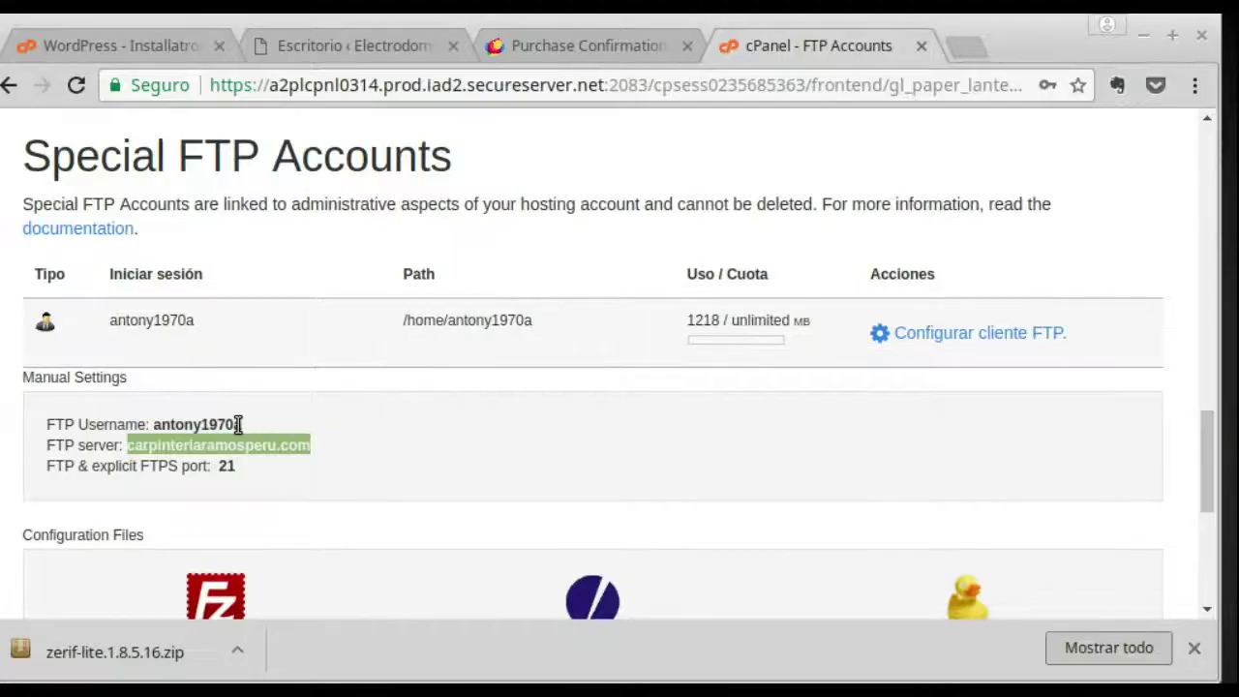
pyautogui.moveTo(242, 424); pyautogui.dragTo(170, 425)
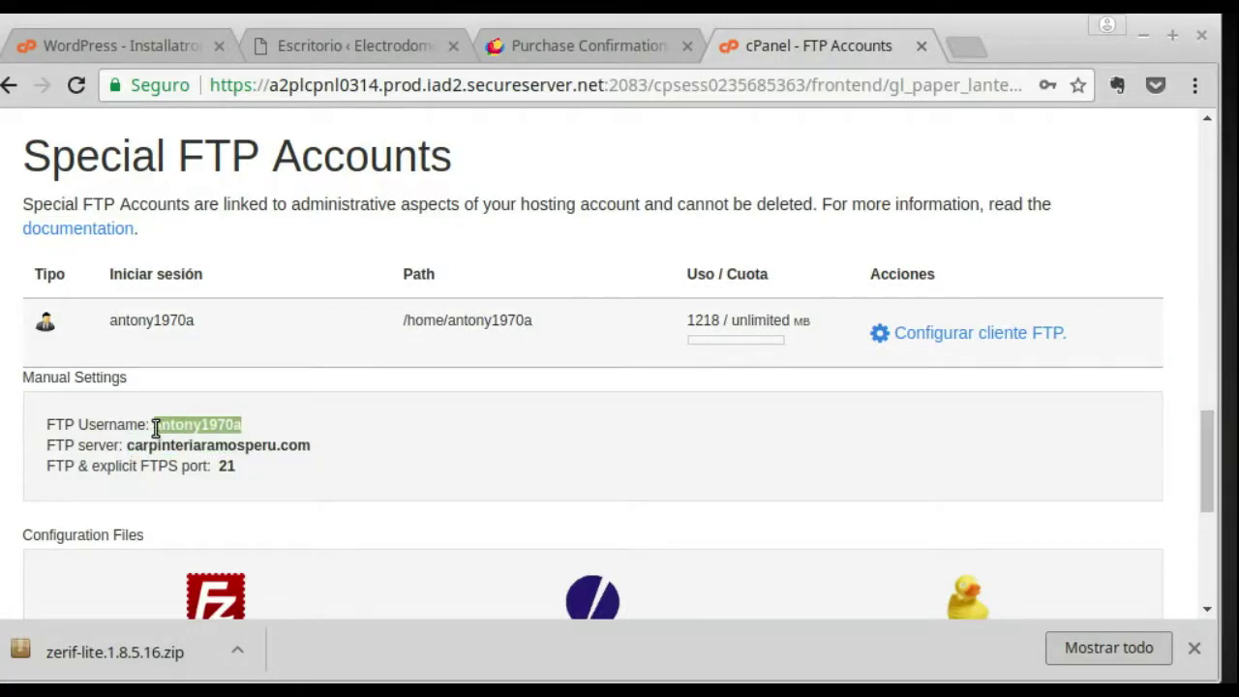
pyautogui.rightClick(160, 435)
pyautogui.click(247, 445)
pyautogui.hotkey('alt', 'Tab')
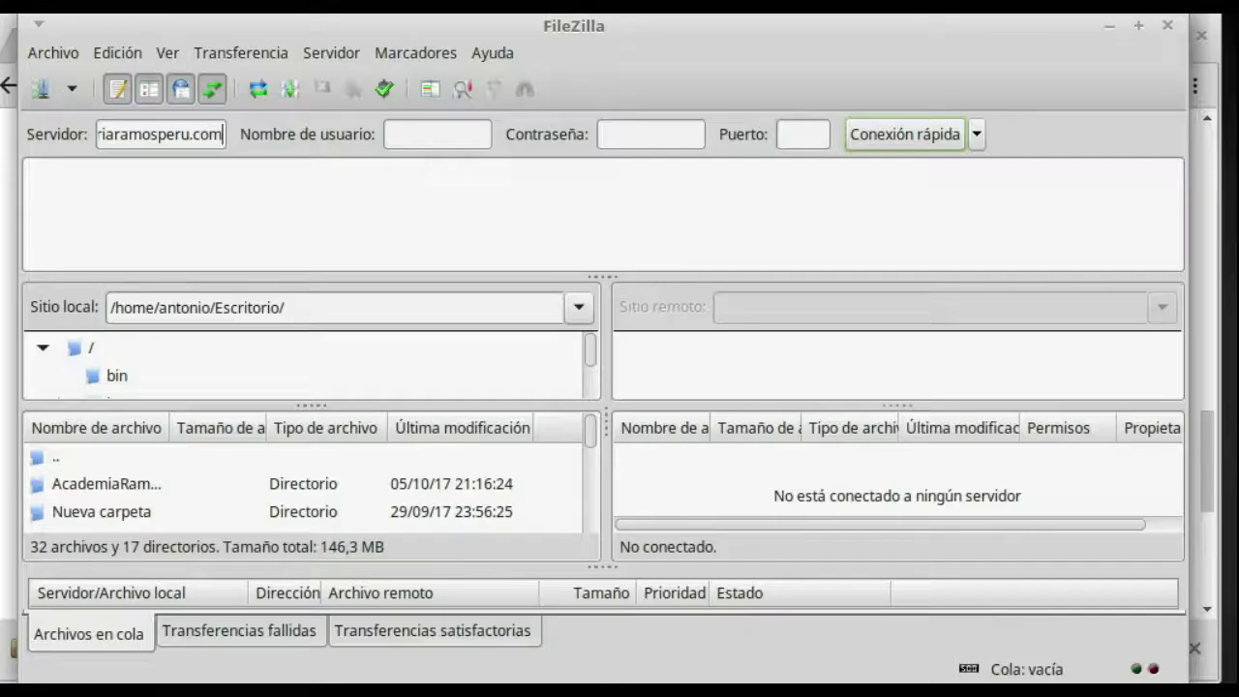
pyautogui.rightClick(398, 139)
pyautogui.click(461, 209)
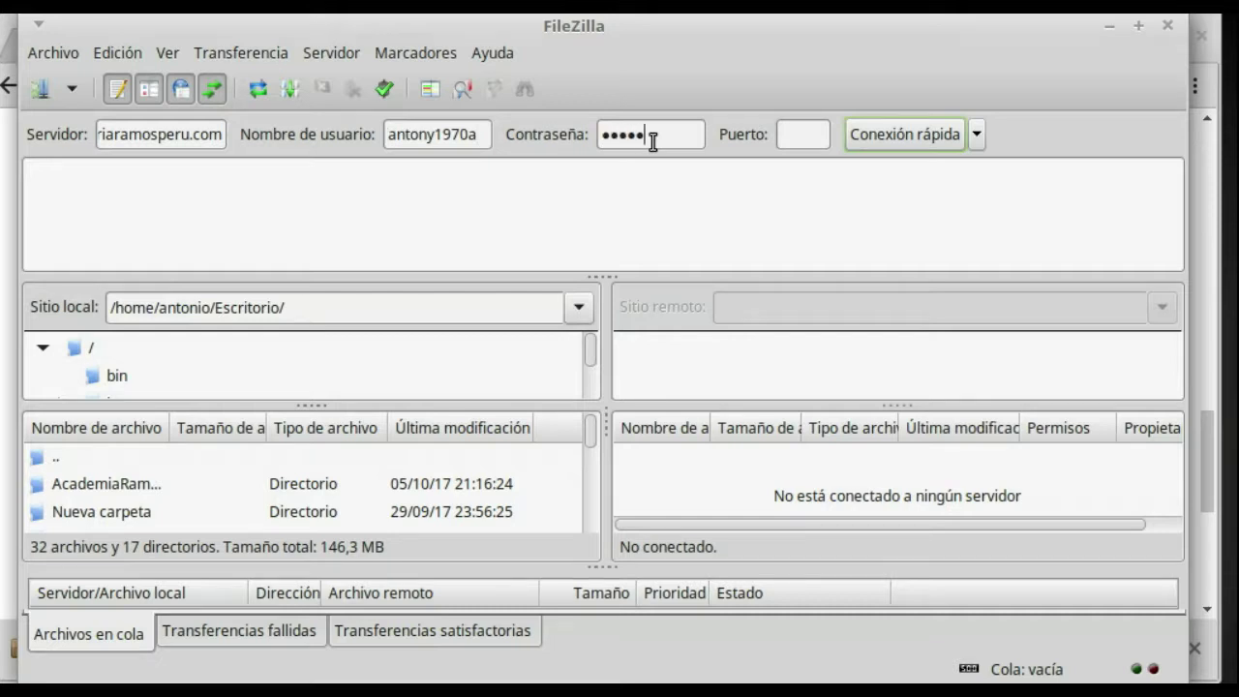
# Step: Set the port to 21 and run Conexión rápida to log in
pyautogui.click(803, 128)
pyautogui.write('21')
pyautogui.click(915, 136)
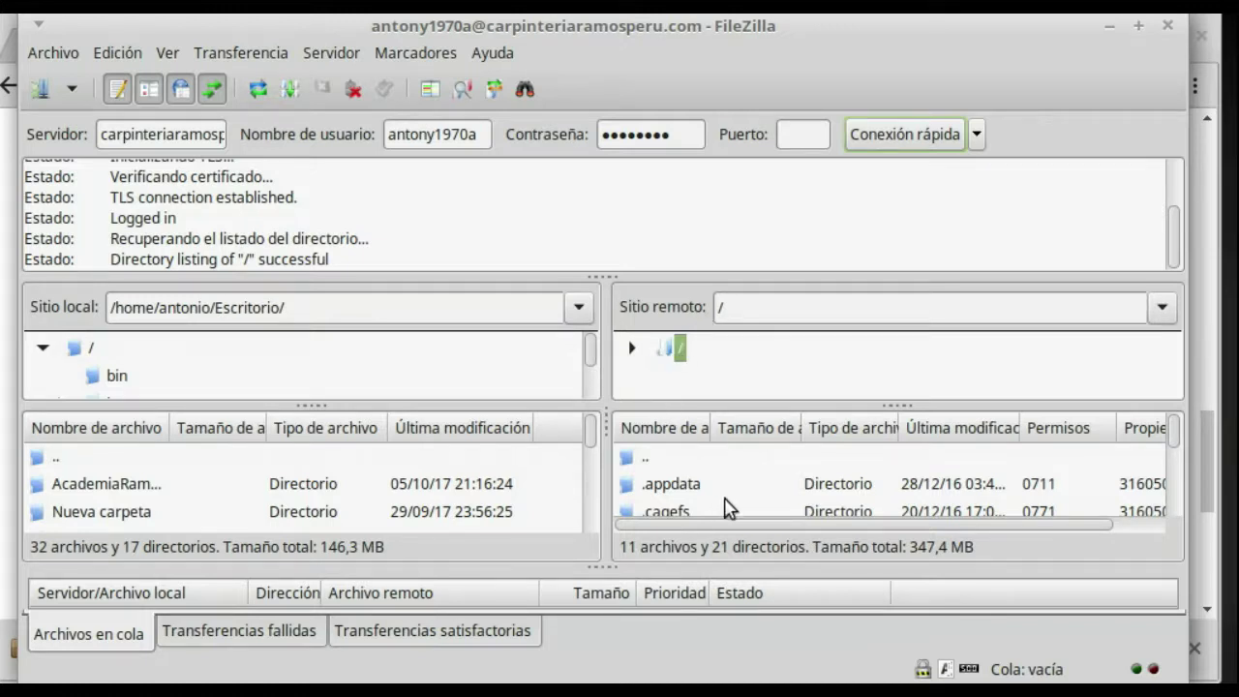
# Step: Browse the remote tree past public_ftp into public_html and open the electroramos site folder
pyautogui.scroll(-3, 731, 484)
pyautogui.scroll(-3, 701, 494)
pyautogui.scroll(-2, 700, 493)
pyautogui.scroll(-2, 698, 492)
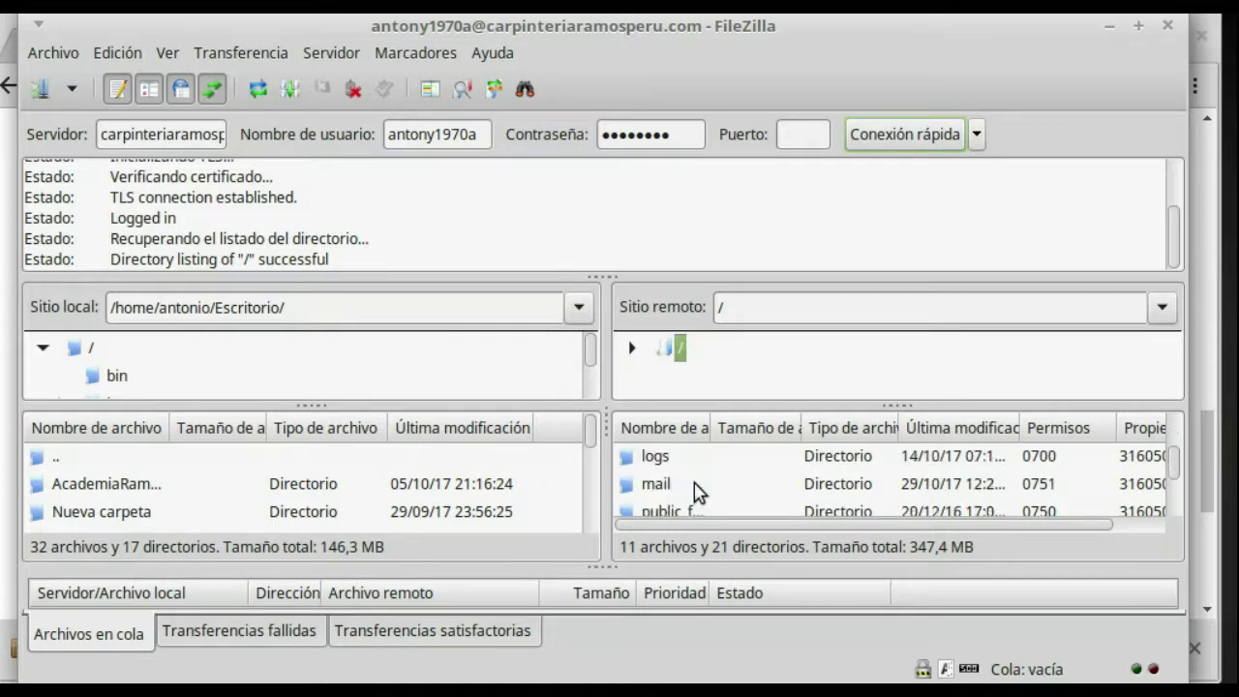
pyautogui.doubleClick(685, 512)
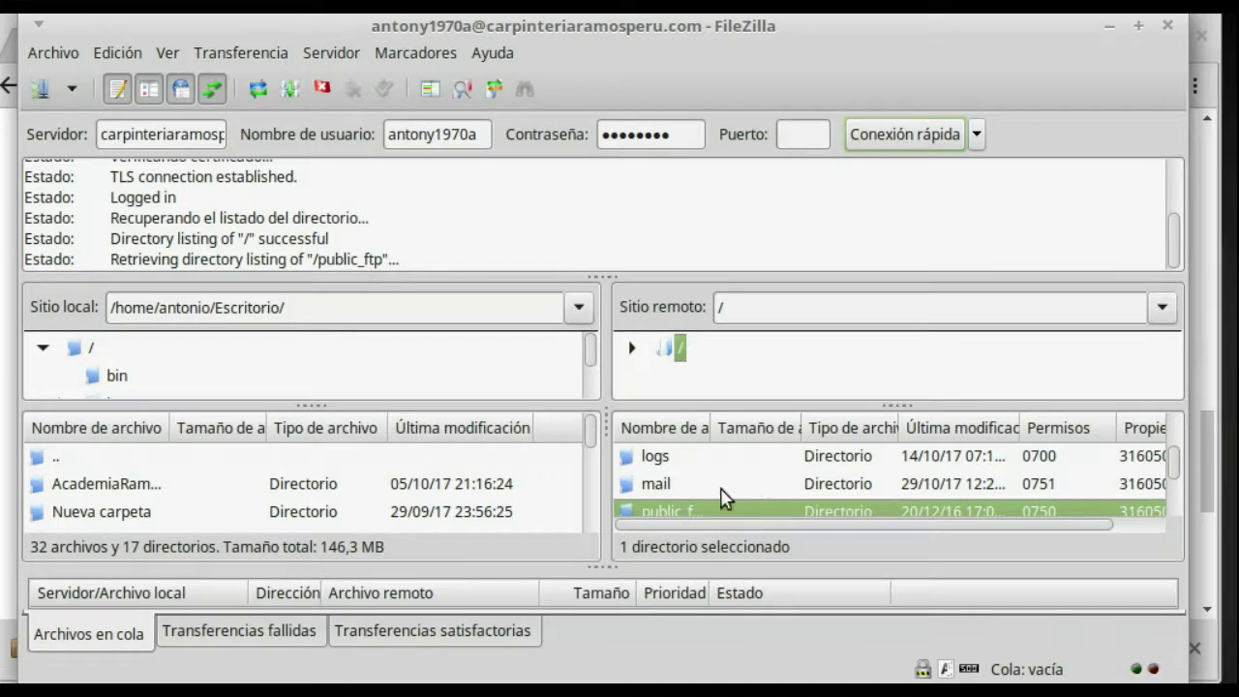
pyautogui.scroll(-3, 722, 495)
pyautogui.click(683, 463)
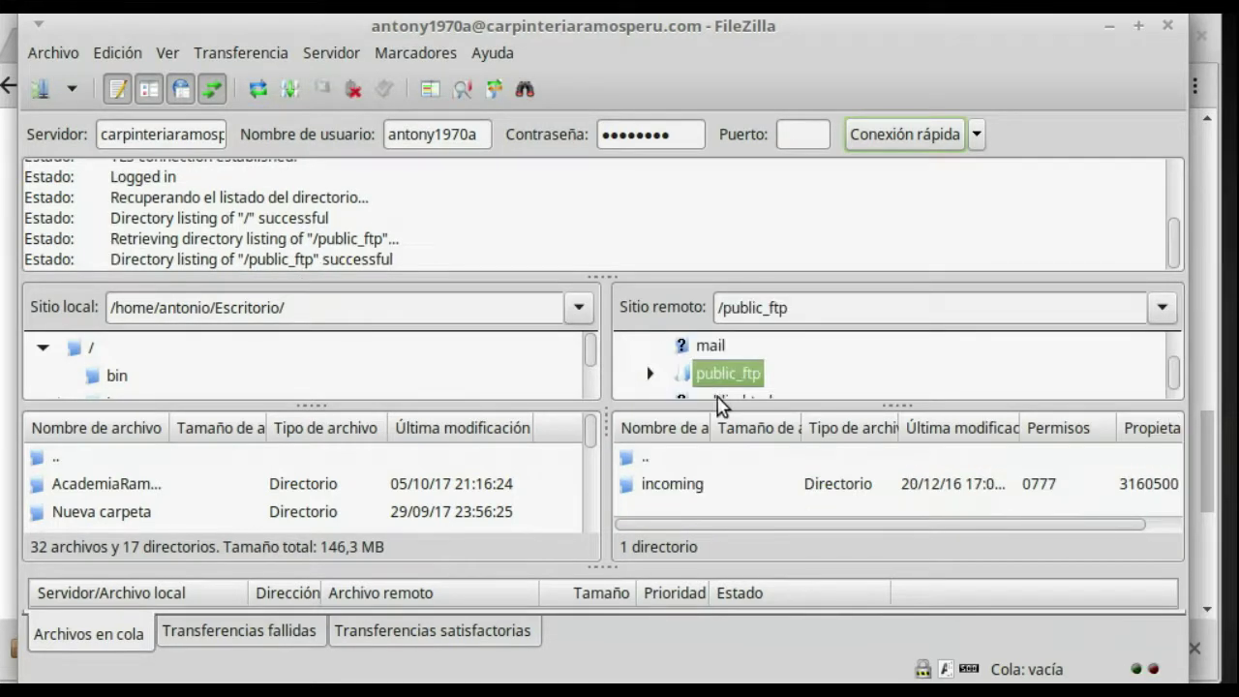
pyautogui.scroll(-1, 753, 378)
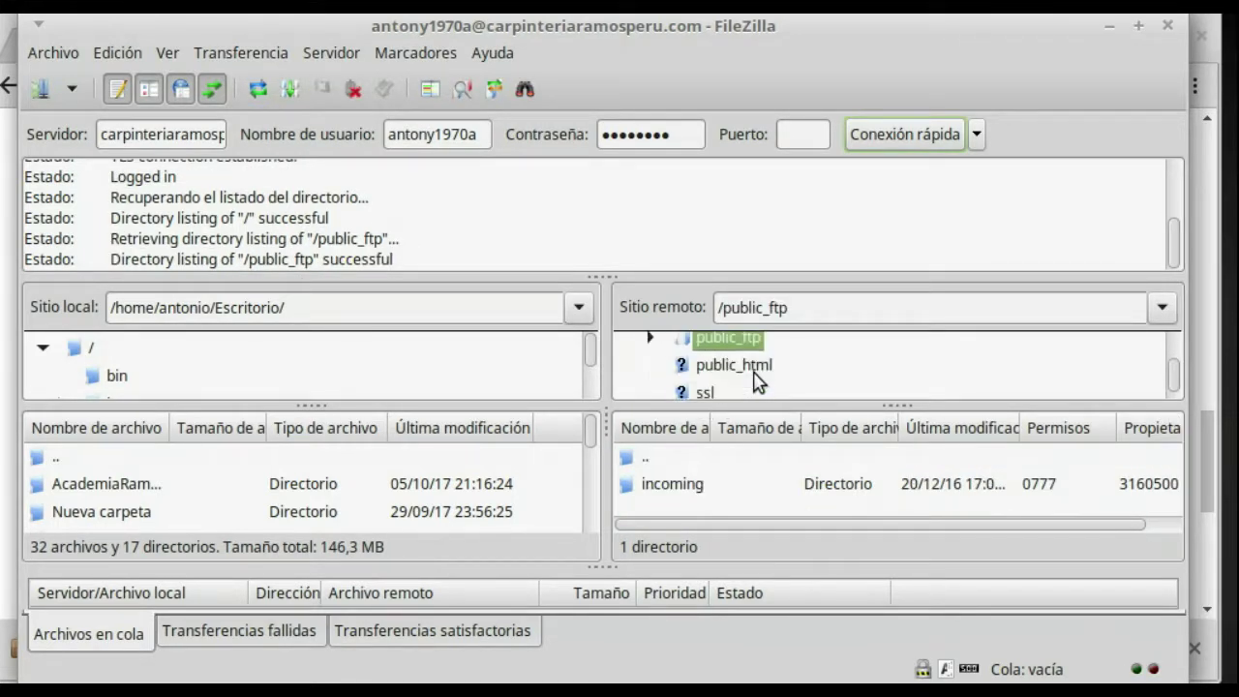
pyautogui.click(752, 366)
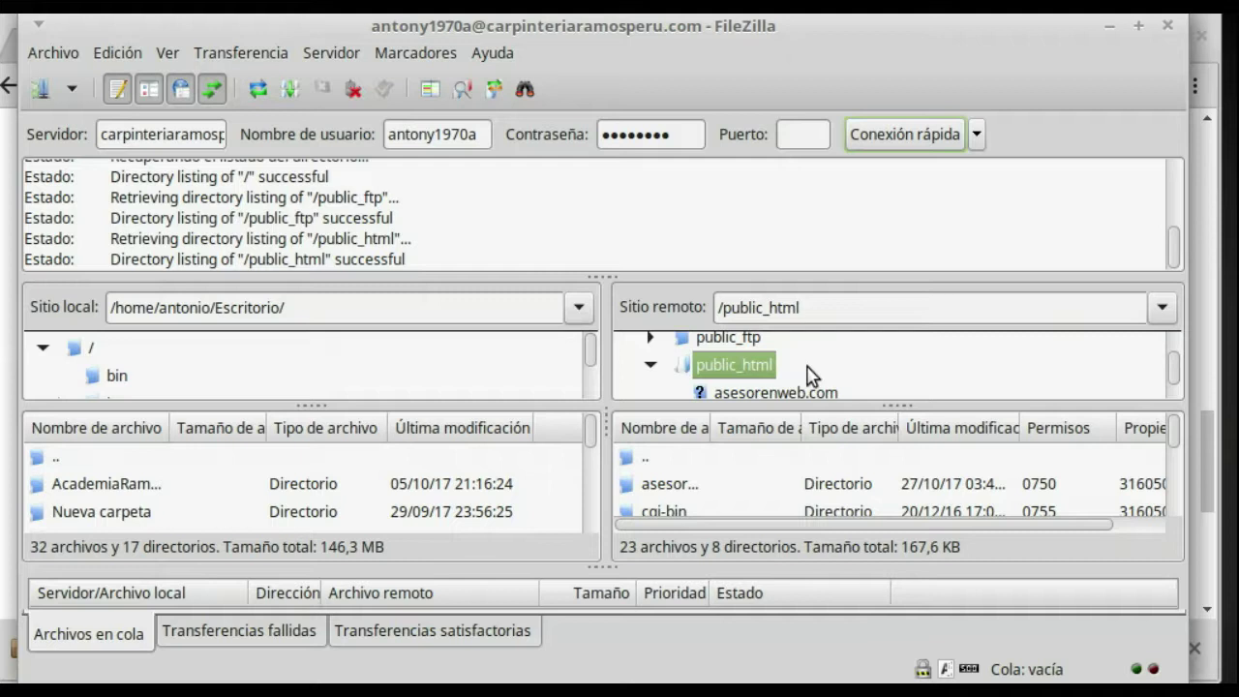
pyautogui.scroll(-1, 809, 377)
pyautogui.scroll(-4, 777, 382)
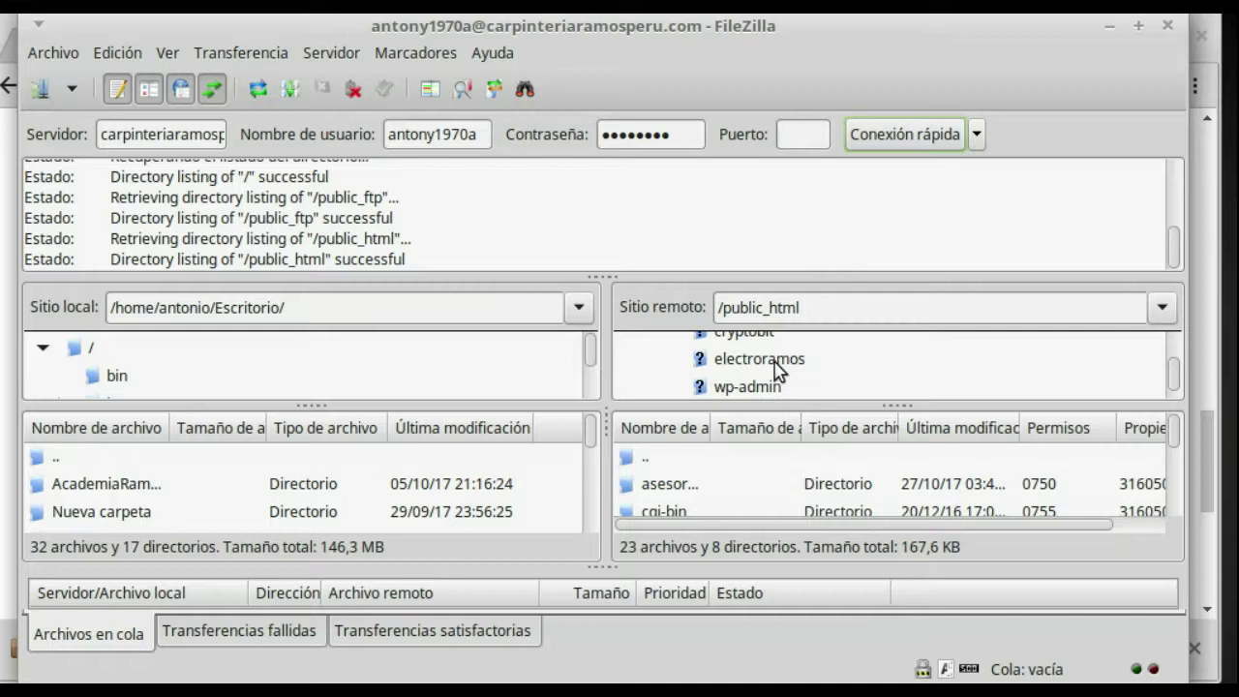
pyautogui.click(774, 363)
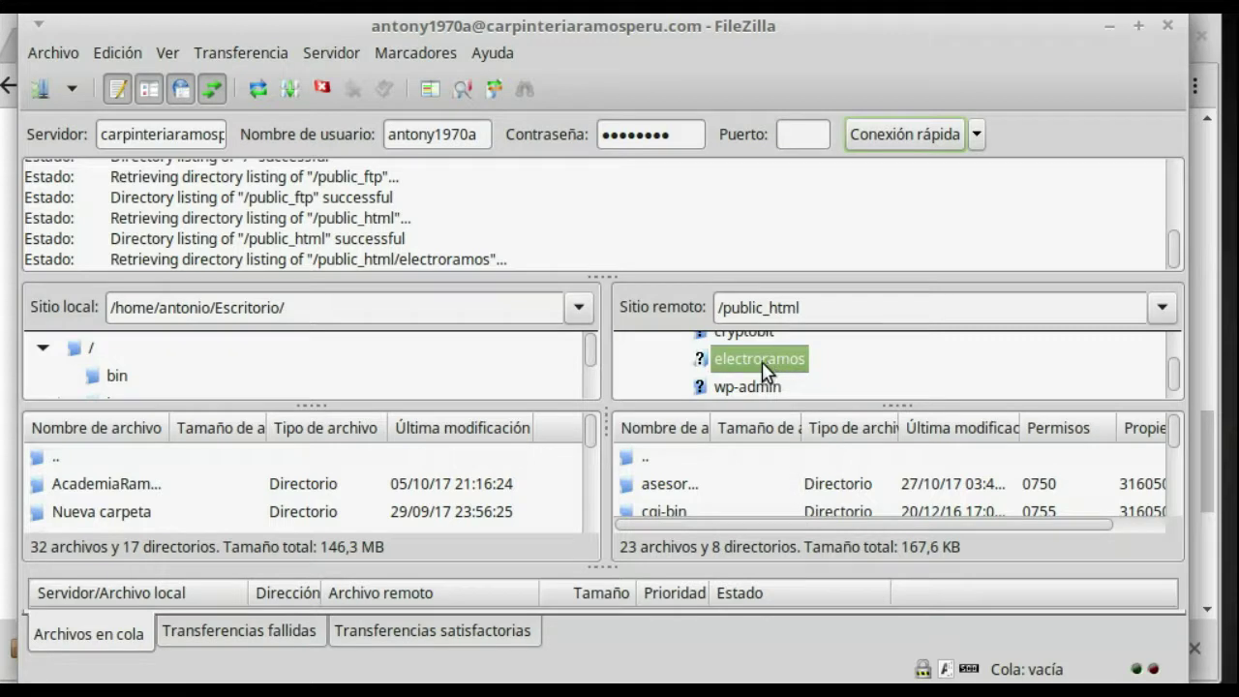
# Step: Go into blog > wp-content on the server and open the themes folder
pyautogui.scroll(-1, 774, 375)
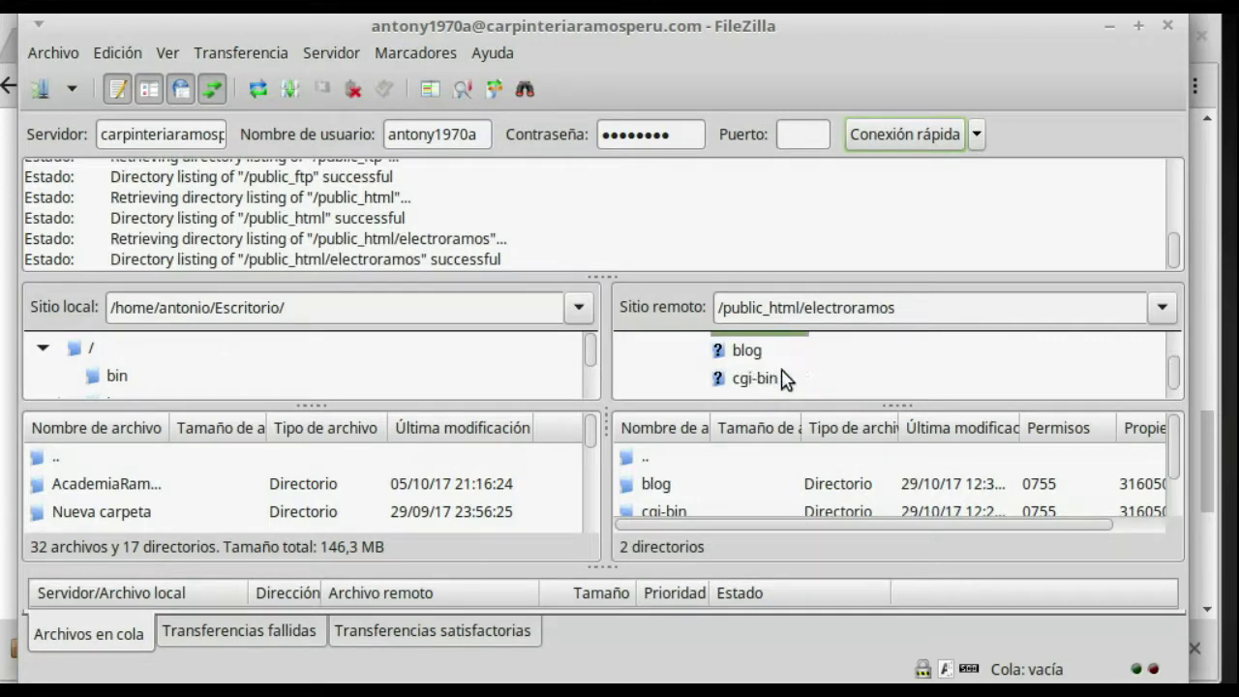
pyautogui.click(745, 351)
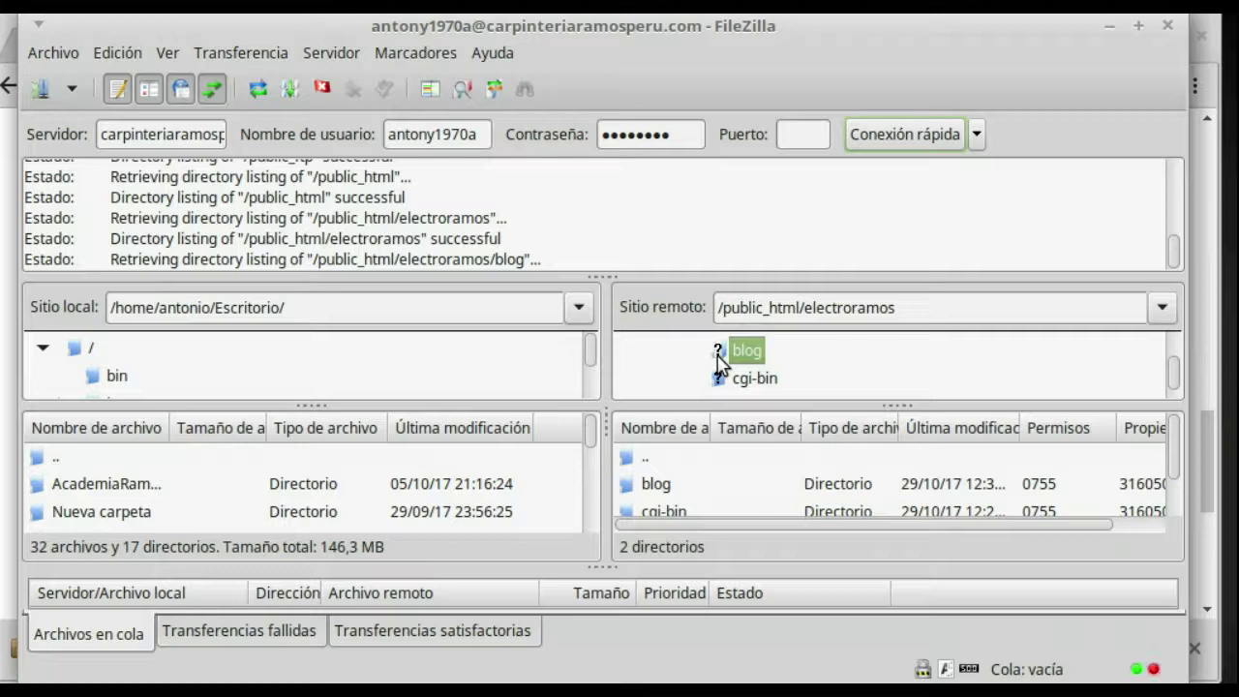
pyautogui.click(804, 369)
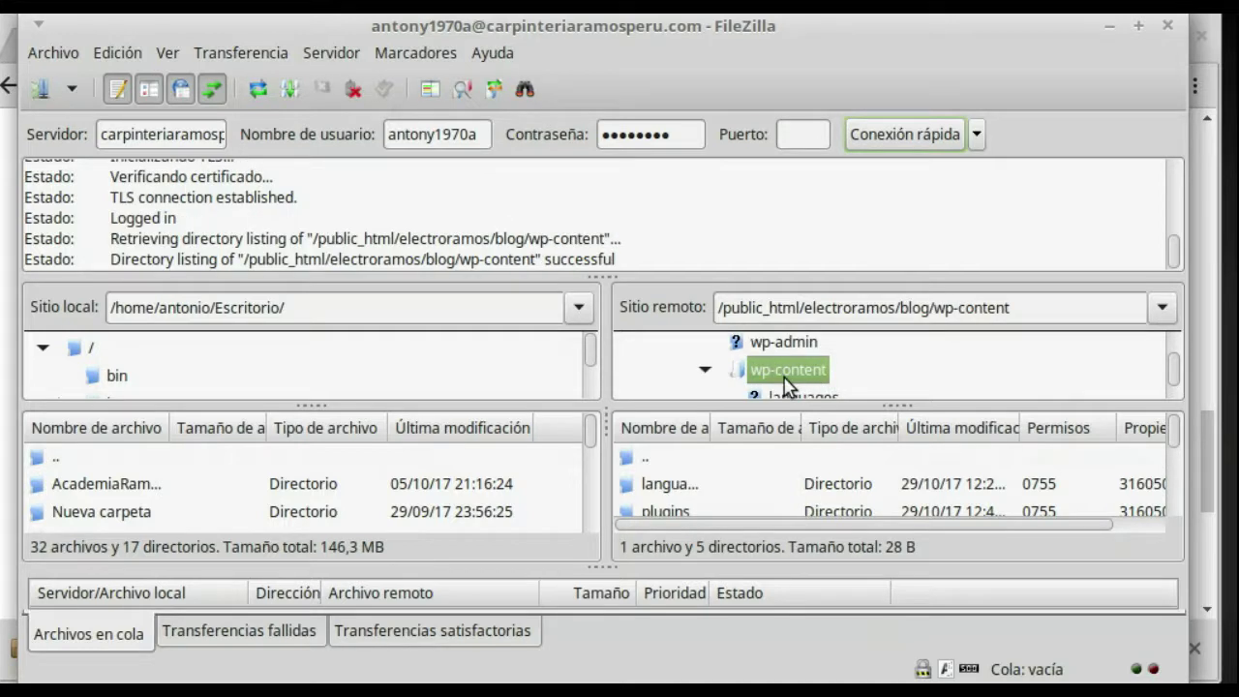
pyautogui.scroll(1, 782, 382)
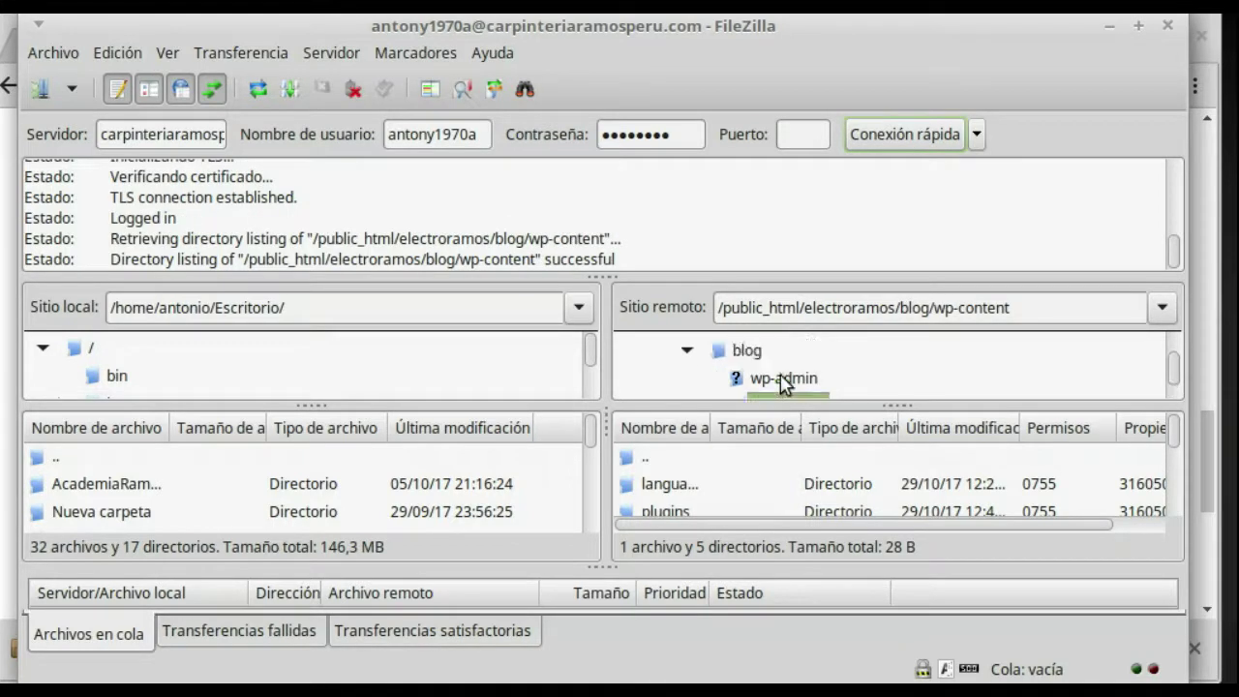
pyautogui.scroll(-1, 782, 382)
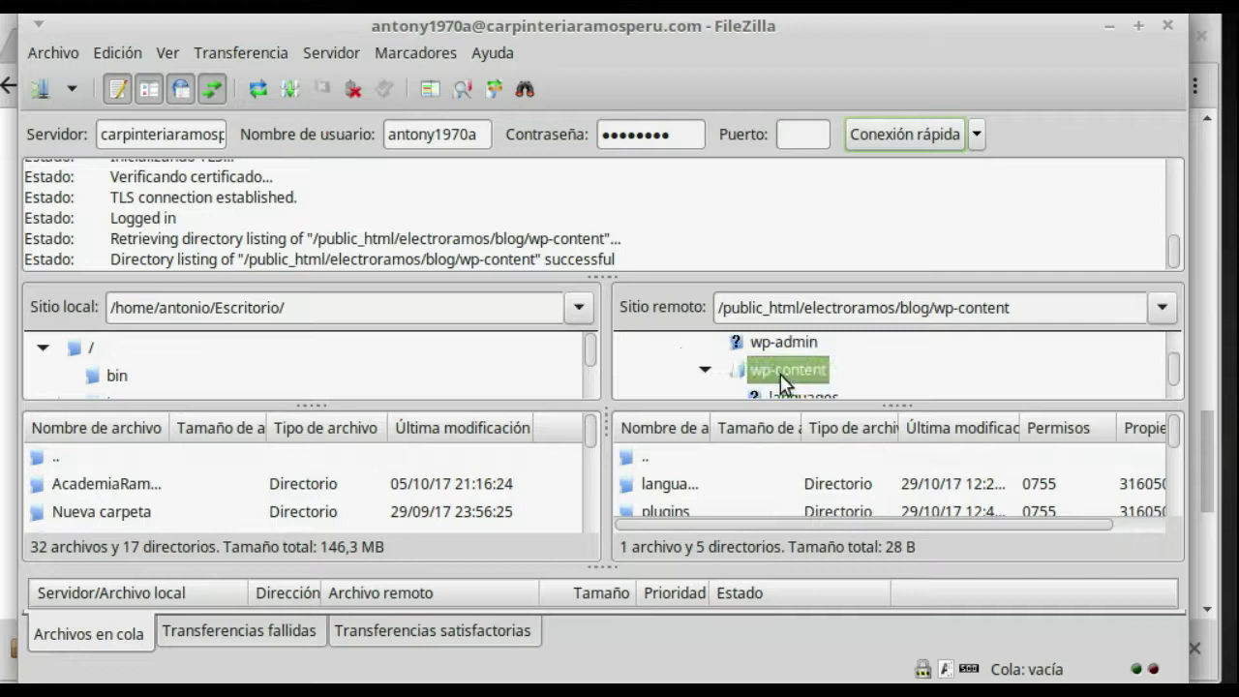
pyautogui.scroll(1, 782, 382)
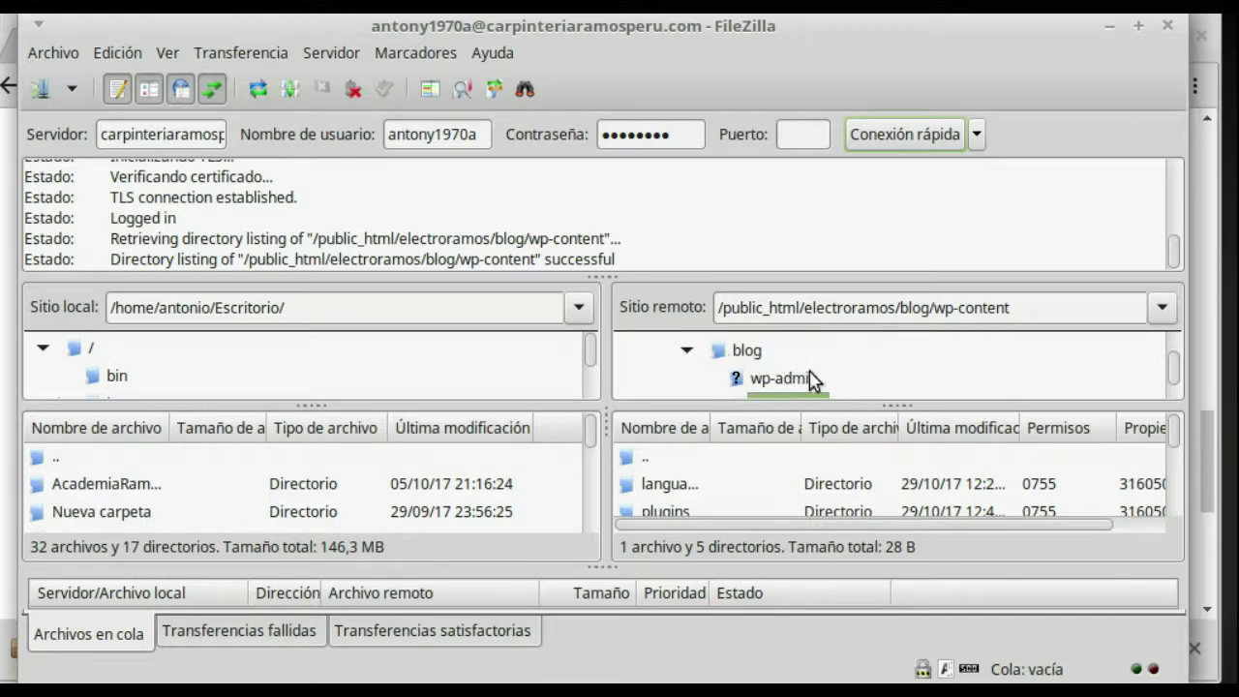
pyautogui.scroll(-1, 786, 378)
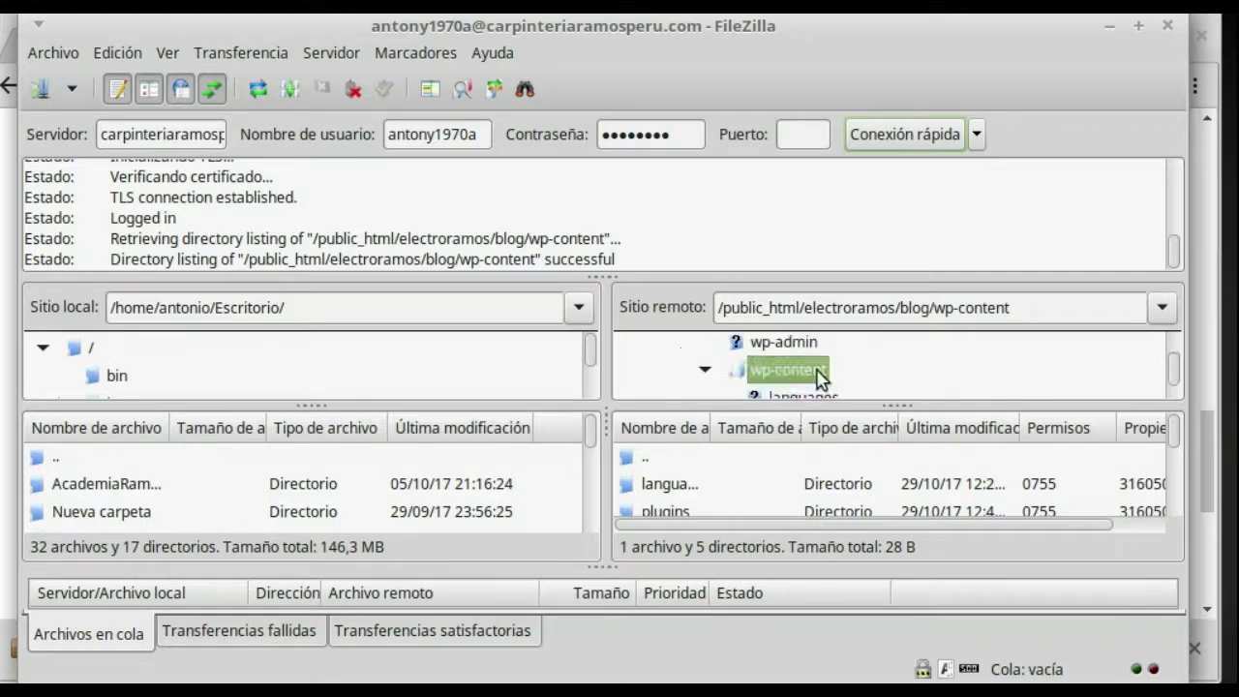
pyautogui.scroll(-1, 675, 513)
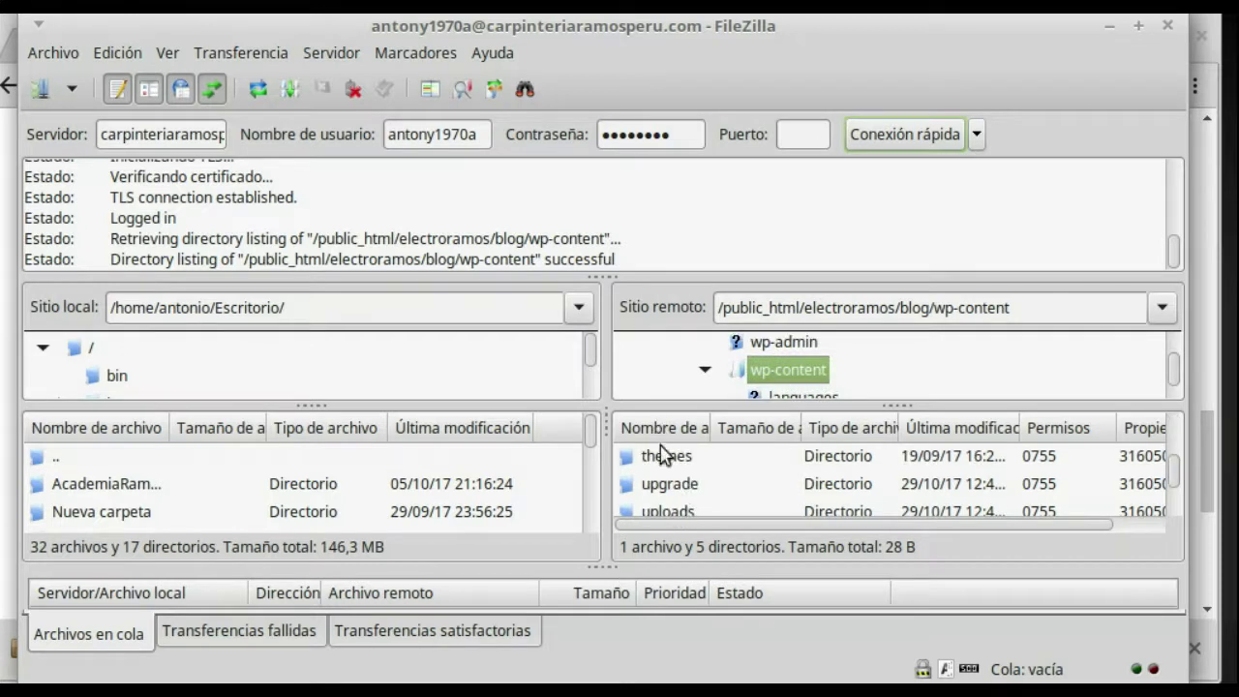
pyautogui.doubleClick(667, 463)
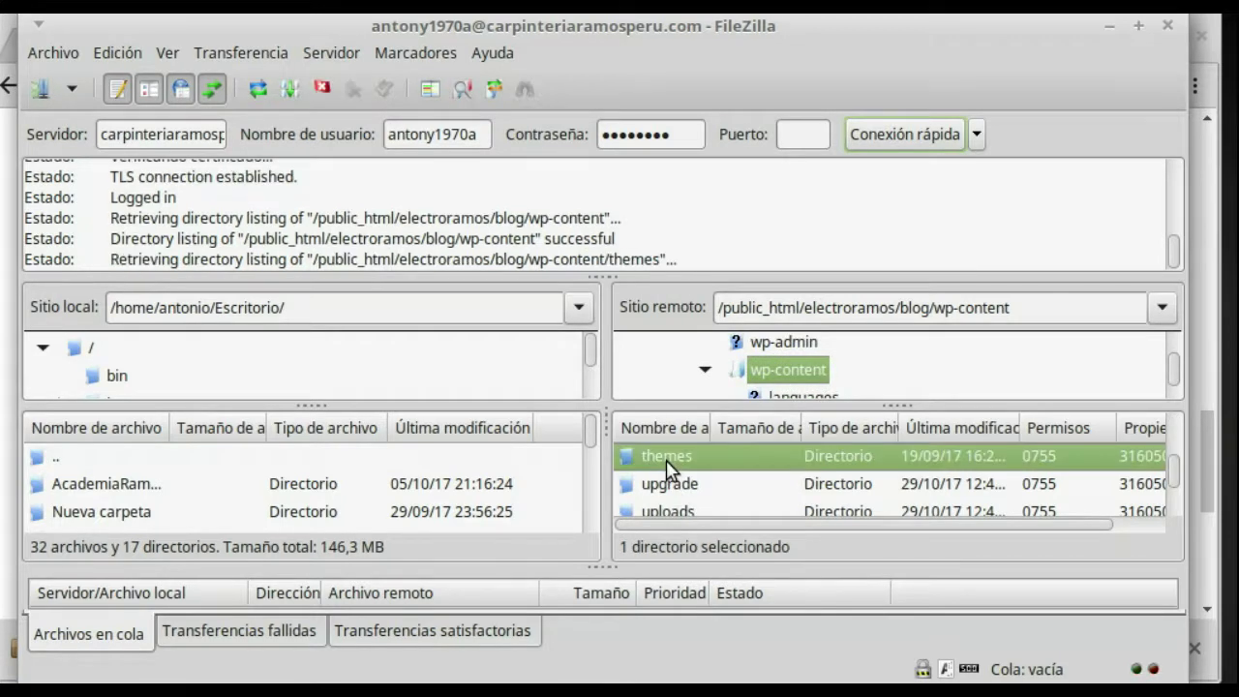
pyautogui.scroll(-1, 772, 479)
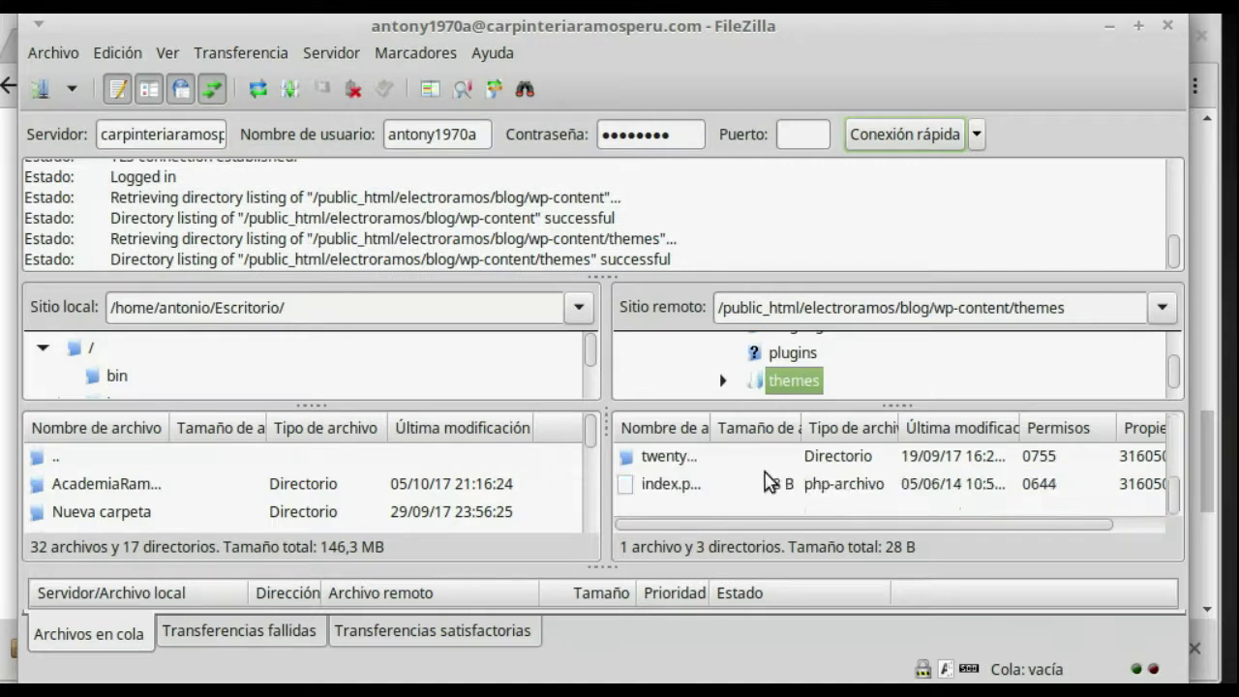
pyautogui.scroll(1, 699, 503)
pyautogui.scroll(-1, 701, 492)
# Step: Expand the local /home folder and open the antonio user folder
pyautogui.scroll(-1, 157, 497)
pyautogui.scroll(1, 156, 498)
pyautogui.scroll(-2, 193, 378)
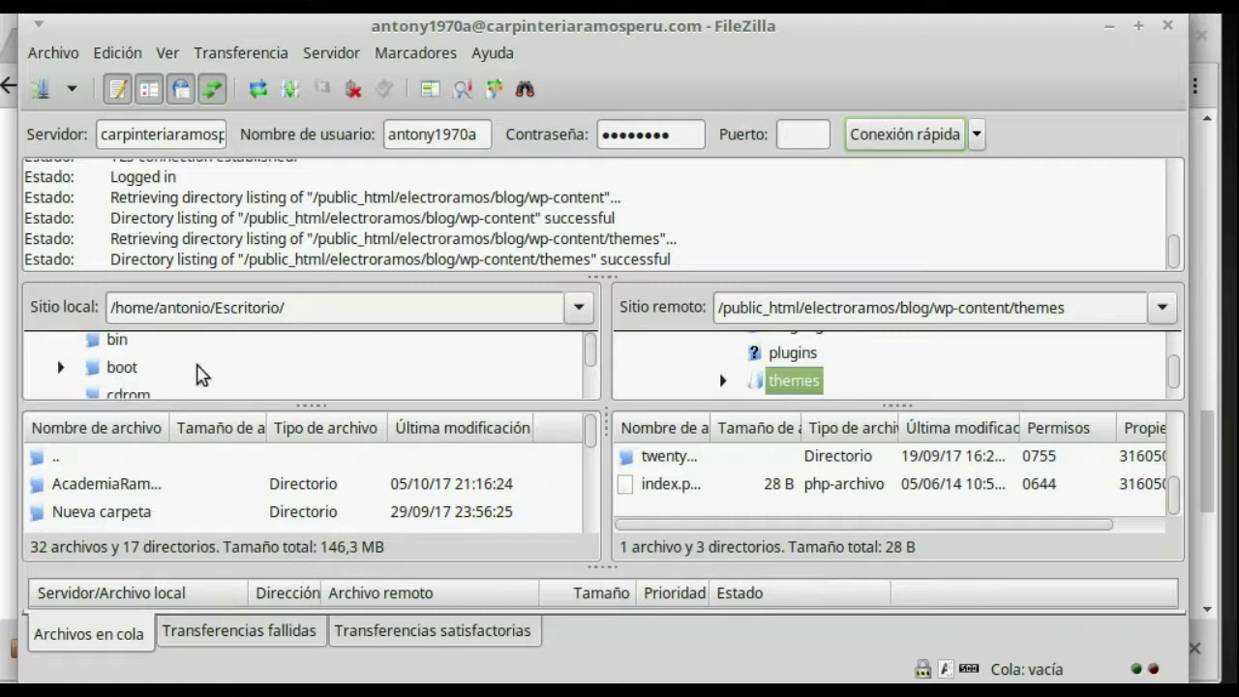
pyautogui.scroll(-2, 199, 383)
pyautogui.click(186, 379)
pyautogui.scroll(-5, 176, 375)
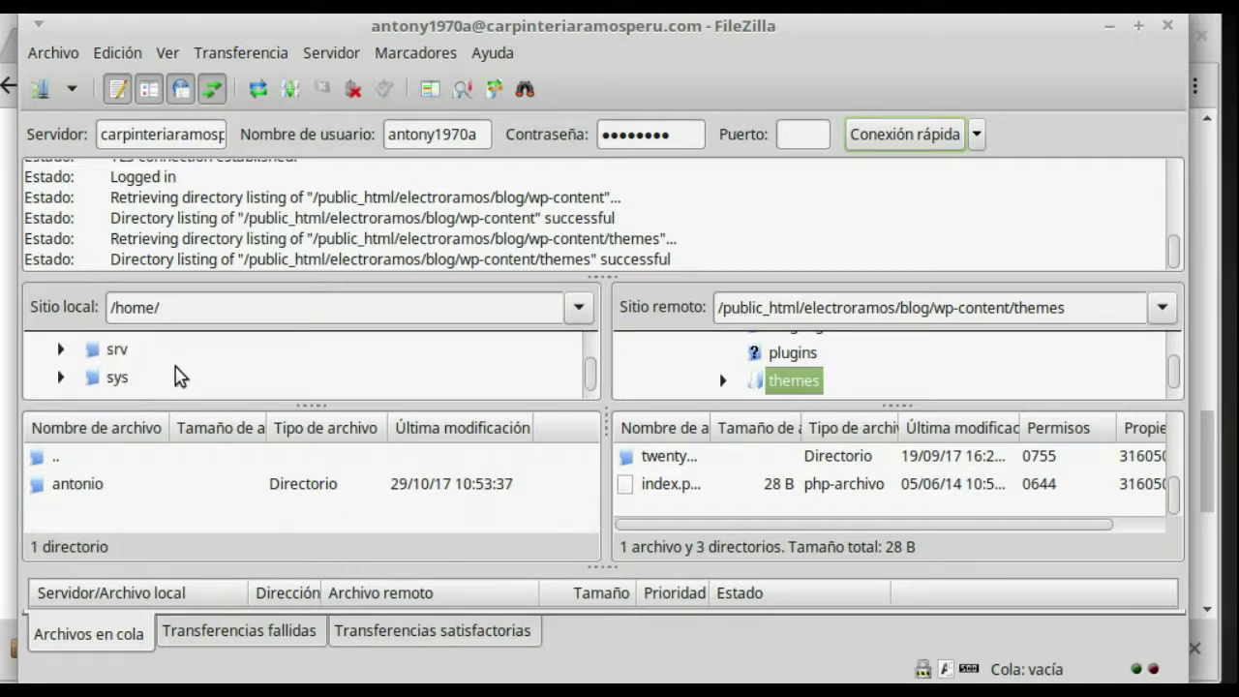
pyautogui.scroll(-1, 179, 377)
pyautogui.scroll(4, 180, 374)
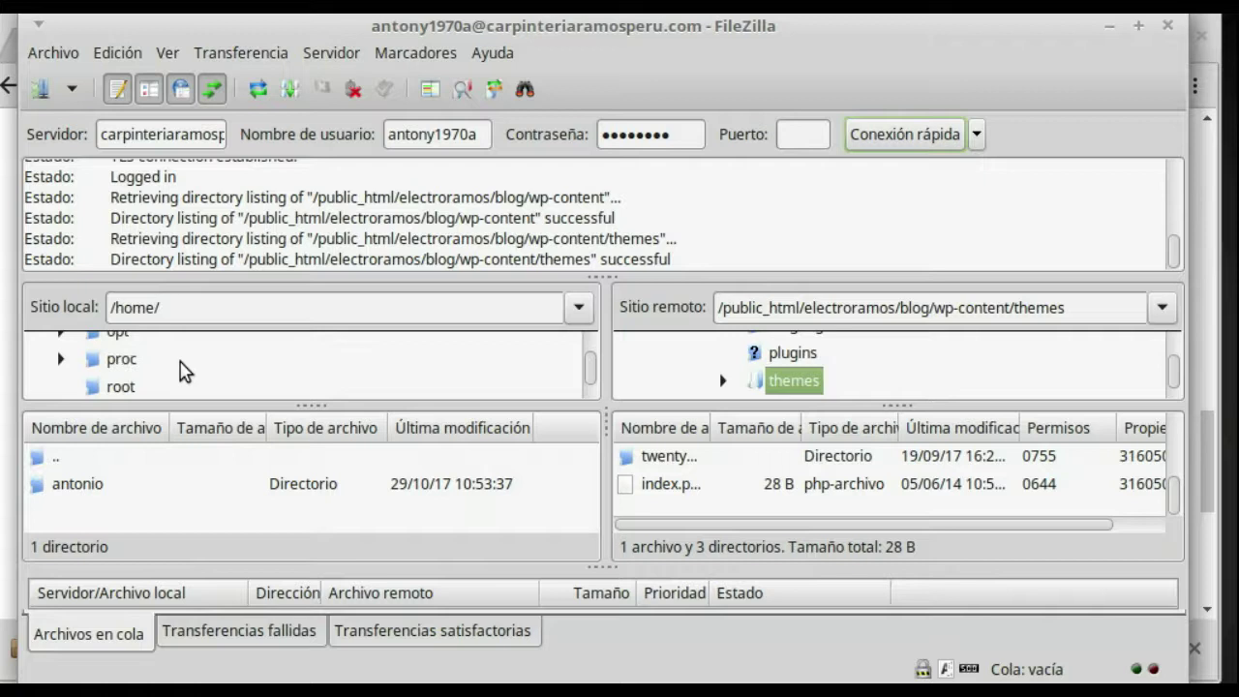
pyautogui.scroll(3, 182, 371)
pyautogui.doubleClick(111, 348)
pyautogui.scroll(-1, 171, 362)
pyautogui.doubleClick(169, 350)
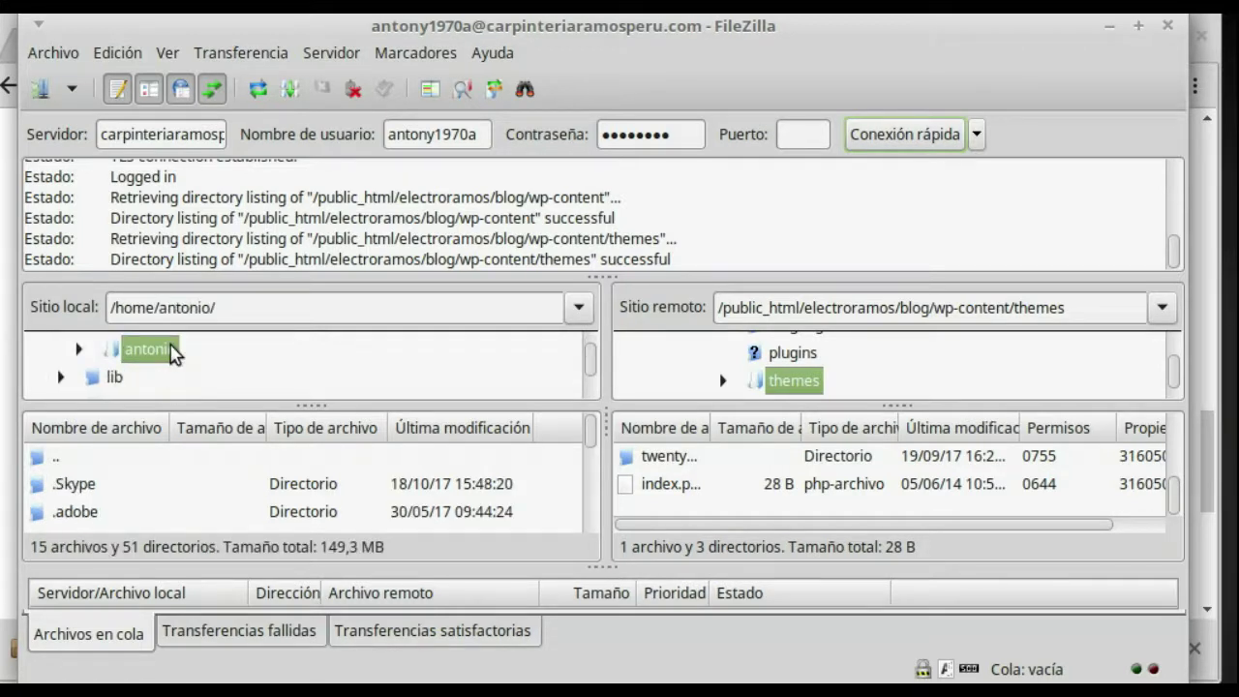
# Step: Open Descargas > zerf locally and select the zerf-lite theme folder
pyautogui.scroll(-1, 179, 362)
pyautogui.scroll(1, 190, 373)
pyautogui.click(79, 349)
pyautogui.scroll(-5, 233, 387)
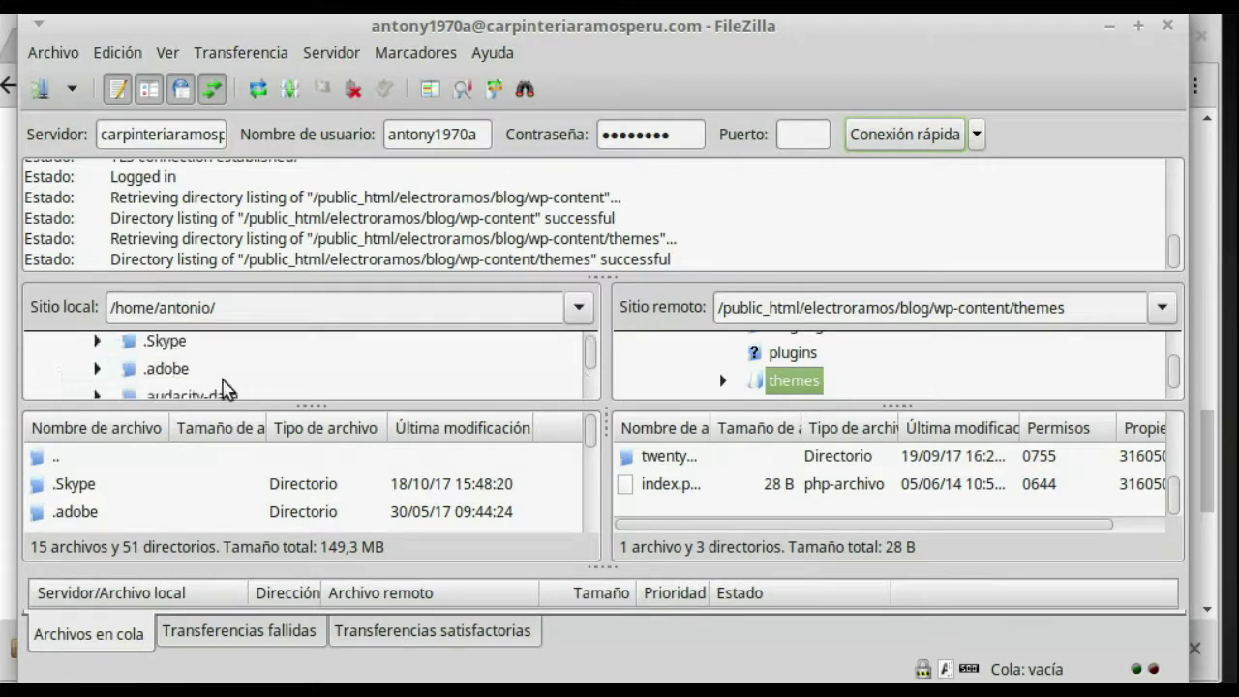
pyautogui.scroll(1, 232, 387)
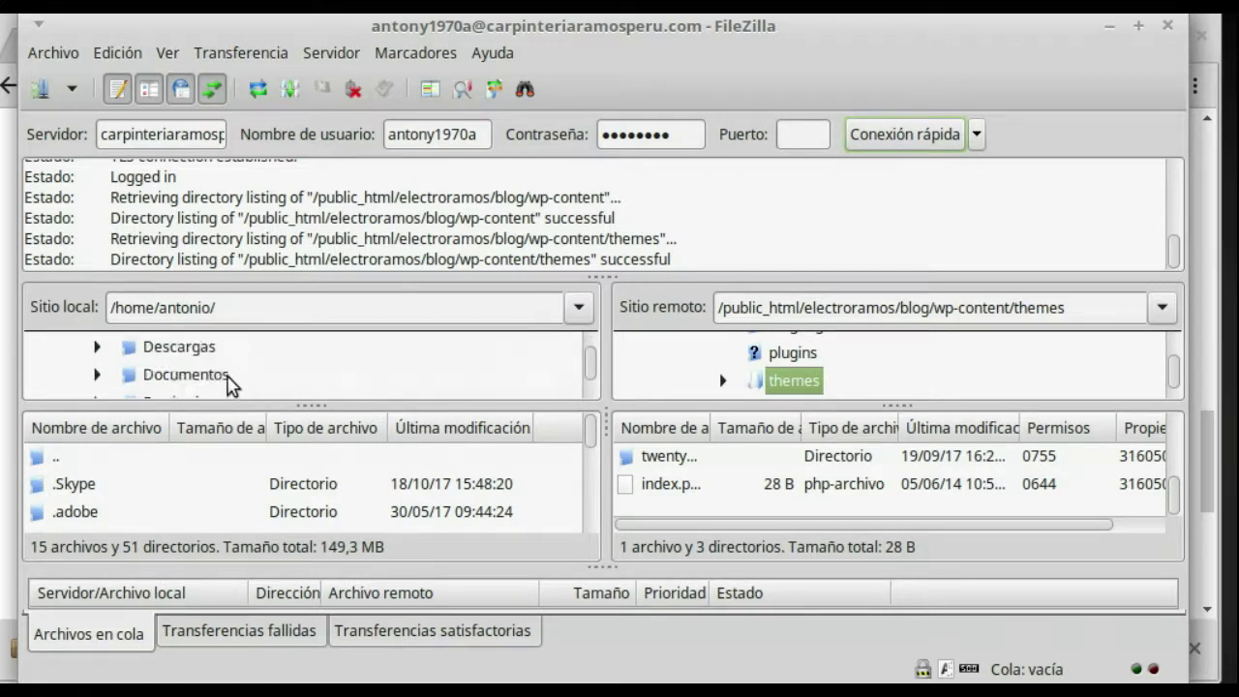
pyautogui.doubleClick(180, 351)
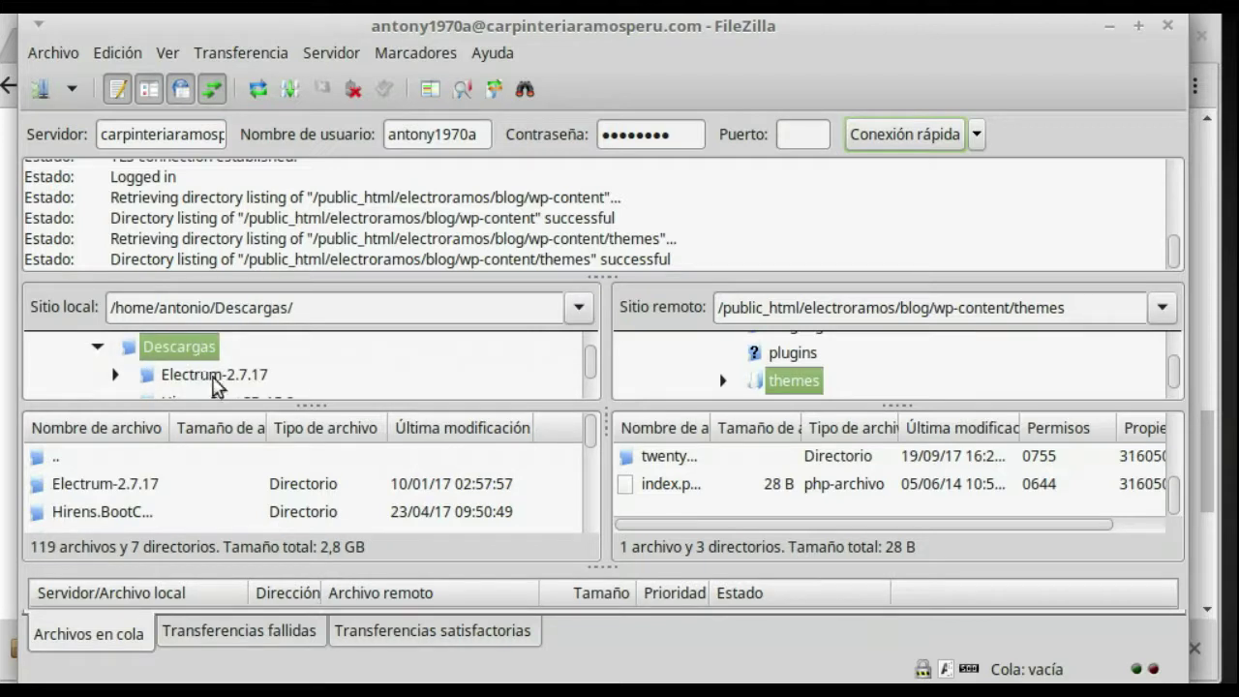
pyautogui.scroll(-1, 215, 387)
pyautogui.scroll(-1, 222, 387)
pyautogui.scroll(-2, 217, 385)
pyautogui.click(177, 368)
pyautogui.doubleClick(176, 369)
pyautogui.scroll(-1, 205, 376)
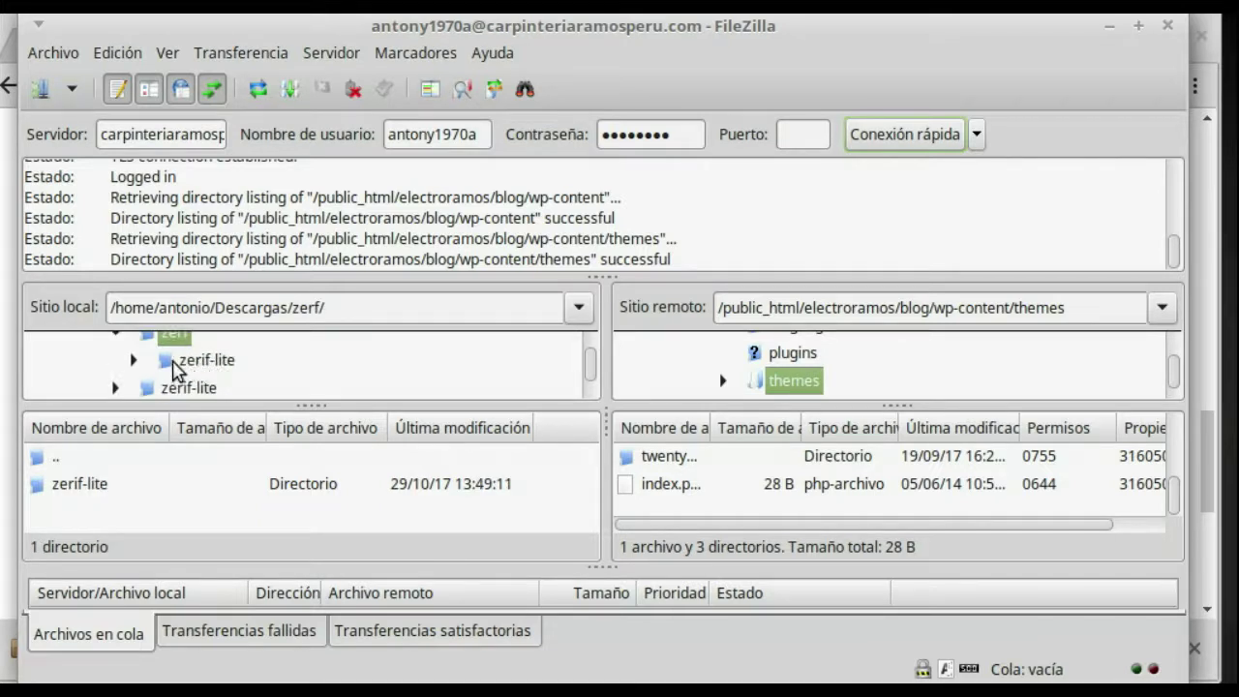
pyautogui.click(175, 371)
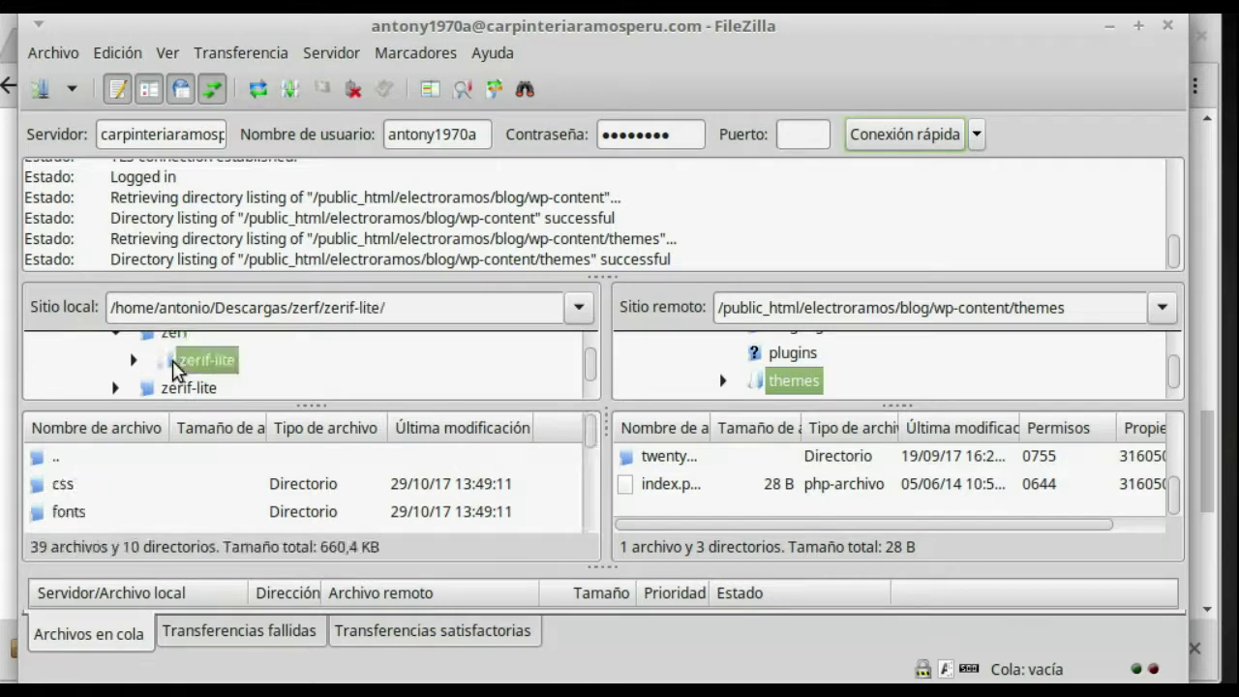
pyautogui.doubleClick(172, 370)
pyautogui.scroll(-1, 309, 377)
pyautogui.scroll(1, 334, 382)
pyautogui.click(132, 361)
# Step: Drag zerf-lite onto the remote themes folder and wait until the transfer queue is empty
pyautogui.moveTo(204, 366); pyautogui.dragTo(677, 509)
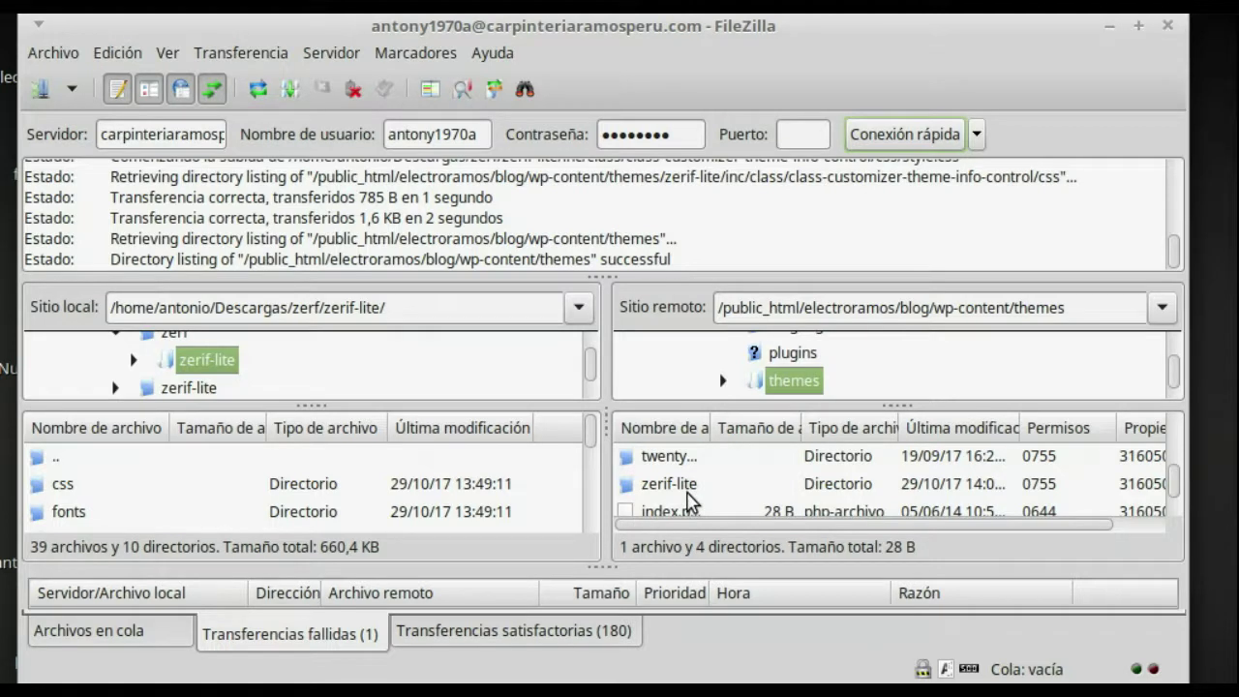
pyautogui.moveTo(683, 263); pyautogui.dragTo(98, 263)
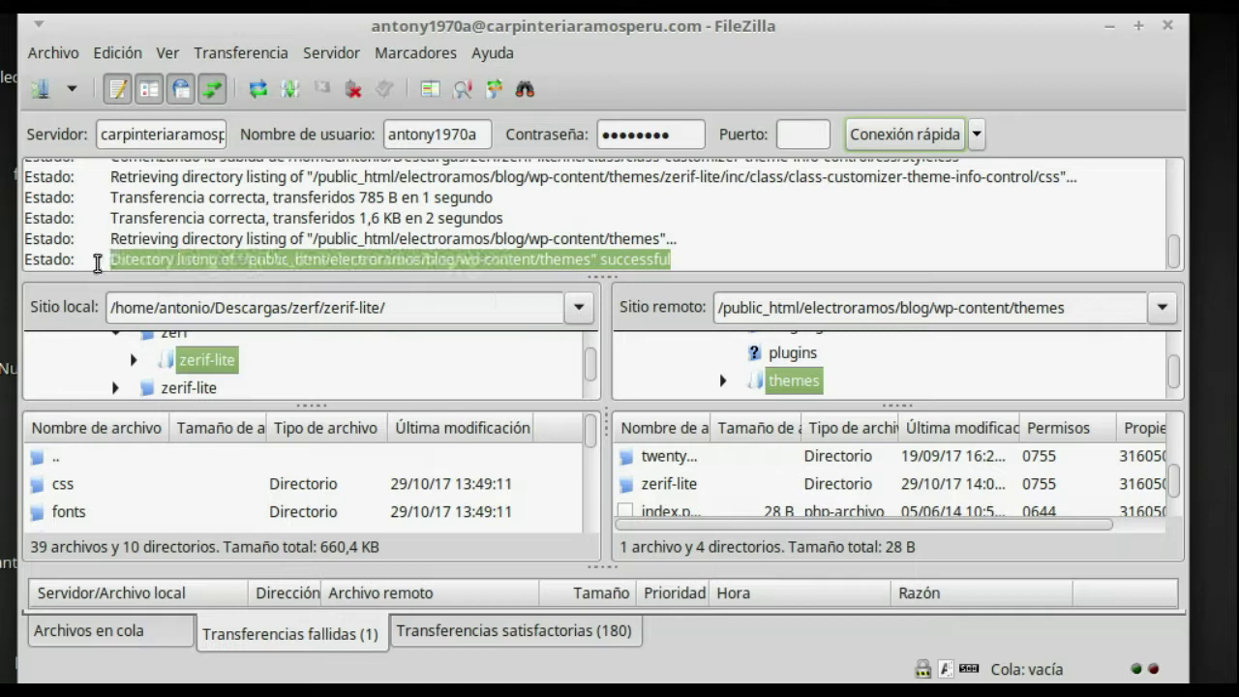
pyautogui.click(690, 263)
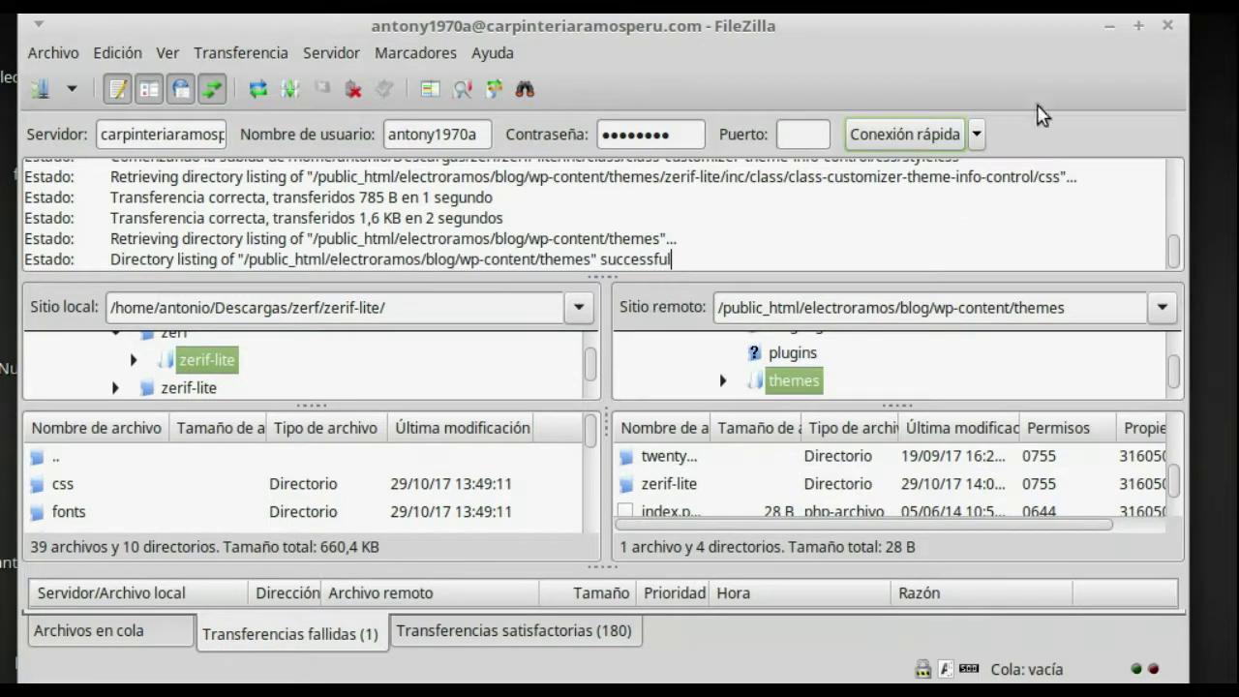
# Step: Minimize FileZilla and switch to the Electrodomótica Ramos WordPress dashboard (Escritorio) in Chrome
pyautogui.click(1109, 28)
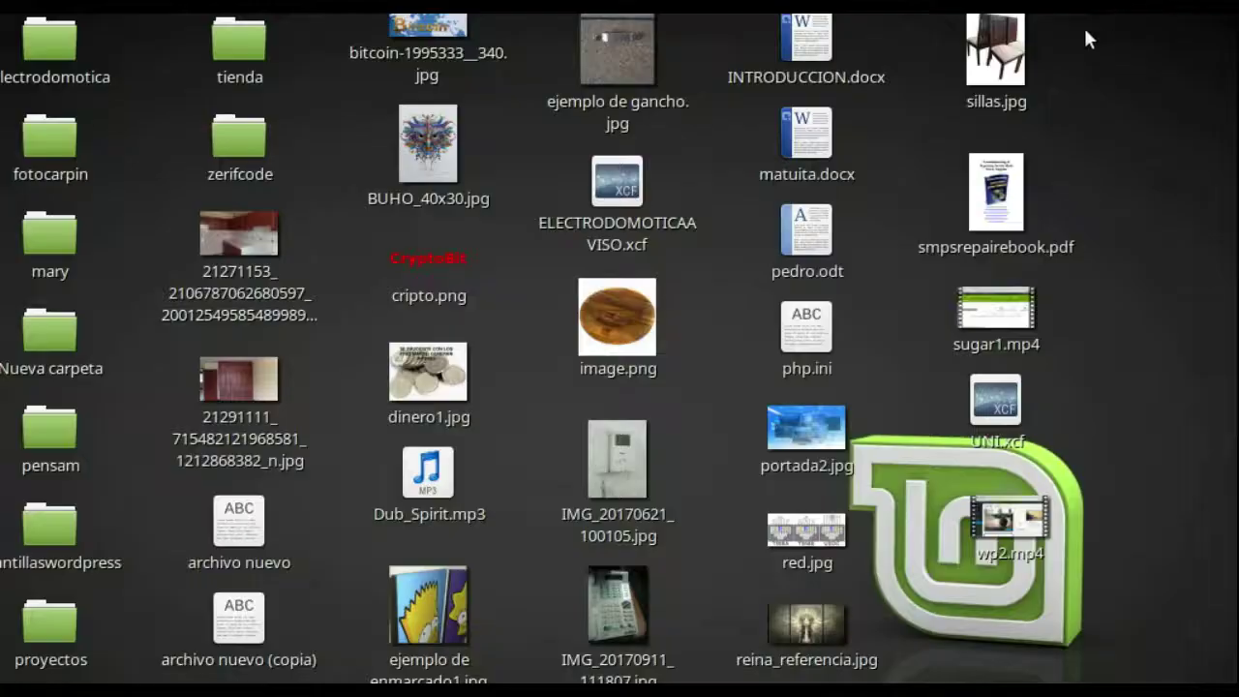
pyautogui.hotkey('alt', 'Tab')
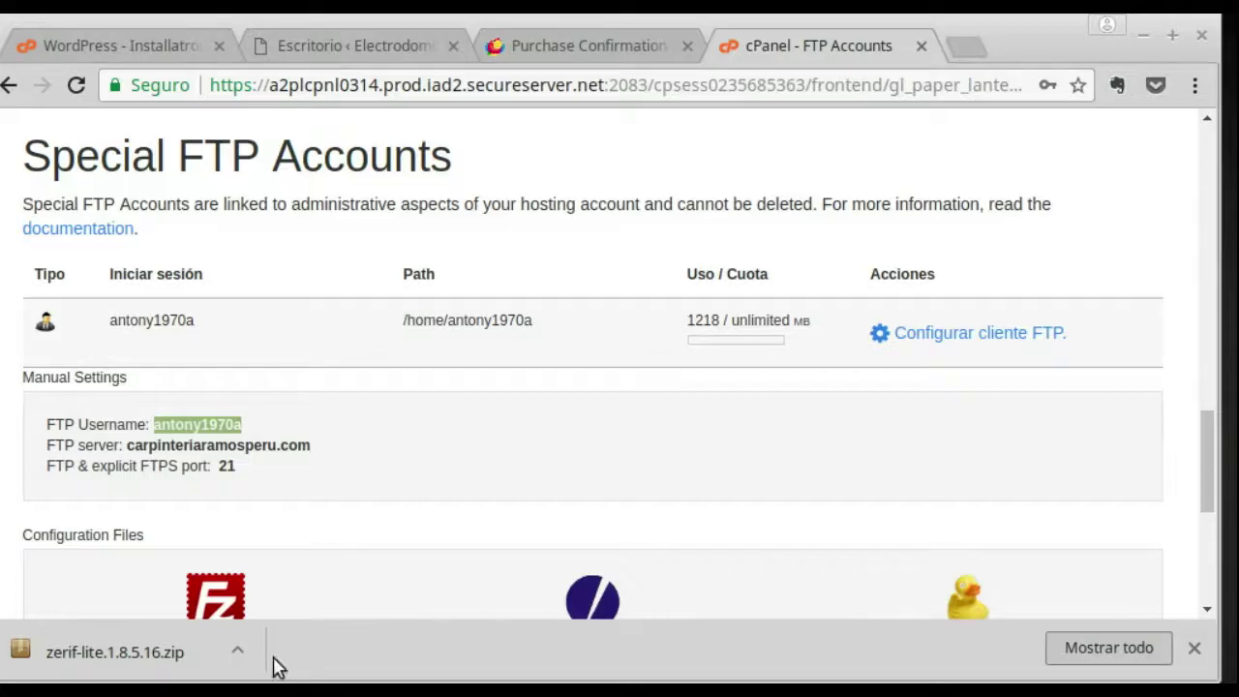
pyautogui.click(304, 54)
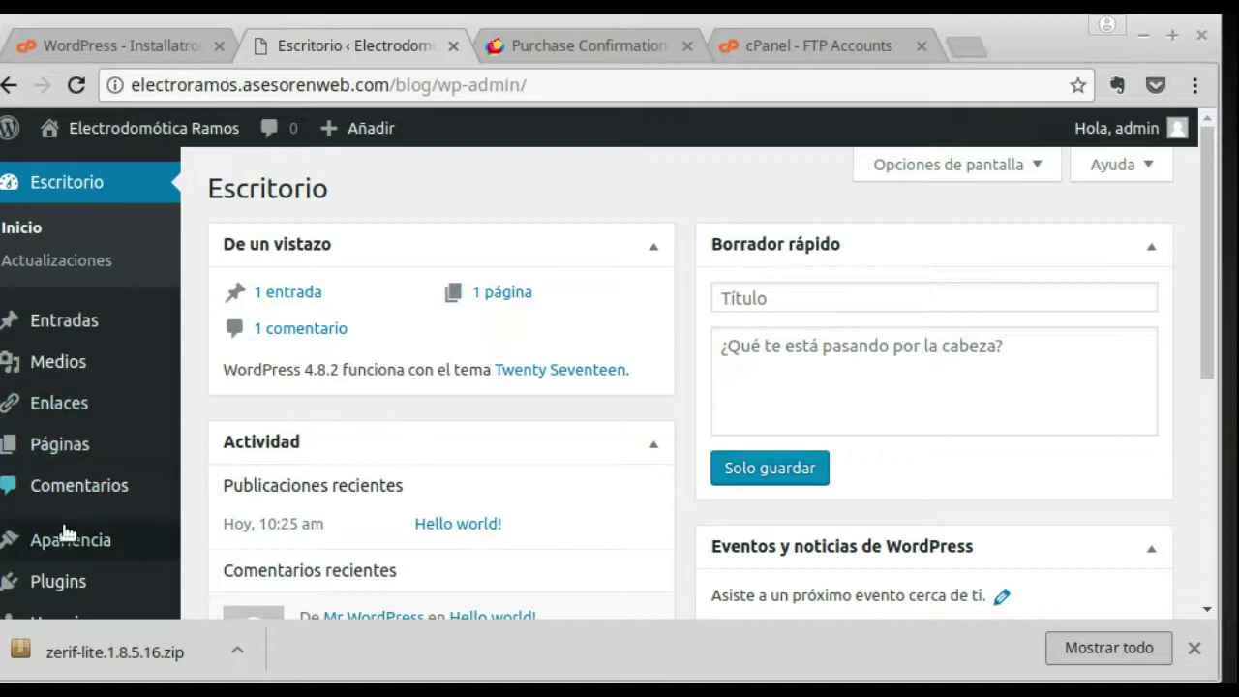
pyautogui.moveTo(87, 540)
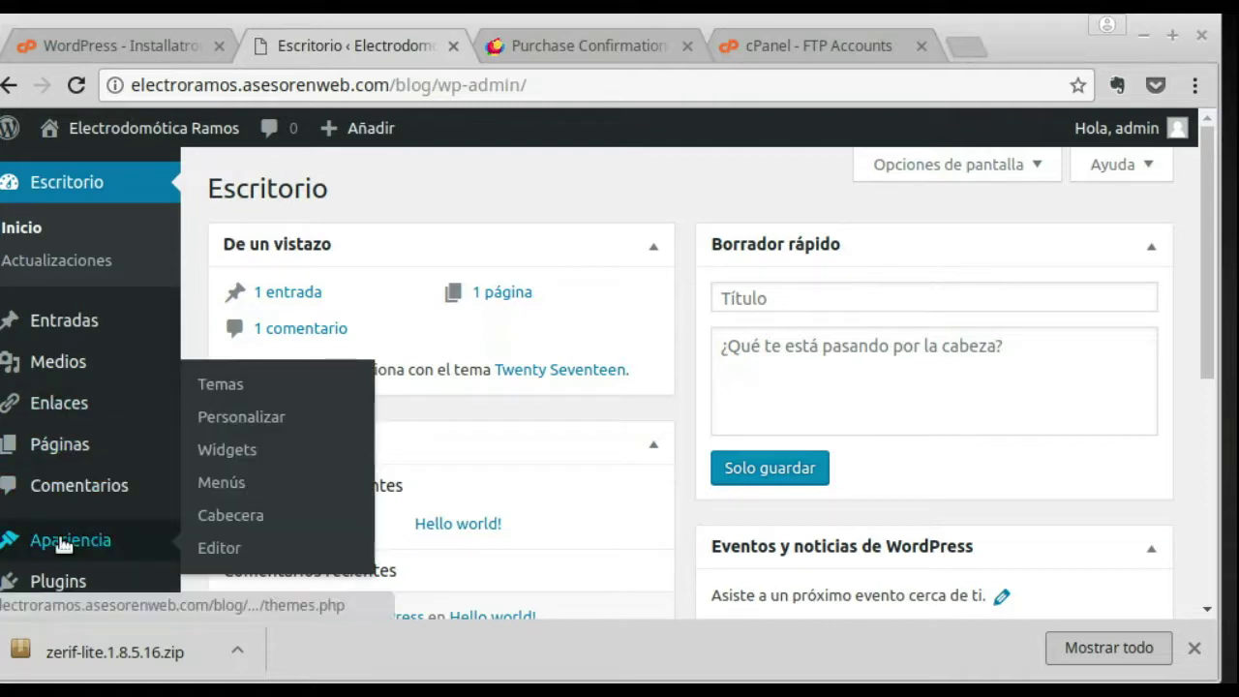
# Step: In Apariencia > Temas, update Zerif Lite with 'Actualiza ahora'
pyautogui.click(233, 386)
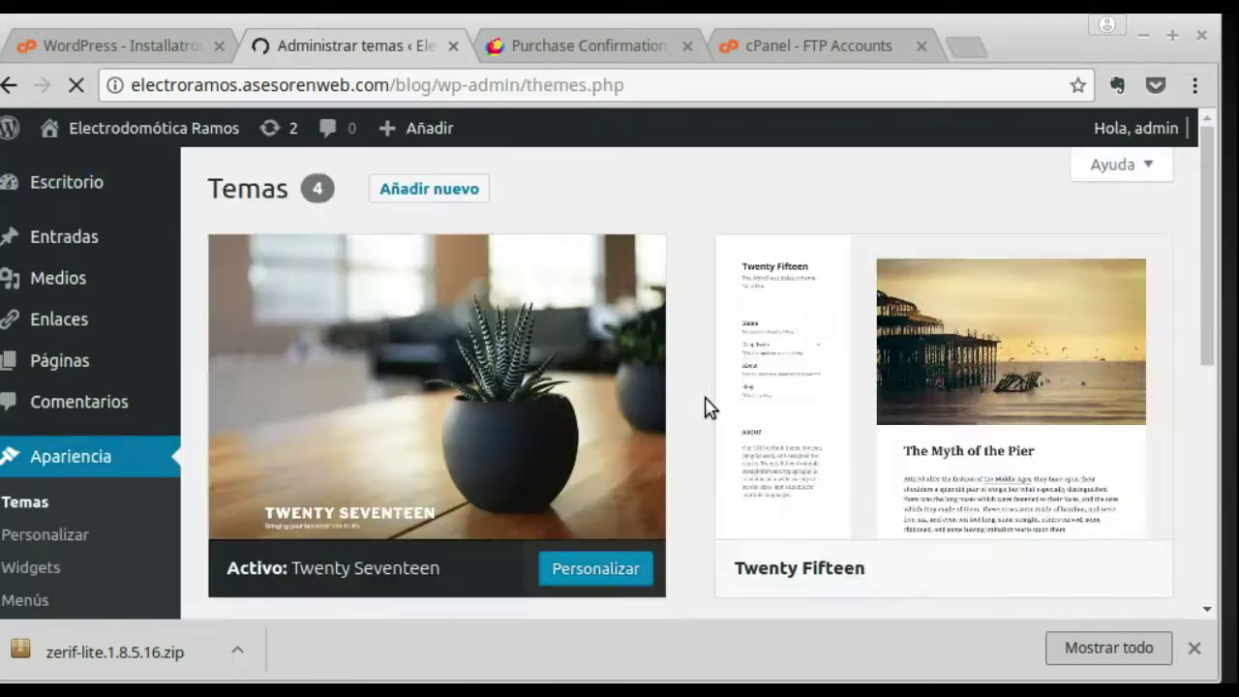
pyautogui.scroll(-2, 822, 372)
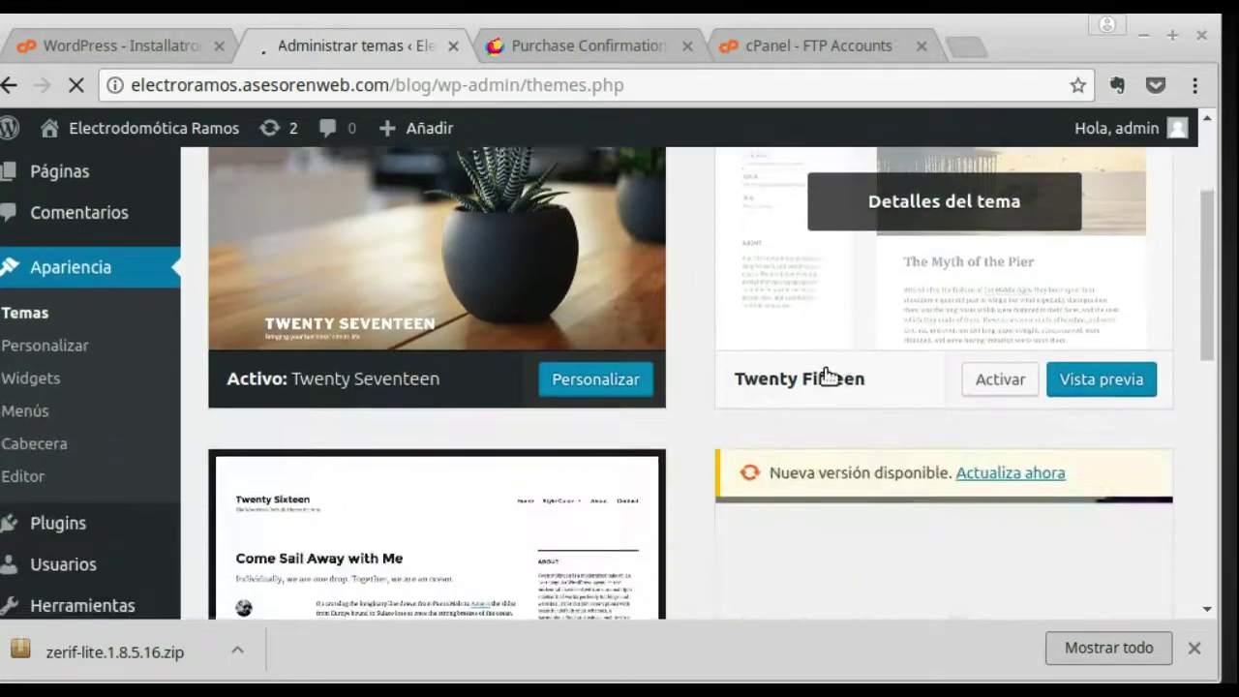
pyautogui.scroll(-3, 827, 376)
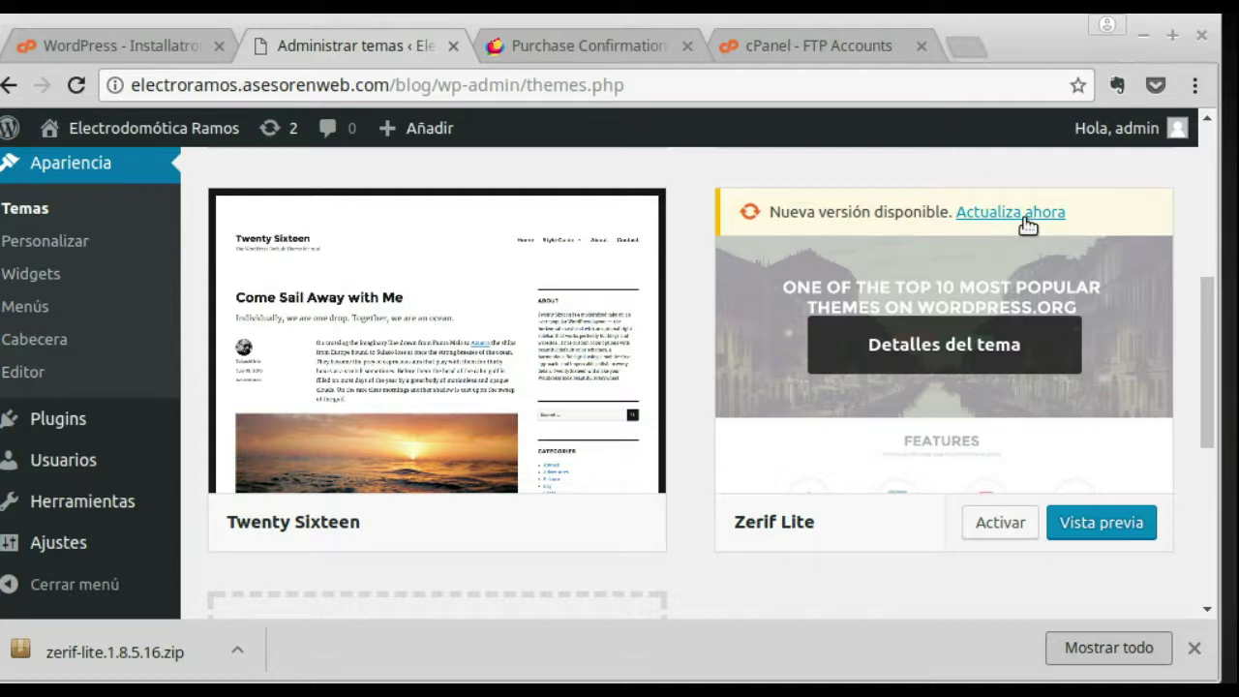
pyautogui.click(1027, 225)
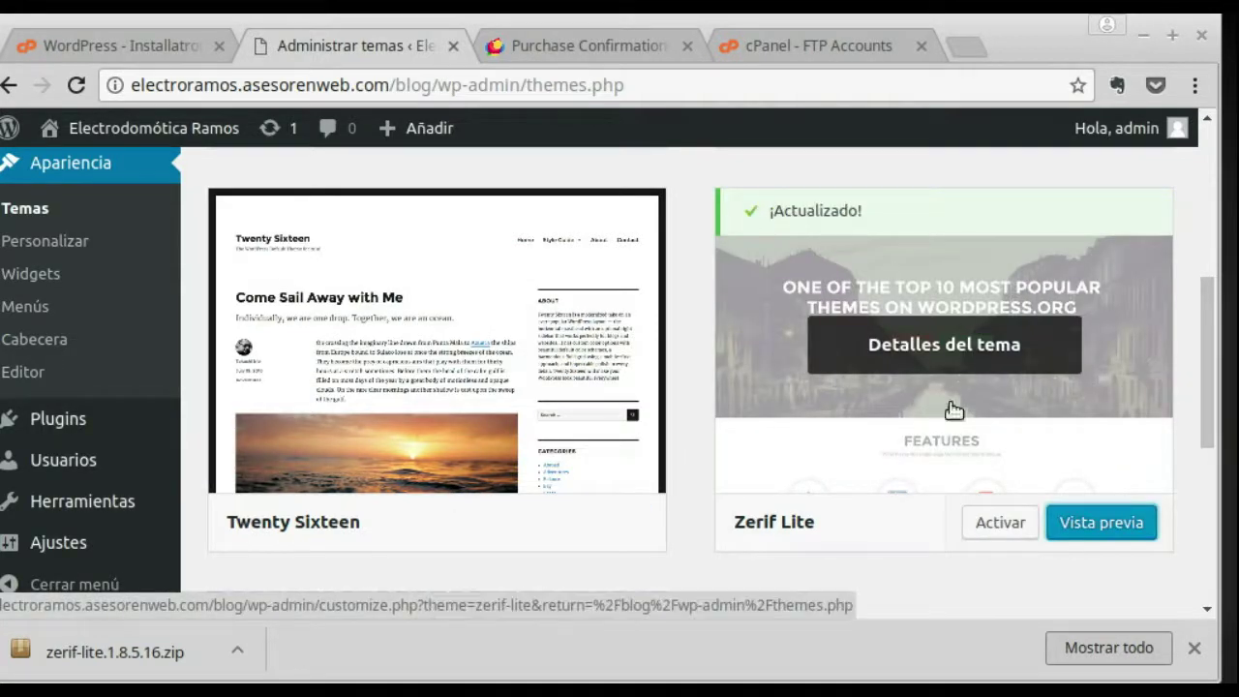
# Step: Activate Zerif Lite and check the 'Nuevo tema activado' notice and plugin recommendations
pyautogui.click(1000, 535)
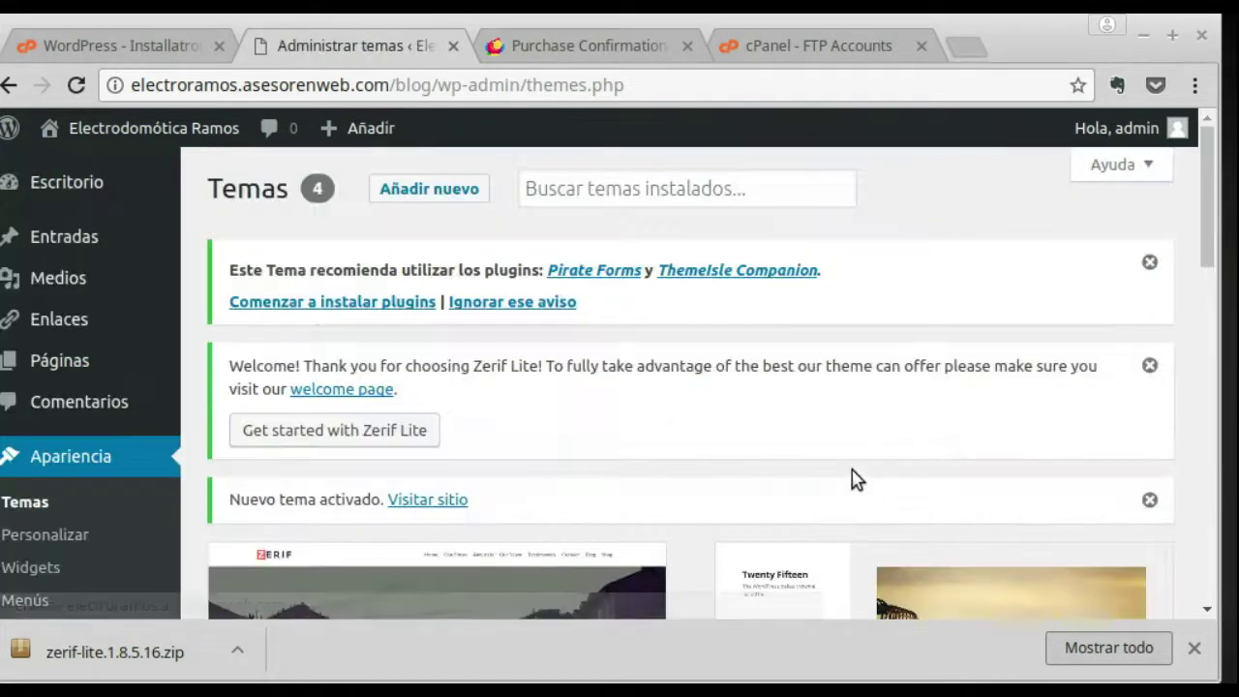
pyautogui.scroll(-3, 600, 329)
pyautogui.scroll(-5, 629, 329)
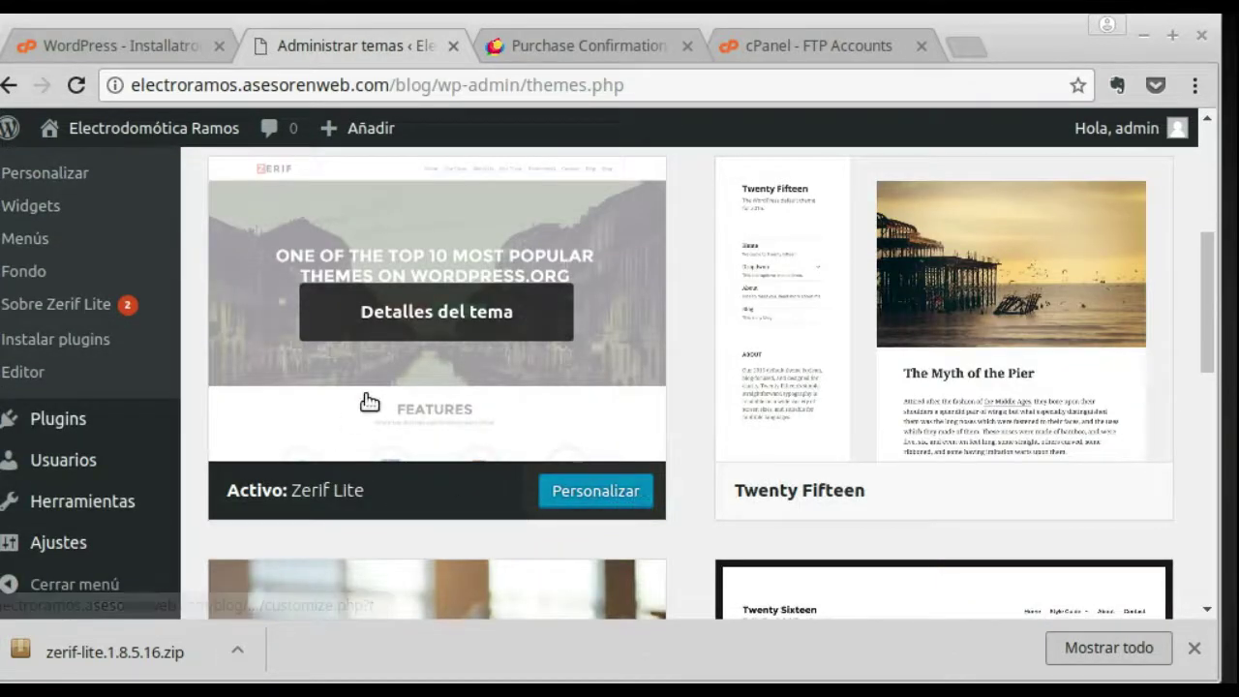
pyautogui.scroll(1, 368, 399)
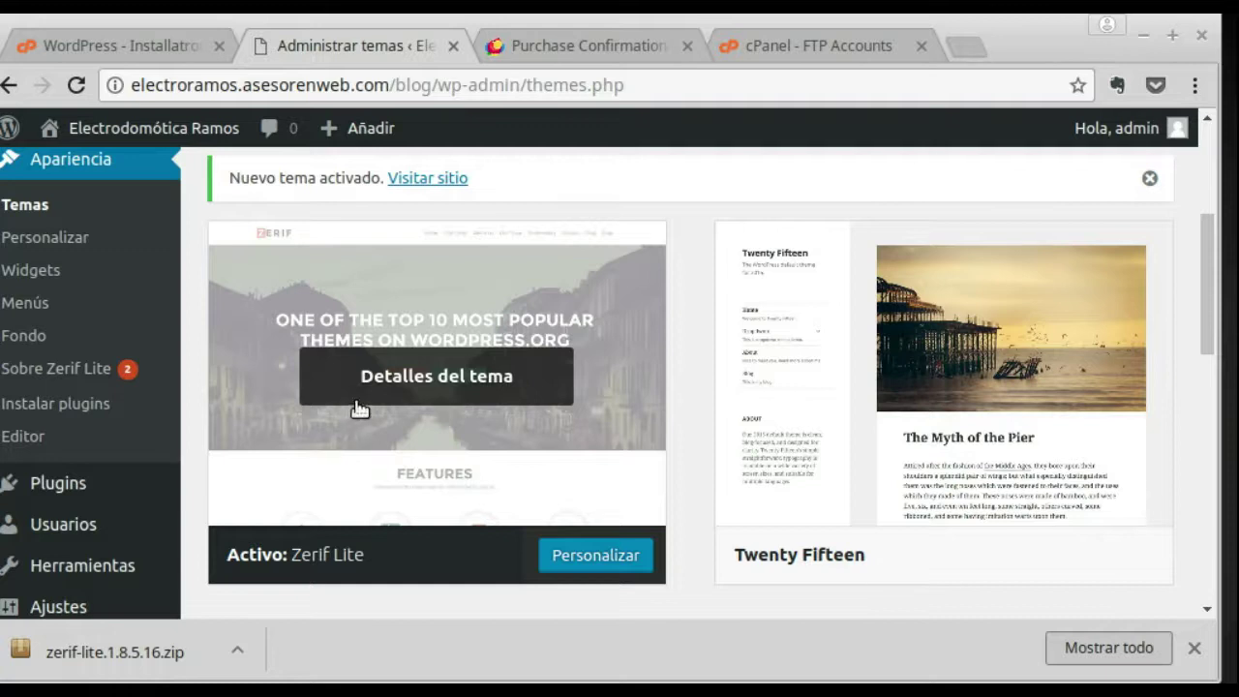
pyautogui.scroll(1, 276, 420)
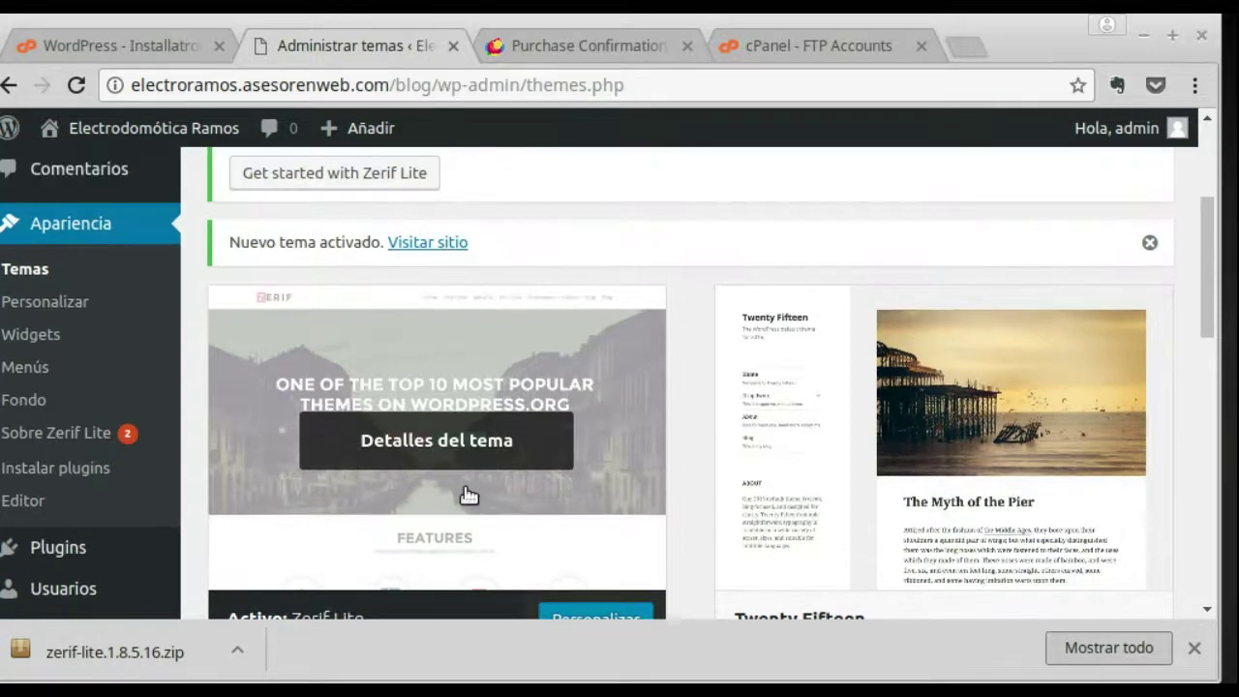
pyautogui.scroll(-3, 474, 503)
pyautogui.scroll(1, 470, 455)
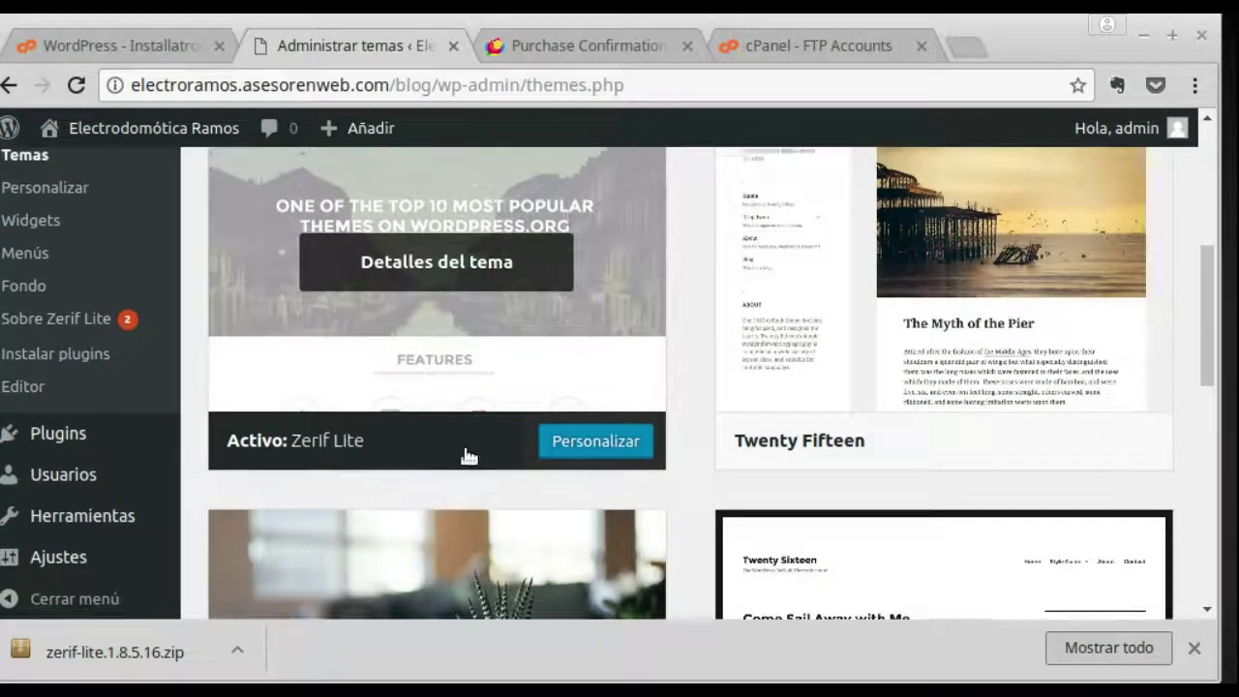
pyautogui.scroll(6, 468, 455)
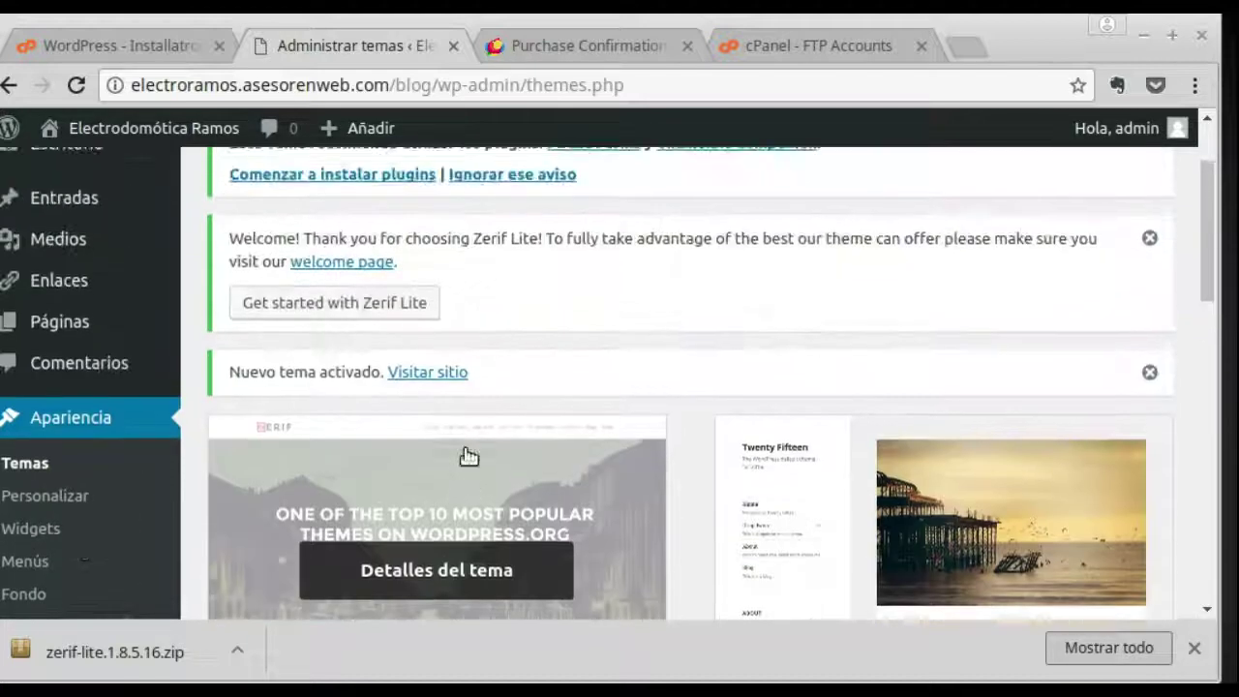
pyautogui.moveTo(121, 137)
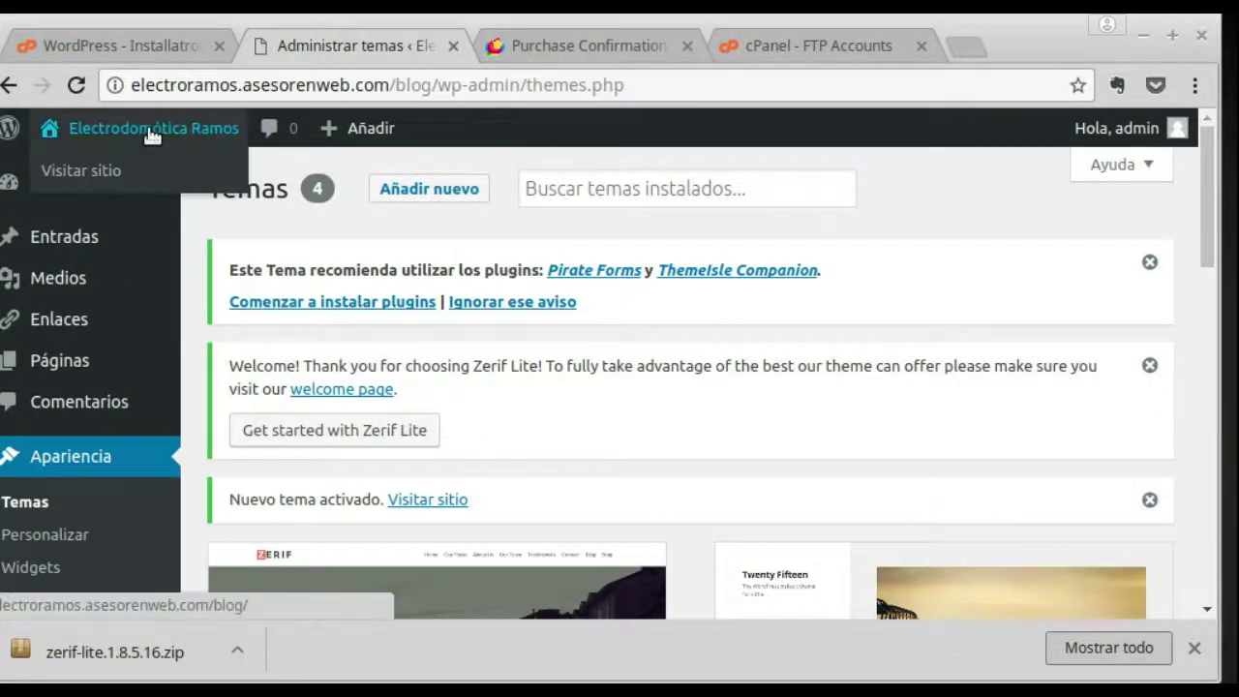
# Step: Visit the public site and scroll through the Zerif-styled blog with the Hello world! post and sidebar
pyautogui.click(81, 171)
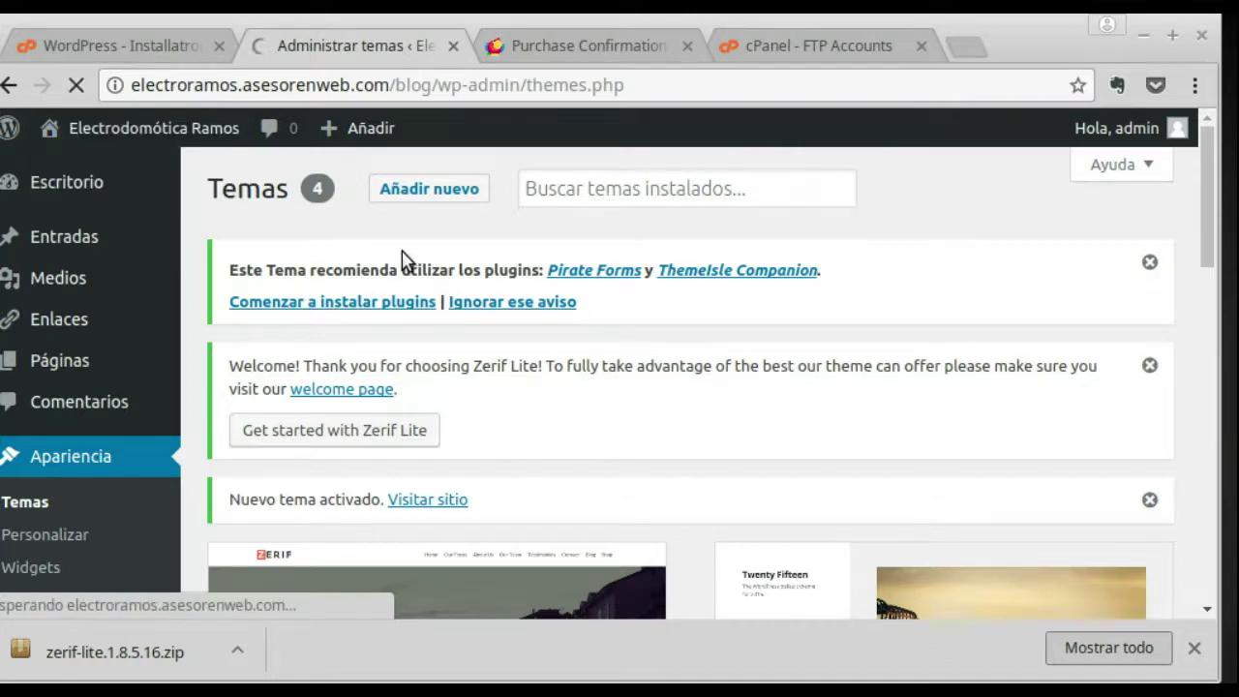
pyautogui.scroll(-1, 591, 282)
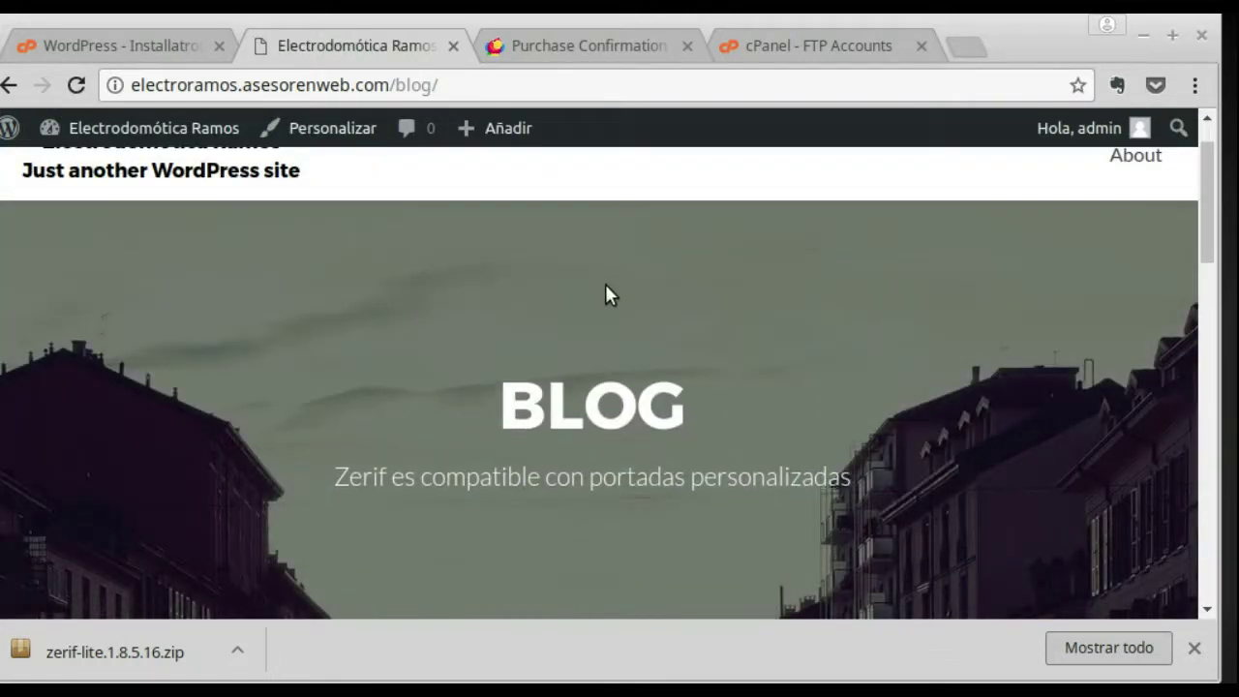
pyautogui.scroll(-3, 606, 292)
pyautogui.scroll(-10, 728, 343)
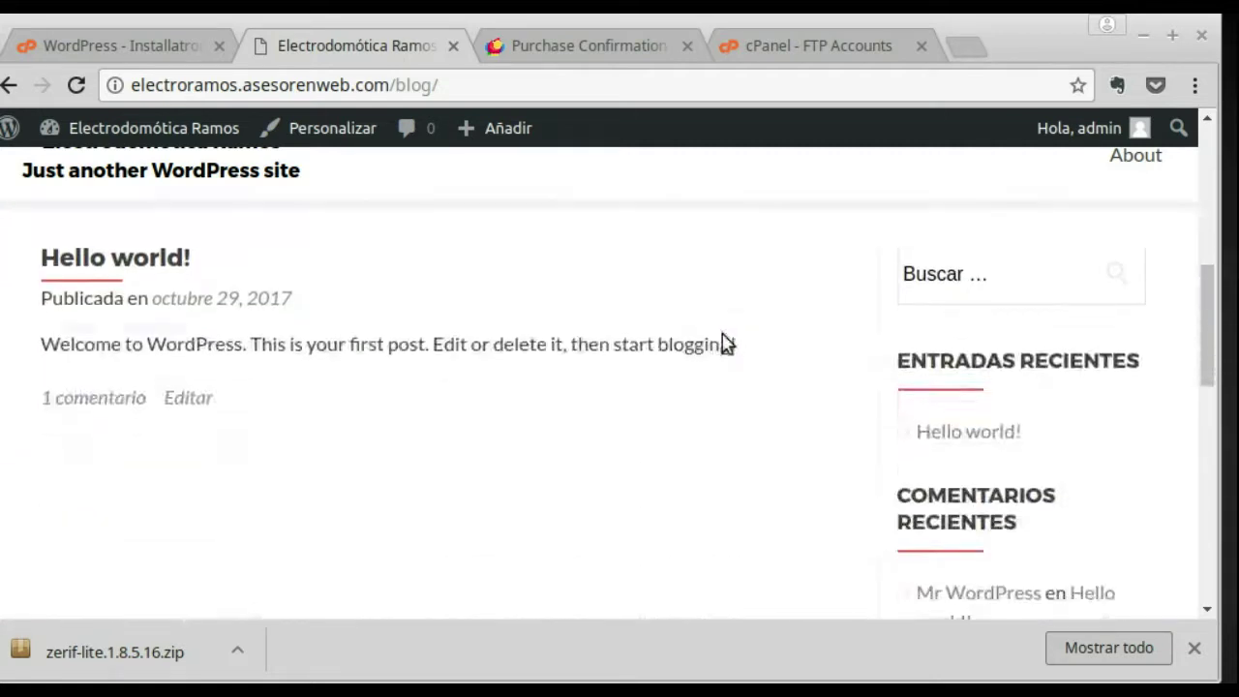
pyautogui.scroll(-4, 721, 340)
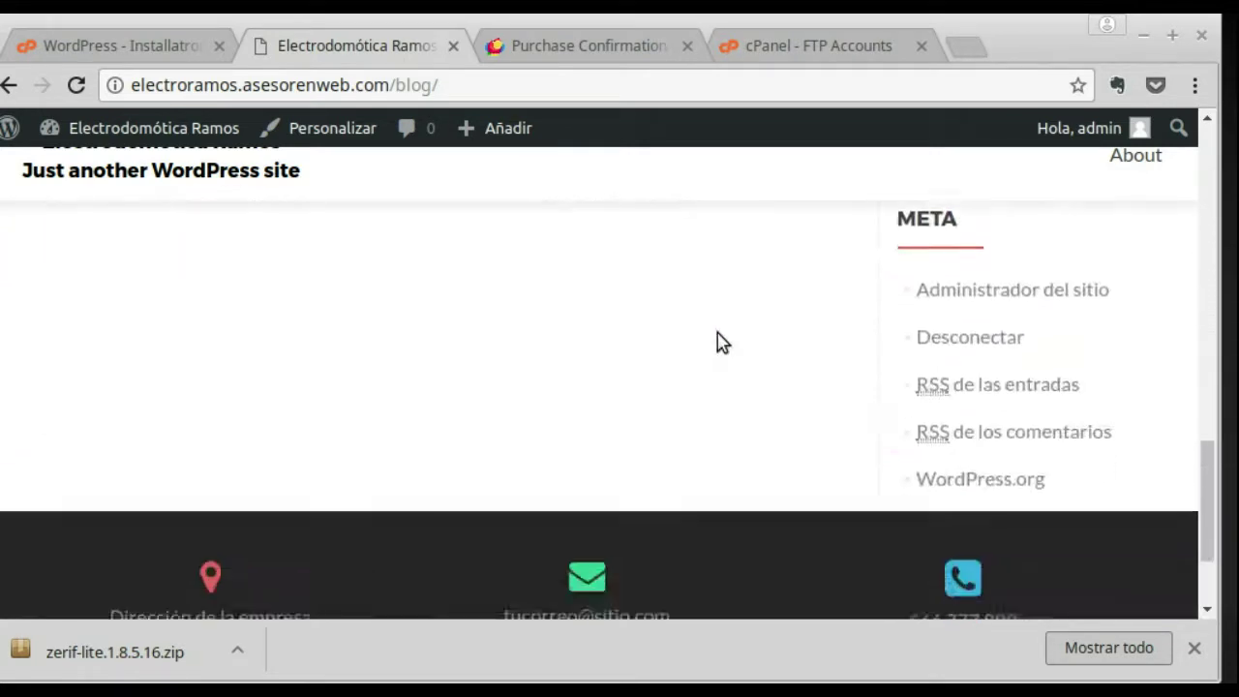
pyautogui.scroll(2, 796, 368)
pyautogui.scroll(10, 796, 371)
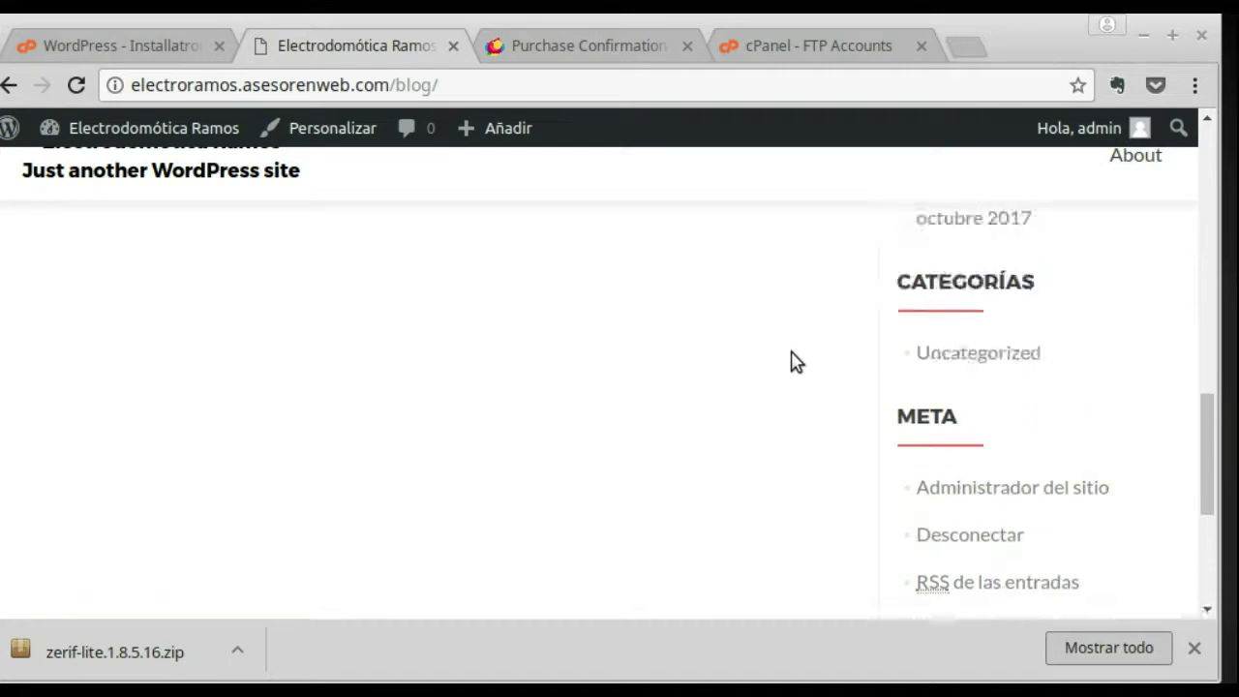